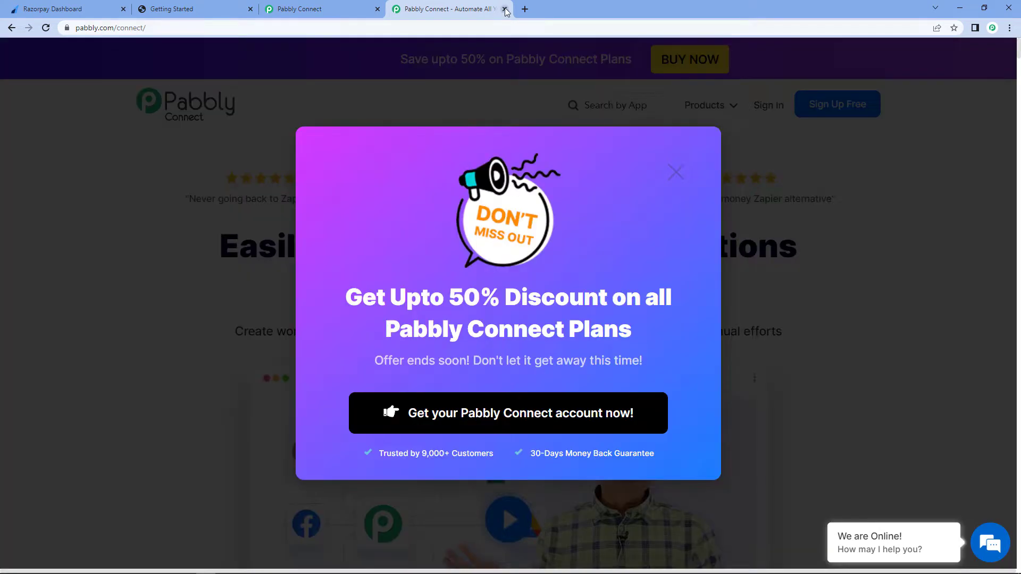
- Close the extra tab and create a new workflow named Razorpay to Graphy
{"action": "left_click", "coordinate": [504, 9]}
{"action": "left_click", "coordinate": [878, 137]}
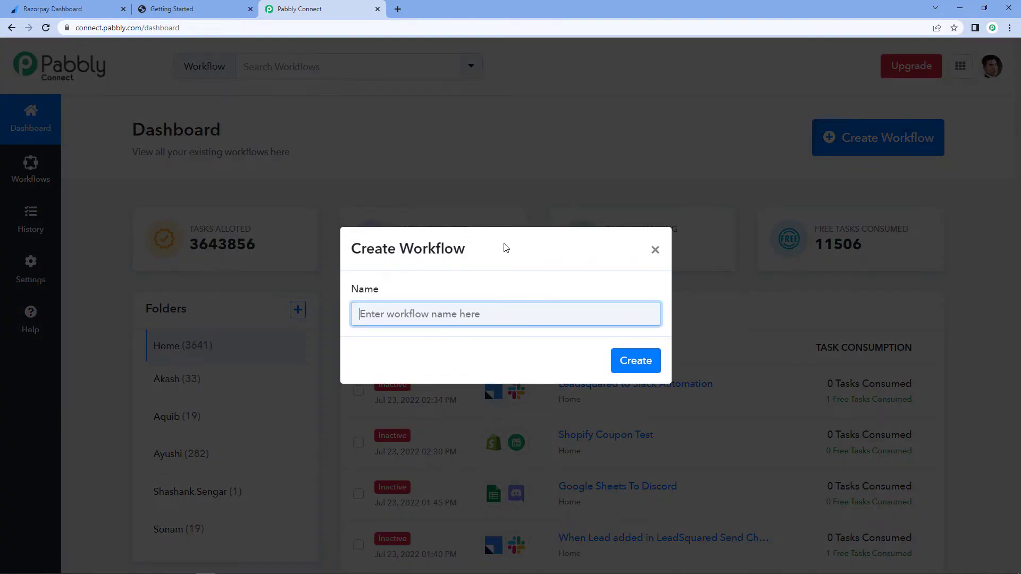
{"action": "type", "text": "Razorpay to Graphy"}
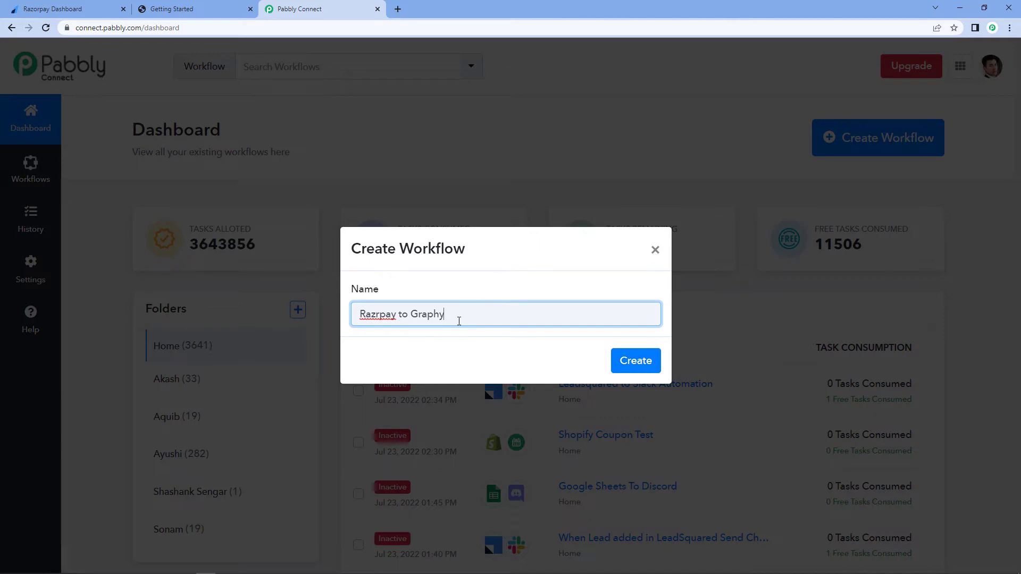
{"action": "type", "text": "o"}
{"action": "left_click", "coordinate": [495, 335]}
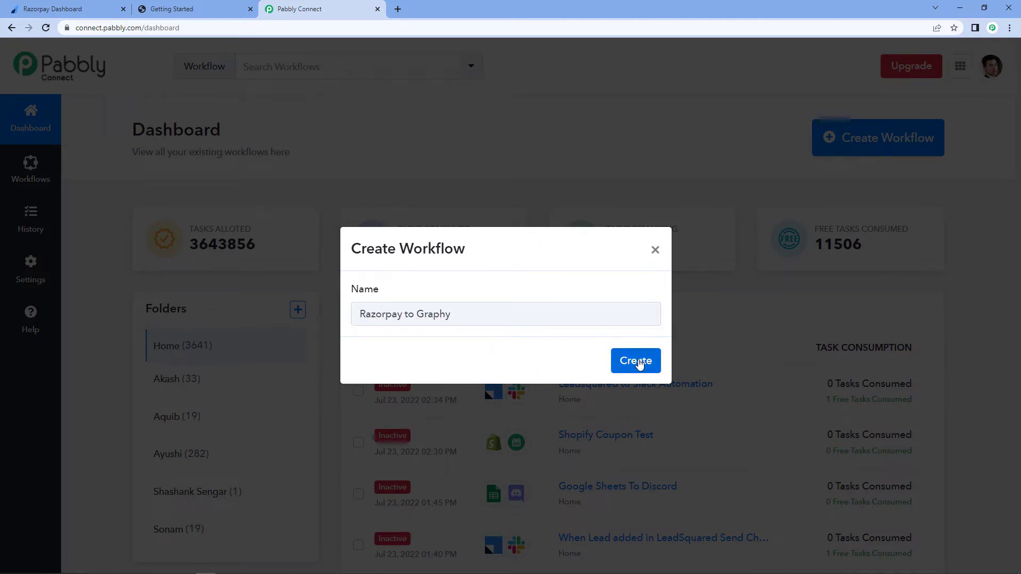
{"action": "left_click", "coordinate": [637, 362]}
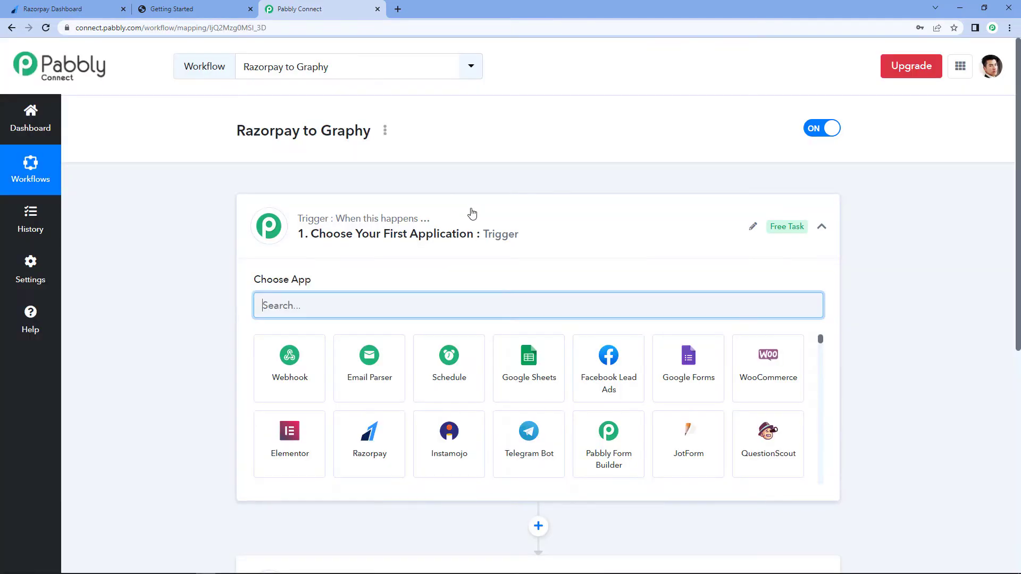
- Open the trigger step and choose Razorpay as the trigger app
{"action": "left_click", "coordinate": [473, 214]}
{"action": "scroll", "coordinate": [187, 211], "scroll_direction": "down", "scroll_amount": 3}
{"action": "scroll", "coordinate": [187, 212], "scroll_direction": "up", "scroll_amount": 2}
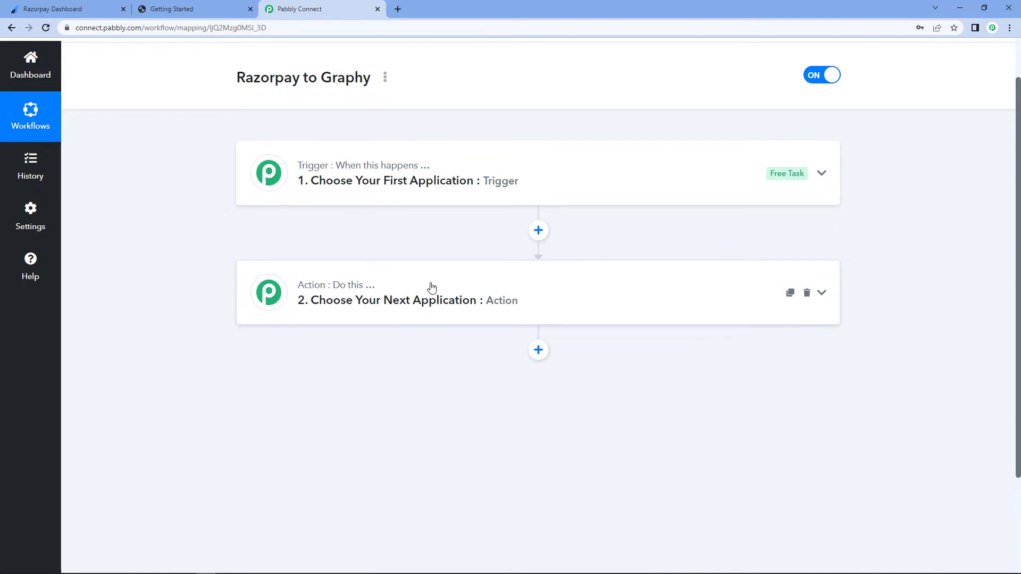
{"action": "left_click", "coordinate": [269, 165]}
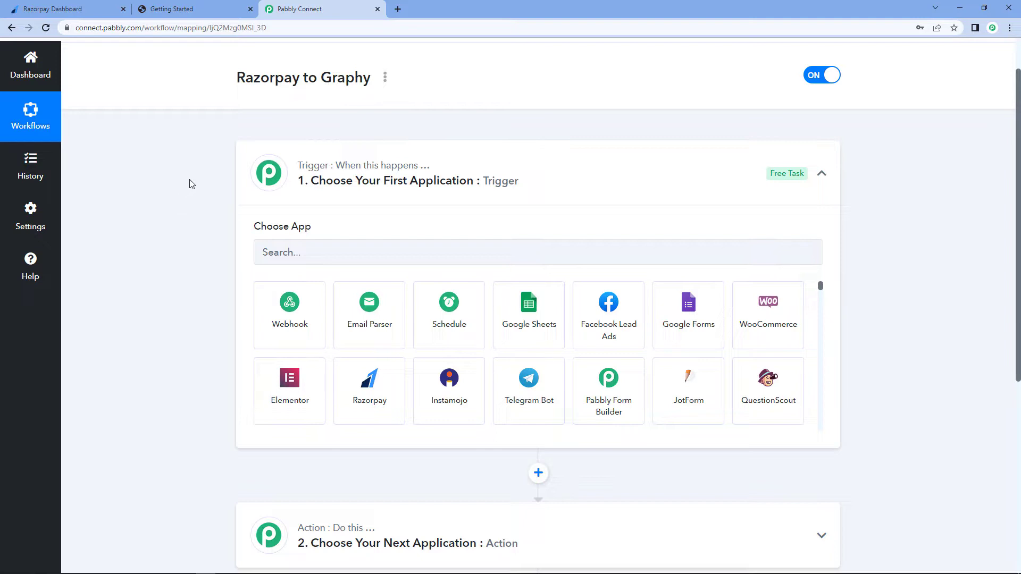
{"action": "scroll", "coordinate": [170, 182], "scroll_direction": "down", "scroll_amount": 2}
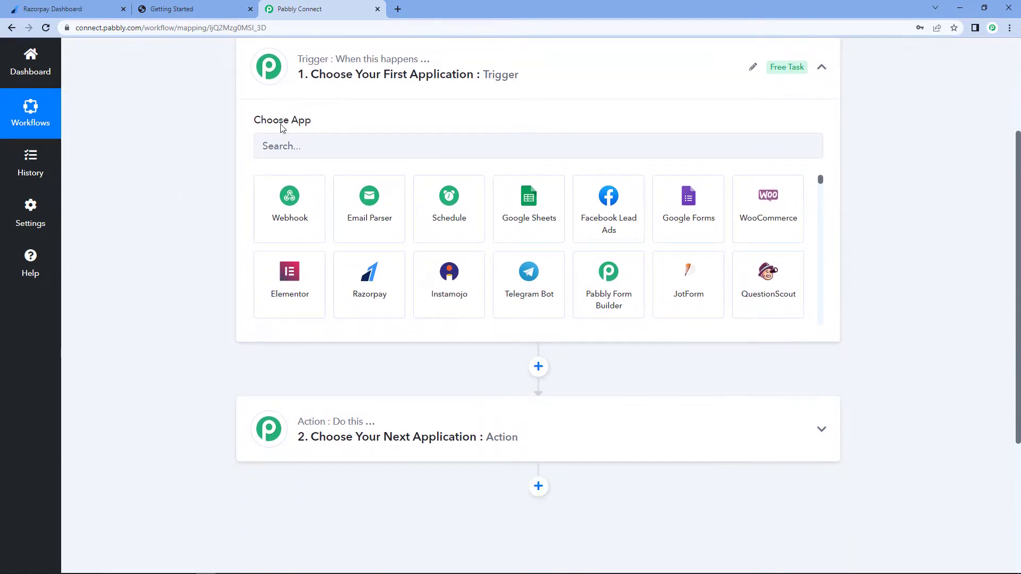
{"action": "left_click", "coordinate": [291, 146]}
{"action": "type", "text": "Razo"}
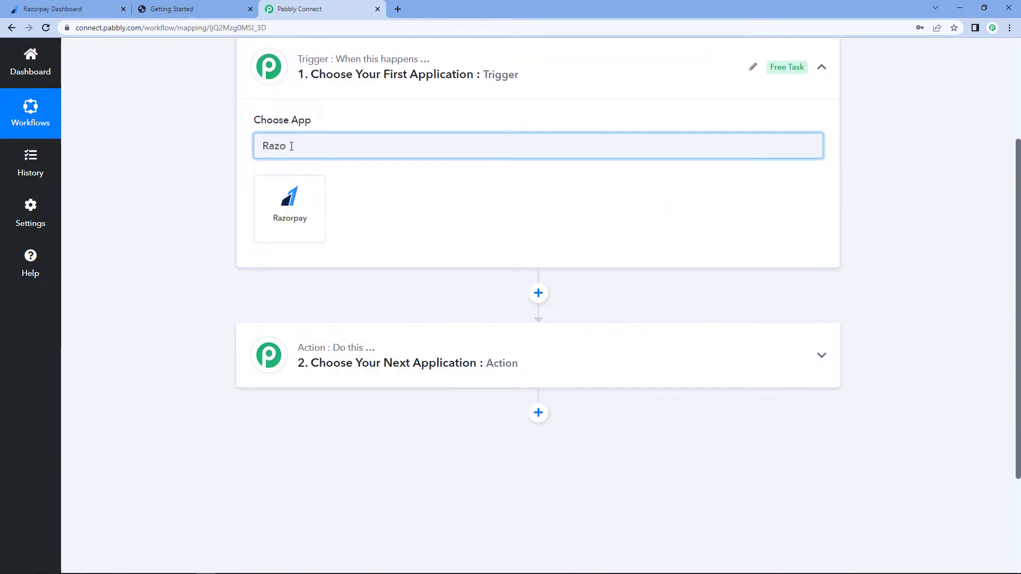
{"action": "left_click", "coordinate": [308, 193]}
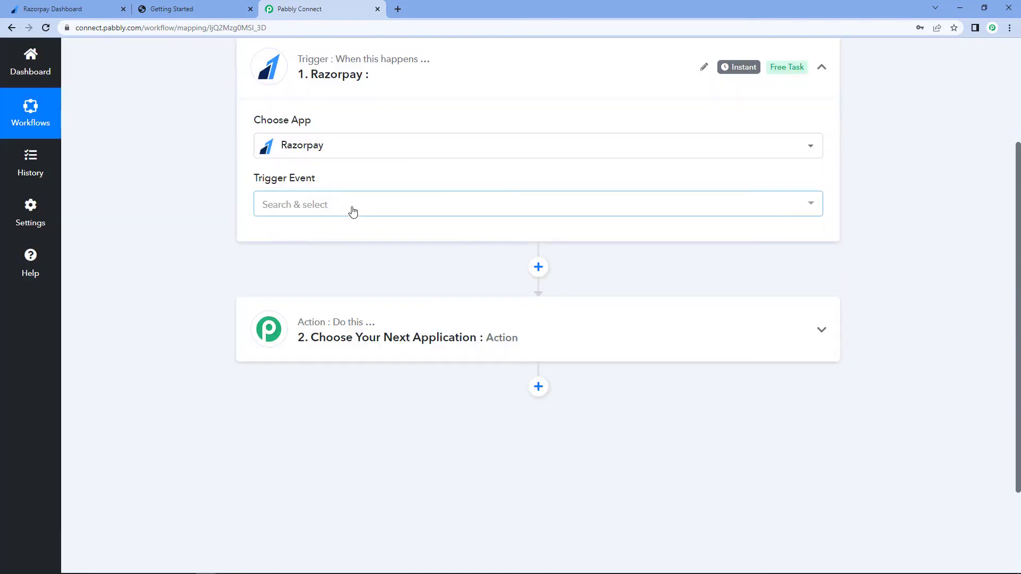
- Set the trigger event to Payment Captured
{"action": "left_click", "coordinate": [353, 209]}
{"action": "scroll", "coordinate": [225, 233], "scroll_direction": "down", "scroll_amount": 1}
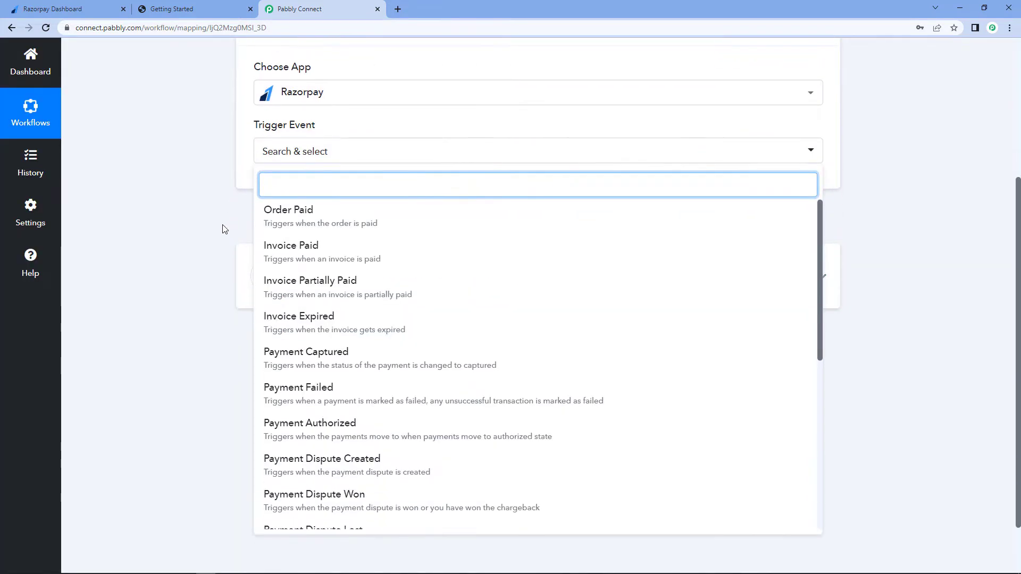
{"action": "left_click", "coordinate": [306, 352]}
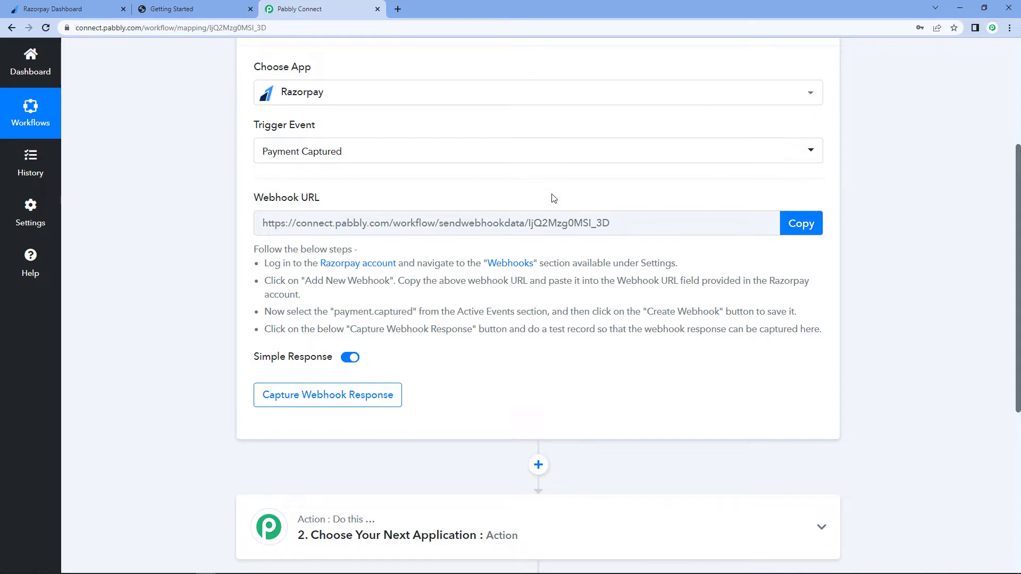
- Copy the trigger's webhook URL and review the setup instructions
{"action": "left_click", "coordinate": [814, 225]}
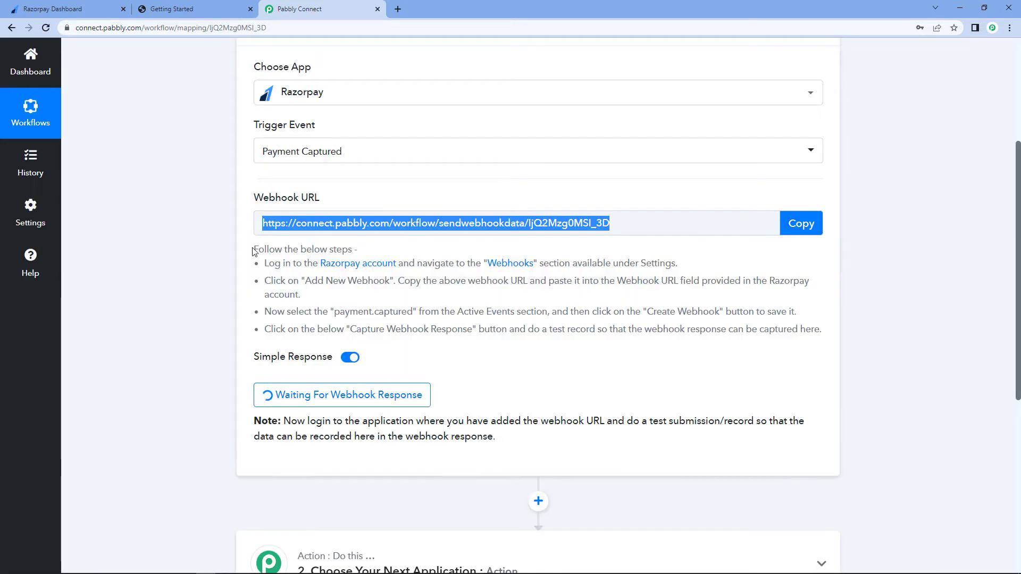
{"action": "left_click_drag", "start_coordinate": [253, 248], "coordinate": [840, 326]}
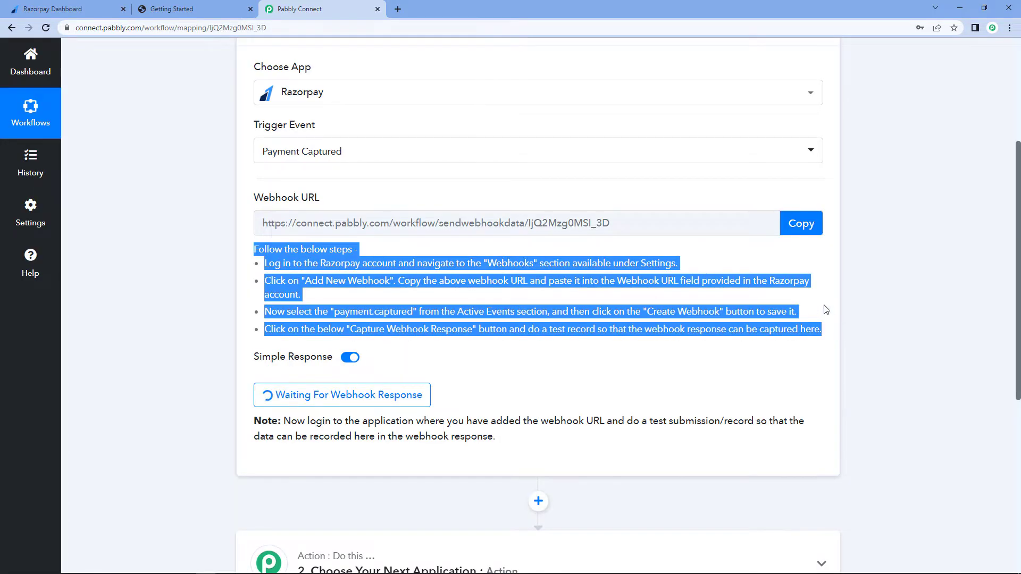
{"action": "left_click", "coordinate": [823, 305]}
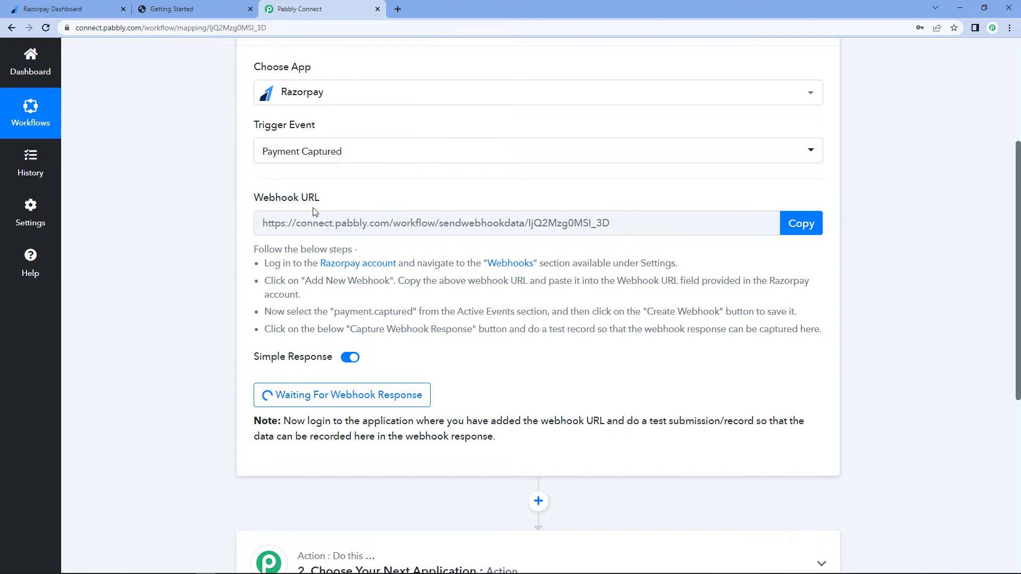
- Switch to the Razorpay dashboard and add a webhook with the copied Pabbly URL and the payment.captured event
{"action": "left_click", "coordinate": [64, 9]}
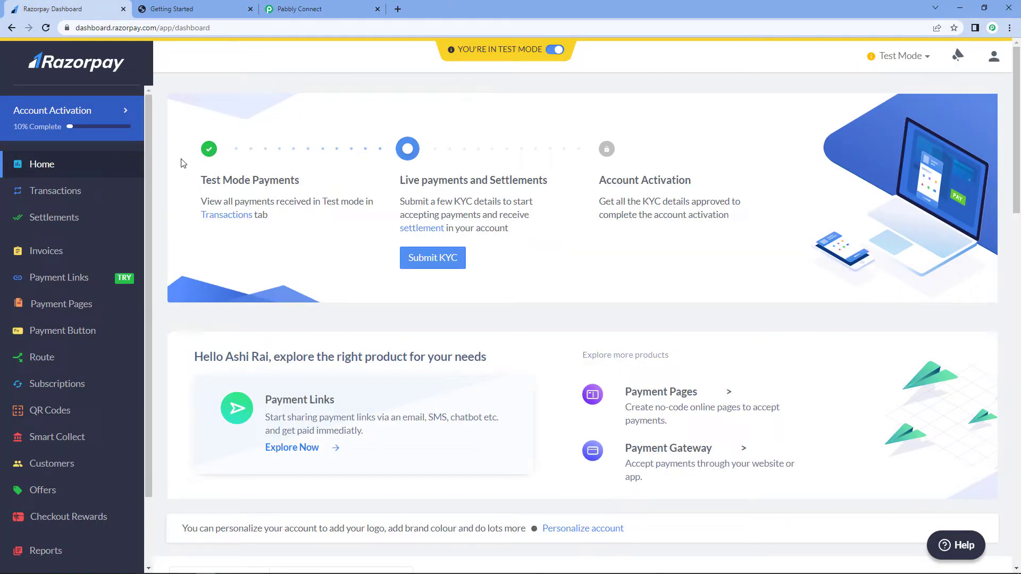
{"action": "scroll", "coordinate": [103, 223], "scroll_direction": "down", "scroll_amount": 2}
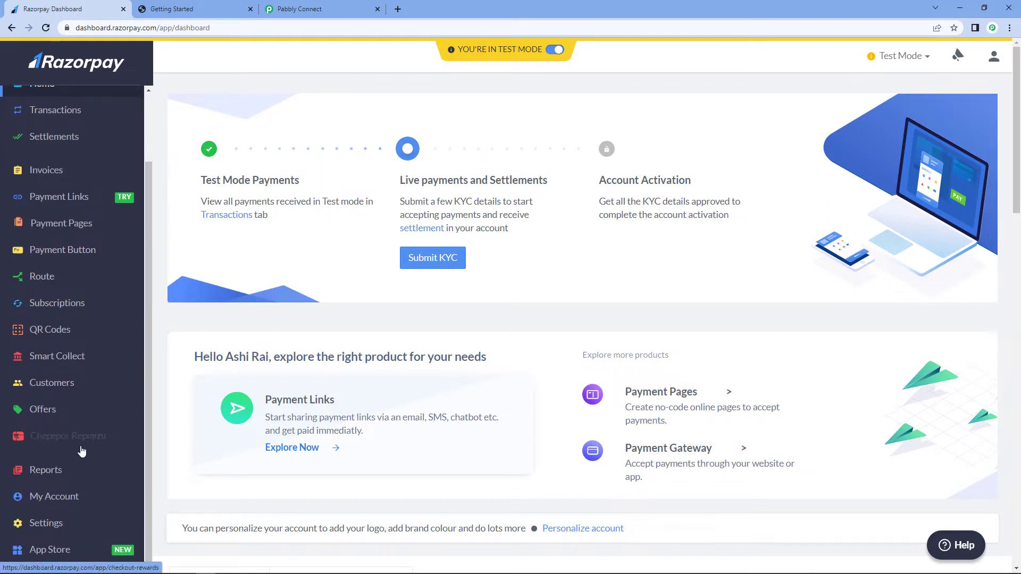
{"action": "left_click", "coordinate": [51, 526]}
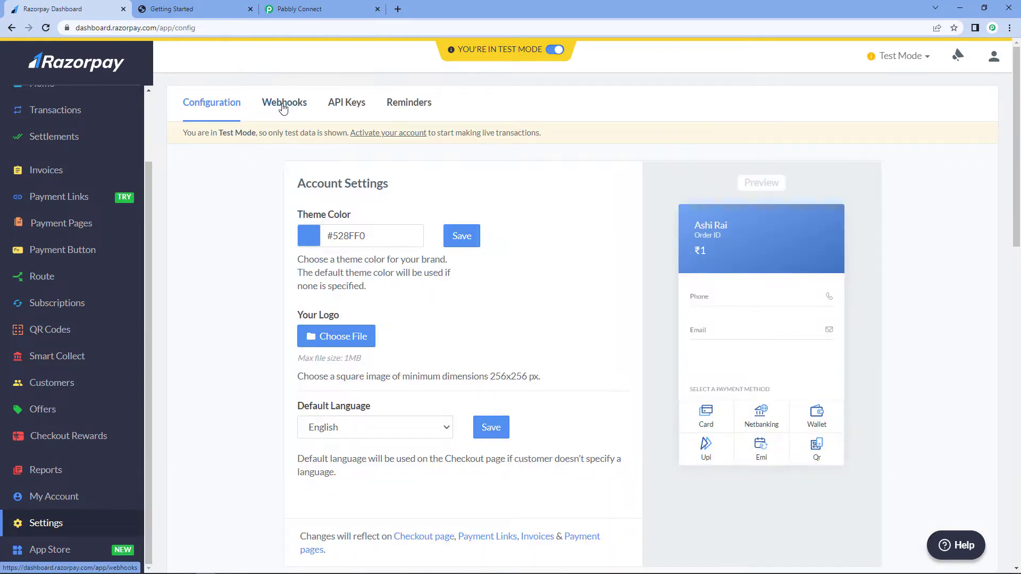
{"action": "left_click", "coordinate": [266, 121]}
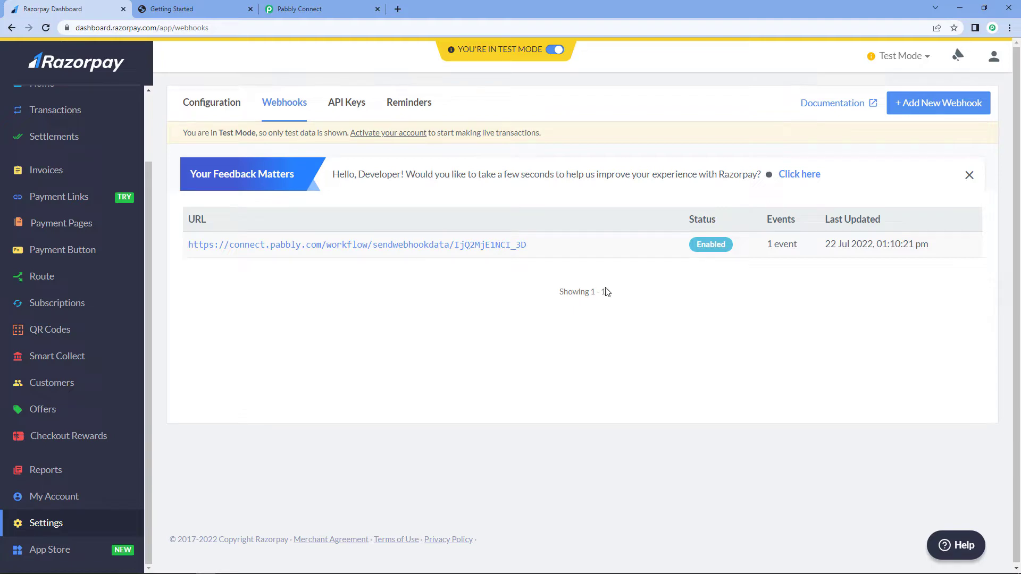
{"action": "left_click", "coordinate": [944, 102]}
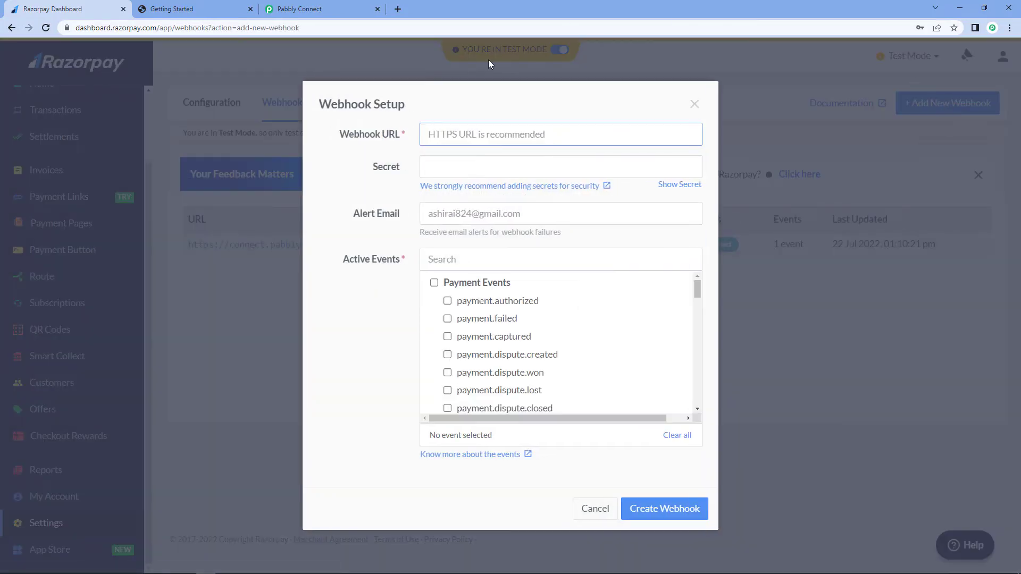
{"action": "right_click", "coordinate": [447, 134]}
{"action": "left_click", "coordinate": [474, 218]}
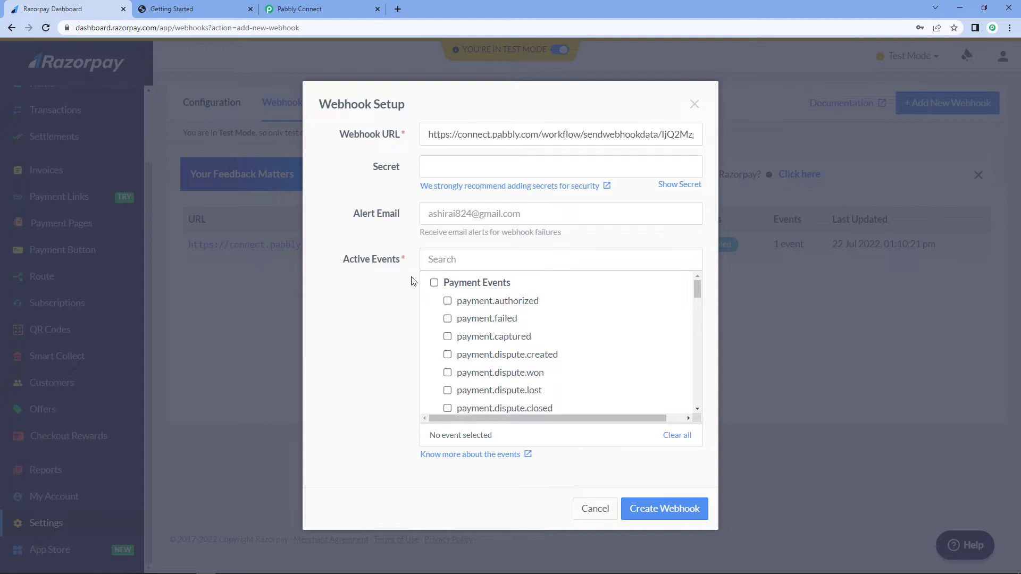
{"action": "left_click", "coordinate": [448, 337]}
{"action": "left_click", "coordinate": [666, 509]}
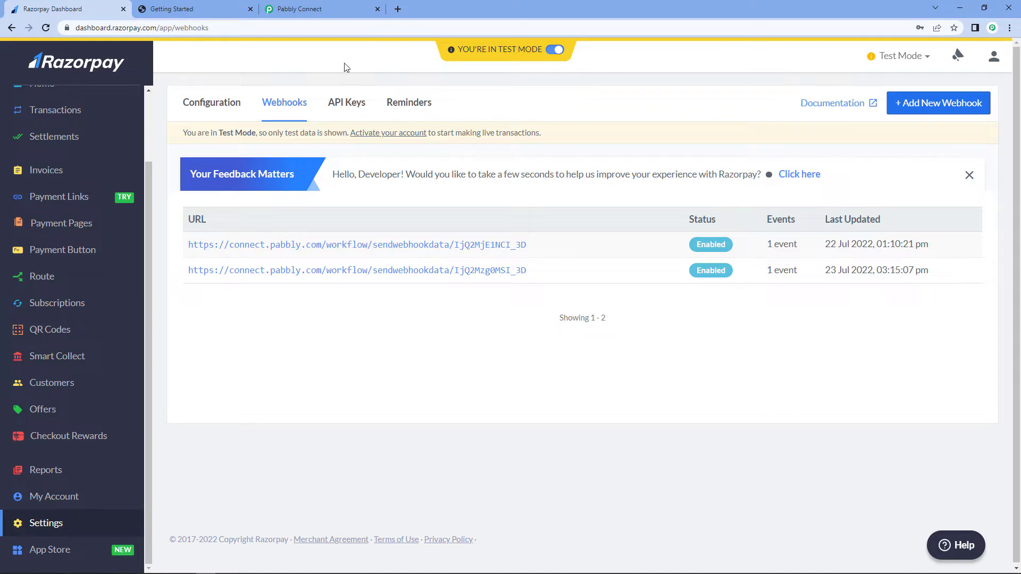
- Copy the page URL of the Online Course for Beginners payment page
{"action": "left_click", "coordinate": [309, 9]}
{"action": "scroll", "coordinate": [202, 319], "scroll_direction": "down", "scroll_amount": 1}
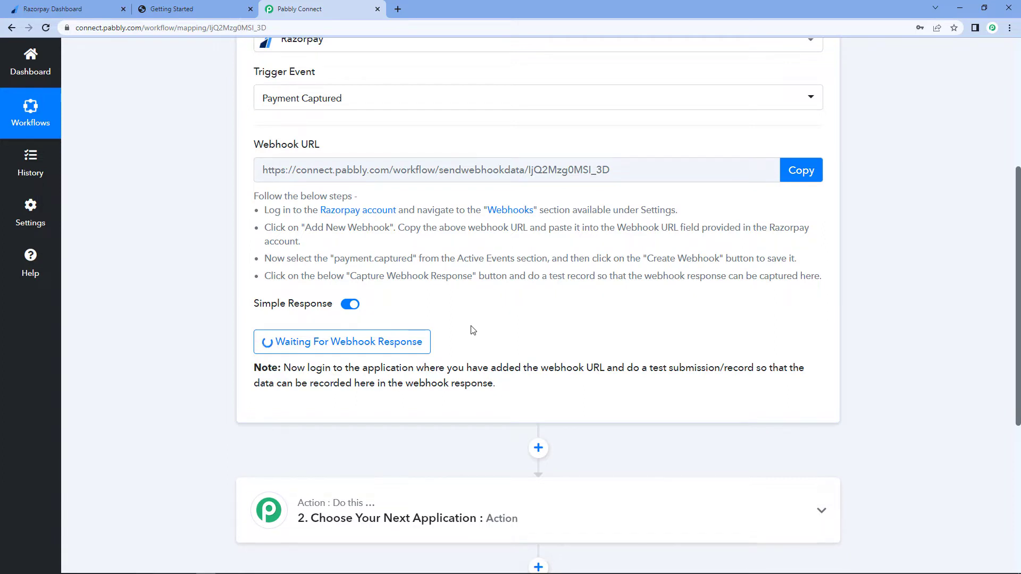
{"action": "left_click", "coordinate": [53, 8]}
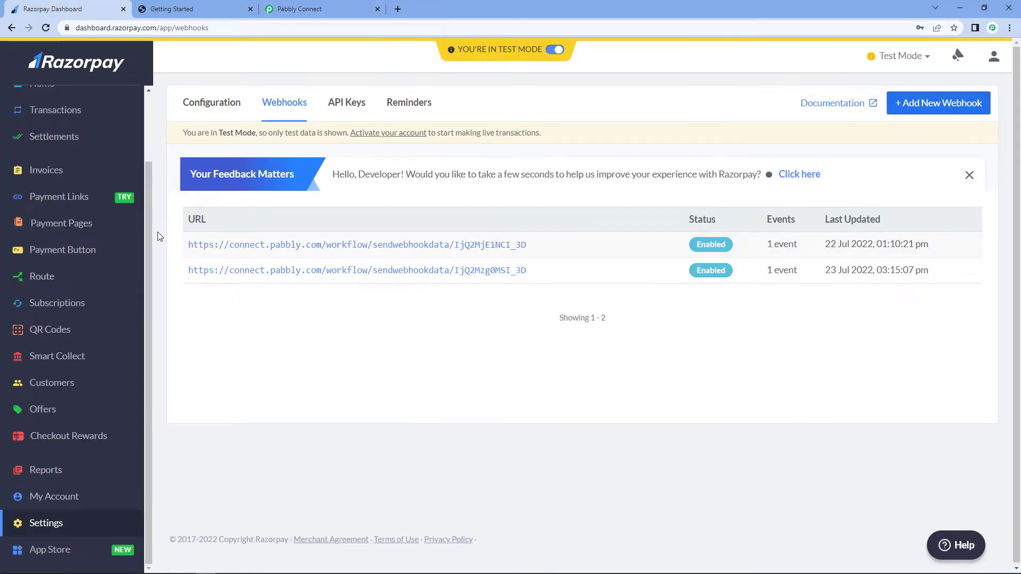
{"action": "left_click", "coordinate": [53, 227]}
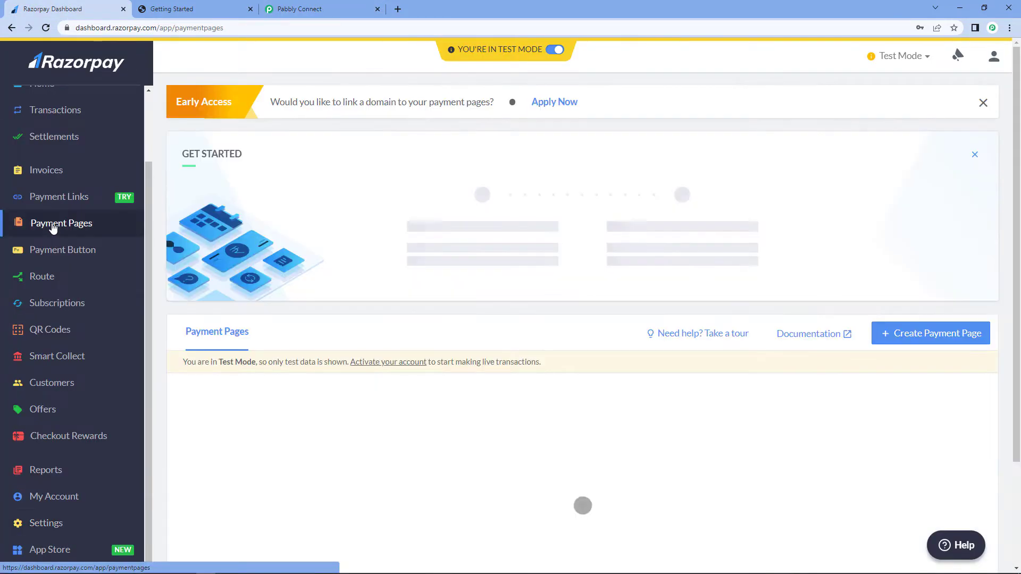
{"action": "scroll", "coordinate": [253, 226], "scroll_direction": "down", "scroll_amount": 2}
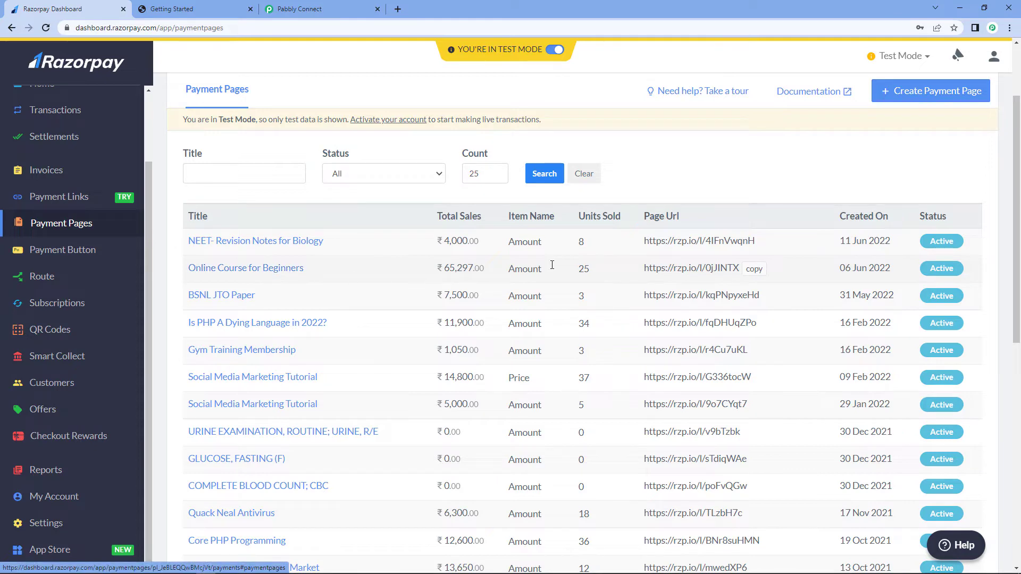
{"action": "left_click", "coordinate": [754, 269]}
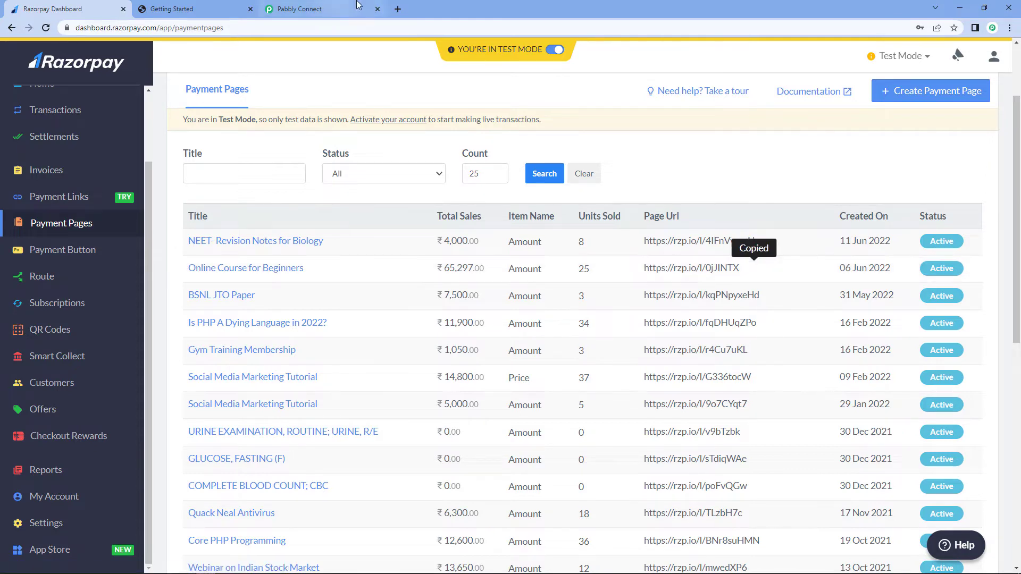
- Open the copied payment page link in a new tab
{"action": "left_click", "coordinate": [398, 9]}
{"action": "key", "text": "ctrl+v"}
{"action": "key", "text": "Return"}
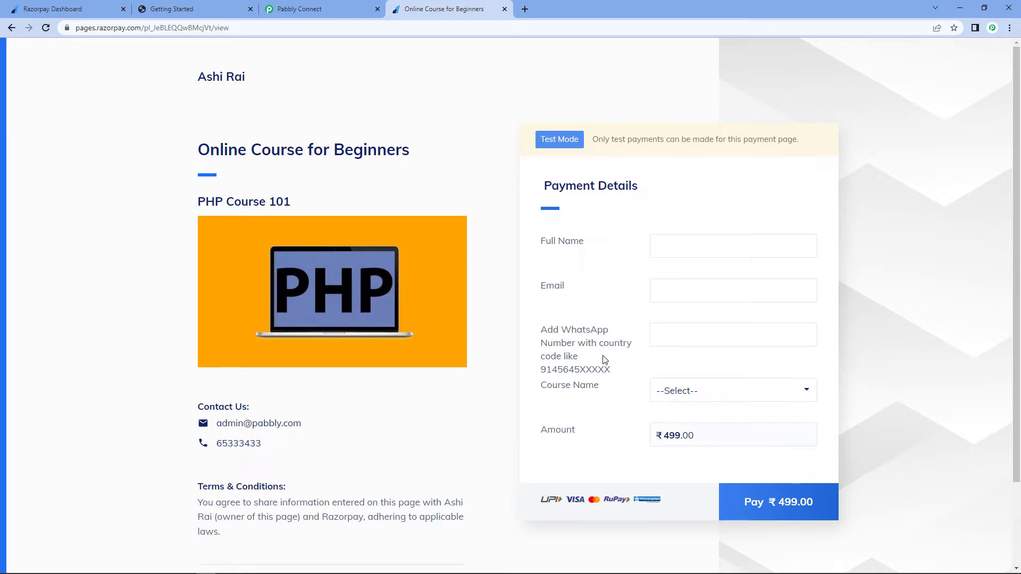
{"action": "left_click", "coordinate": [688, 393]}
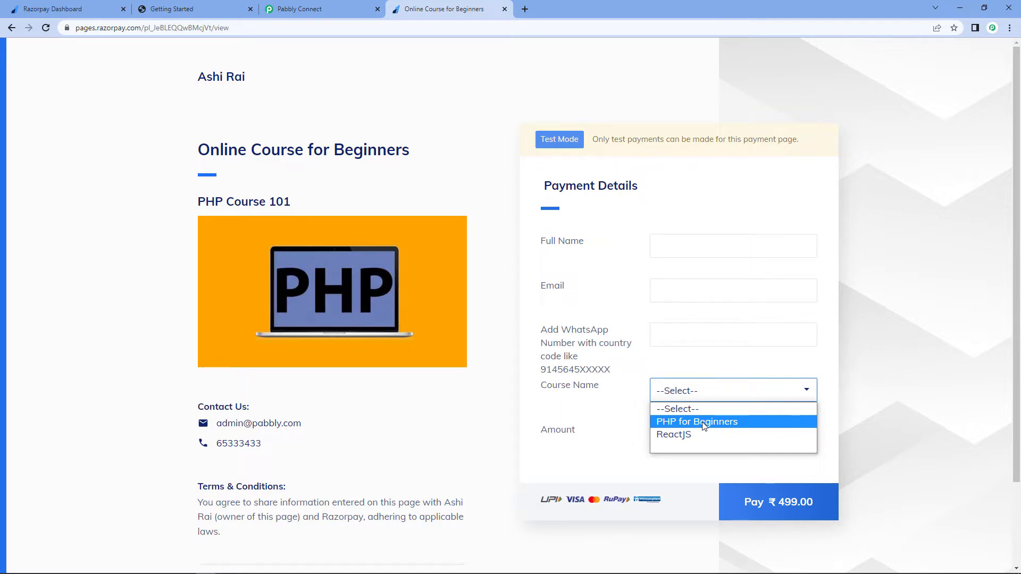
{"action": "left_click", "coordinate": [579, 285]}
- Fill in the full name, e-mail and WhatsApp number fields of the payment form with test details
{"action": "left_click", "coordinate": [680, 251]}
{"action": "type", "text": "Dumm"}
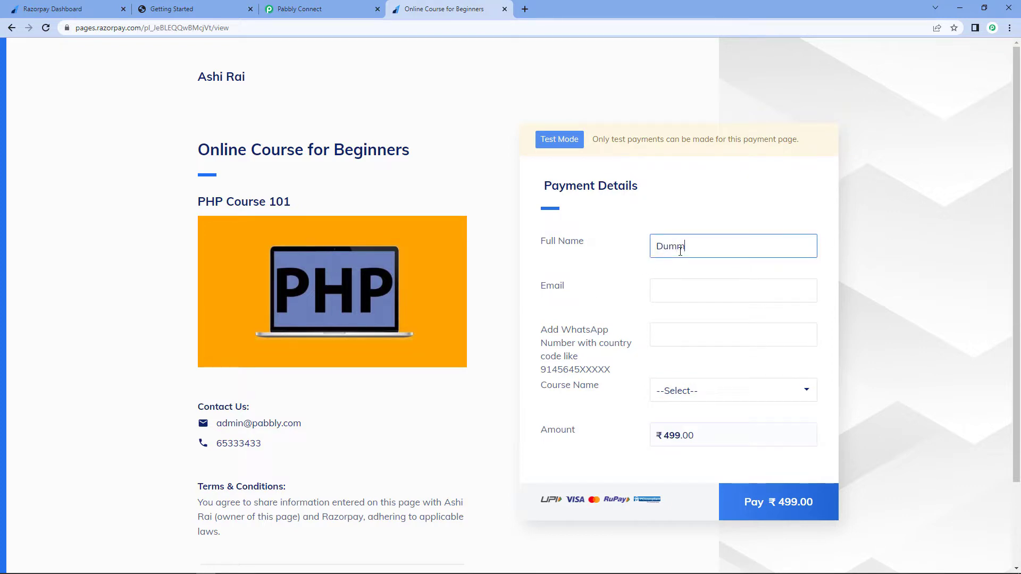
{"action": "type", "text": "y Name"}
{"action": "key", "text": "Tab"}
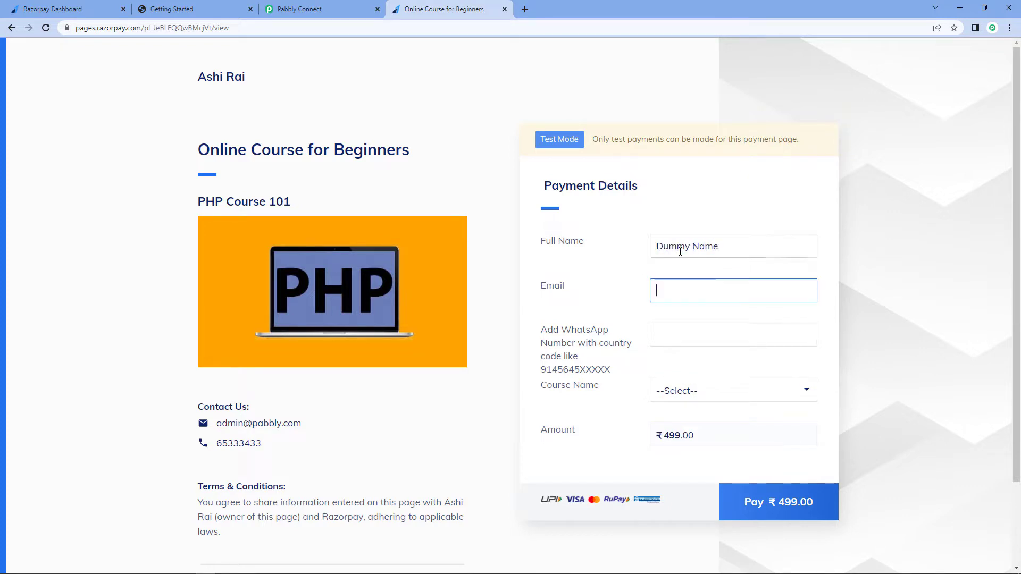
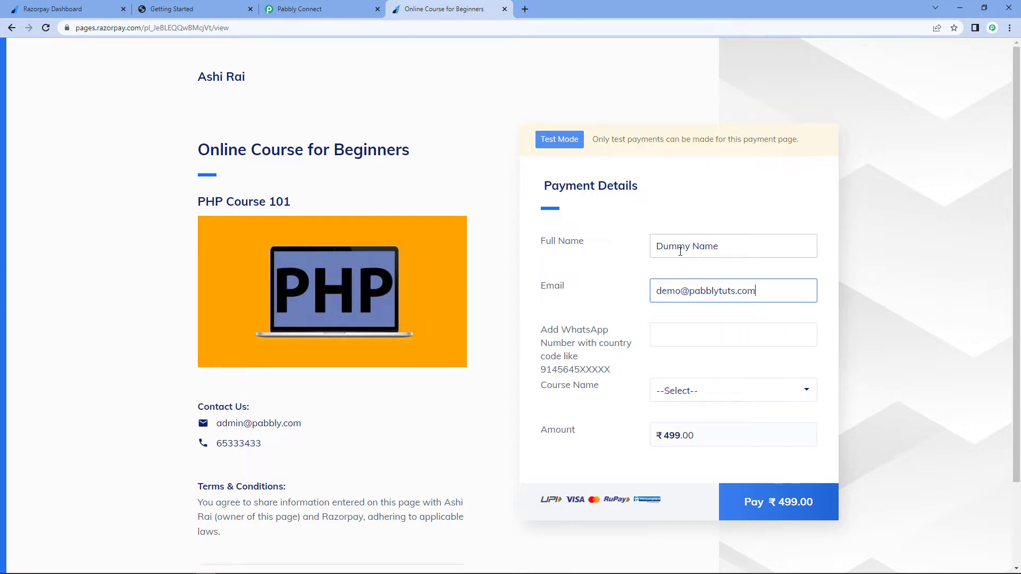
{"action": "key", "text": "Tab"}
{"action": "type", "text": "1234567890"}
{"action": "left_click", "coordinate": [656, 335]}
{"action": "type", "text": "9"}
- Choose PHP for Beginners as the course and start the ₹499 payment
{"action": "left_click", "coordinate": [679, 392]}
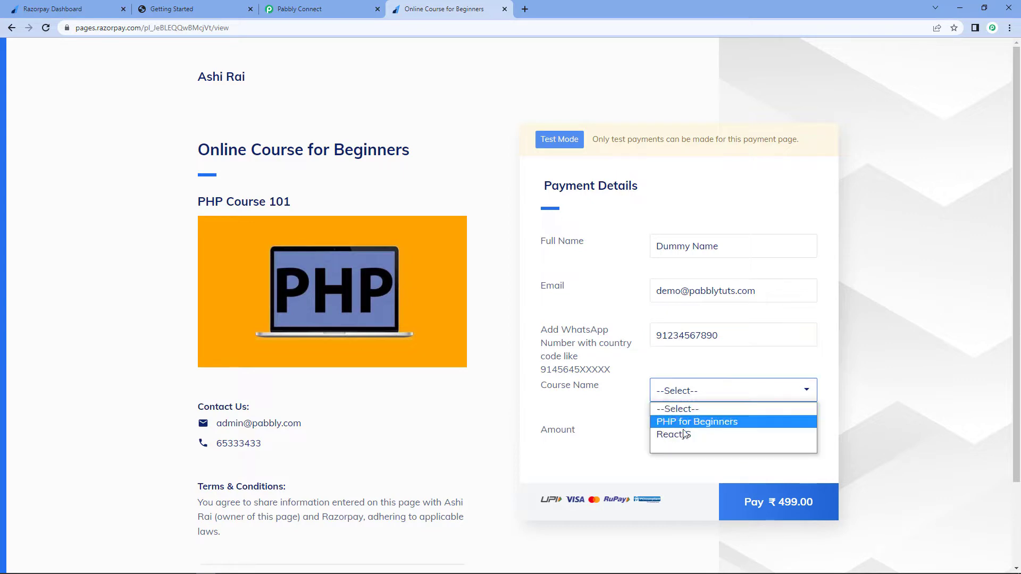
{"action": "left_click", "coordinate": [695, 424]}
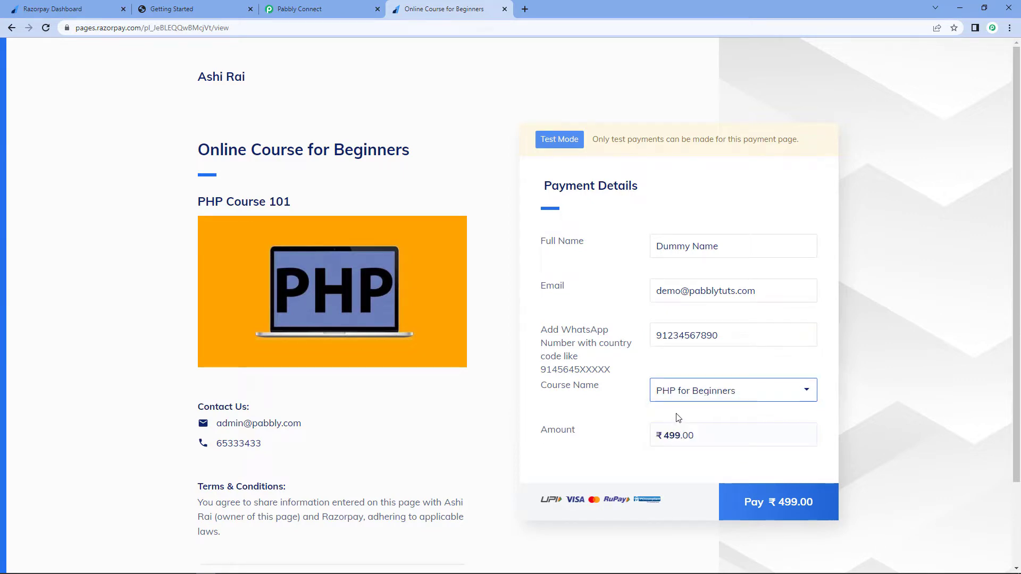
{"action": "left_click", "coordinate": [779, 506]}
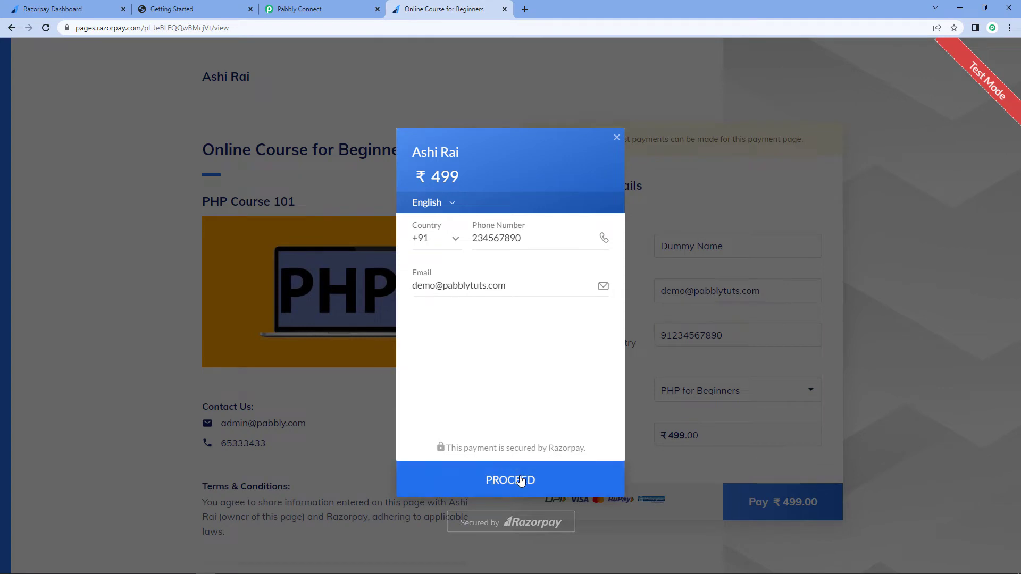
- Complete the checkout phone number and proceed to the payment method options
{"action": "left_click", "coordinate": [521, 480]}
{"action": "type", "text": "1"}
{"action": "left_click", "coordinate": [472, 483]}
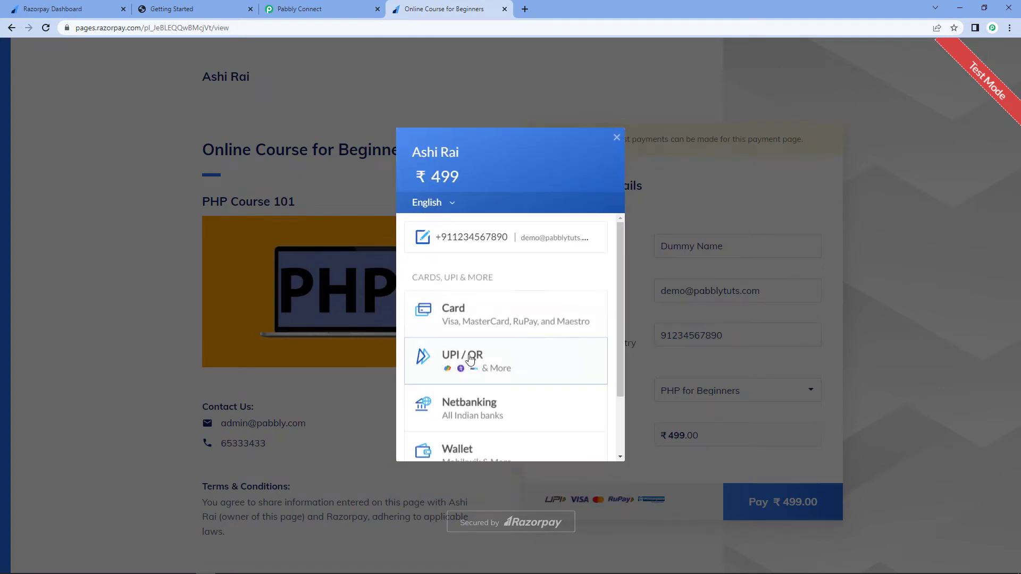
- Choose card payment, skip saved cards, and enter the test card number and expiry date
{"action": "left_click", "coordinate": [497, 320]}
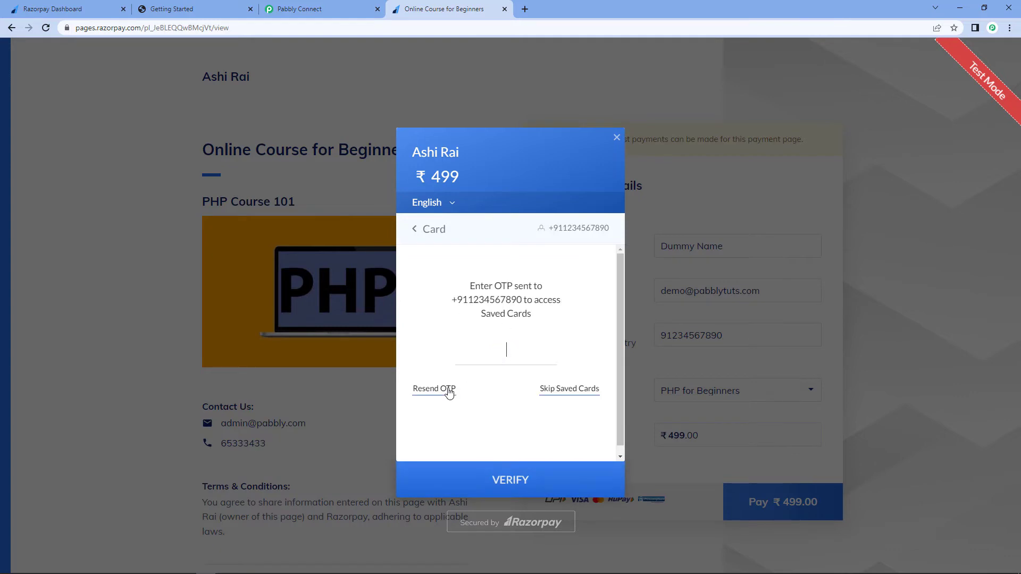
{"action": "left_click", "coordinate": [586, 390]}
{"action": "type", "text": "4"}
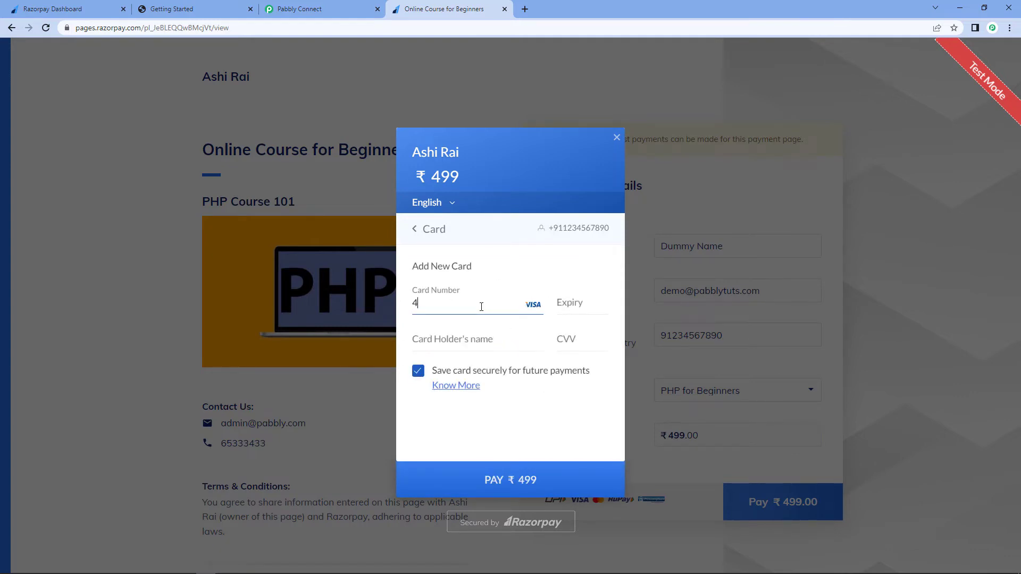
{"action": "type", "text": "1111111111111111225"}
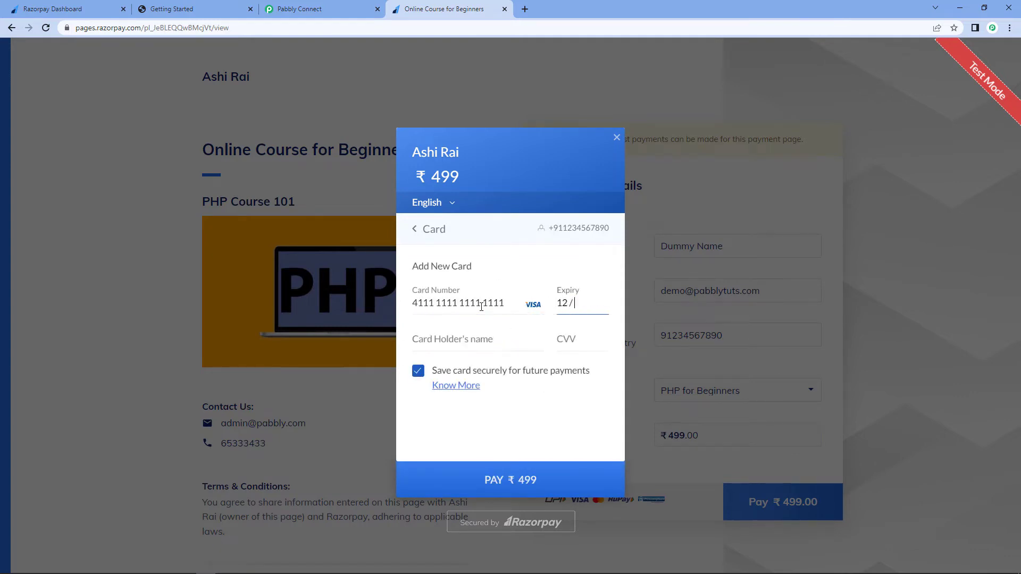
{"action": "type", "text": "Deummy"}
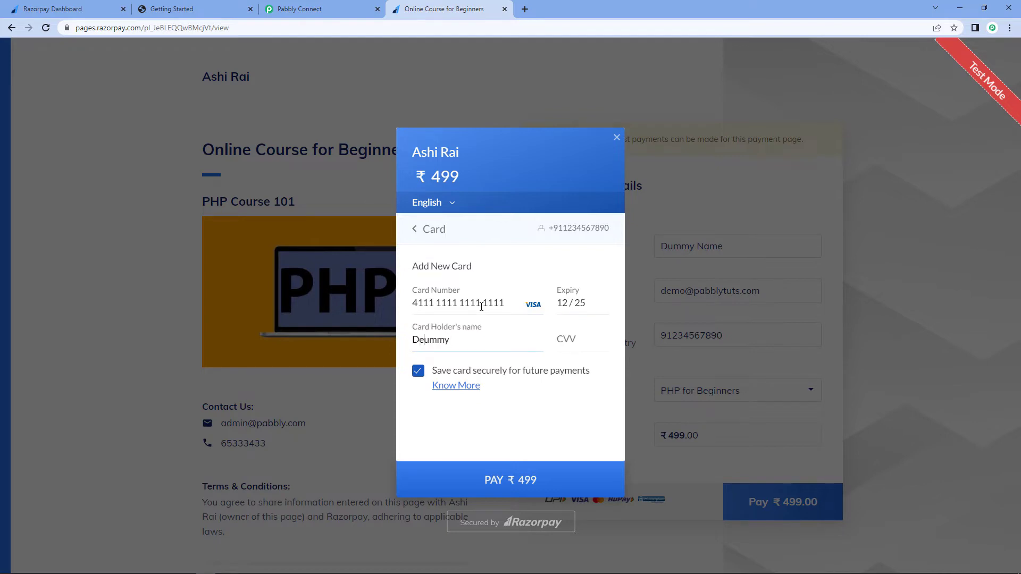
- Enter Dummy as card holder's name, fill in the CVV, untick saving the card, and pay ₹499
{"action": "key", "text": "BackSpace"}
{"action": "left_click", "coordinate": [564, 336]}
{"action": "type", "text": "1"}
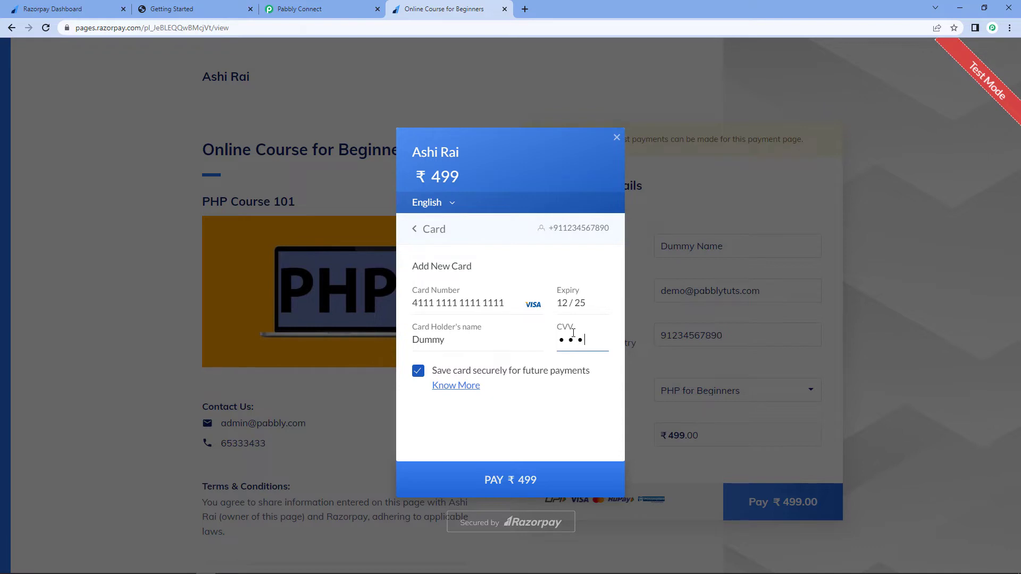
{"action": "left_click", "coordinate": [418, 371]}
{"action": "left_click", "coordinate": [508, 480]}
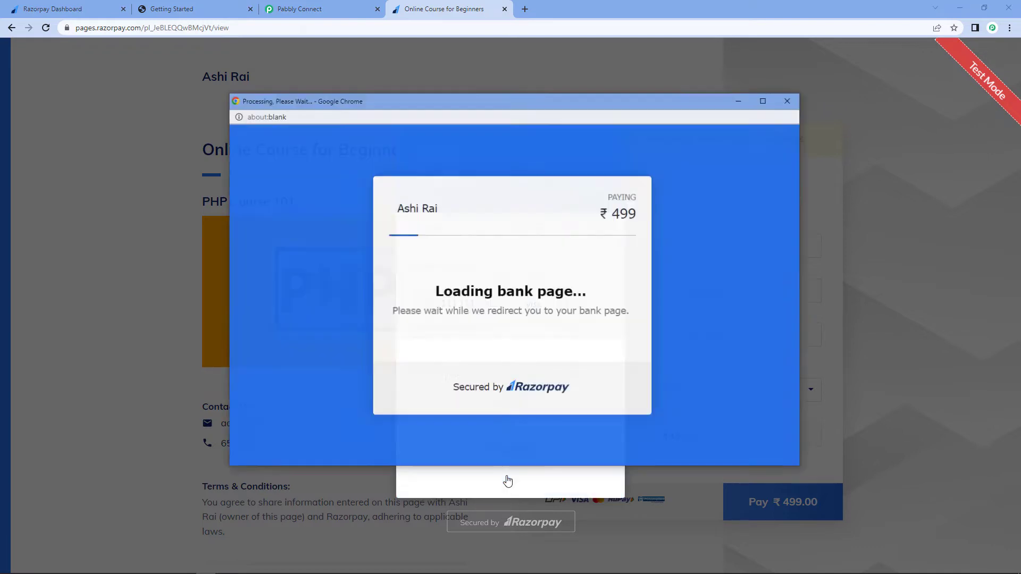
- Enter the bank OTP and submit it to complete the test payment
{"action": "type", "text": "1111"}
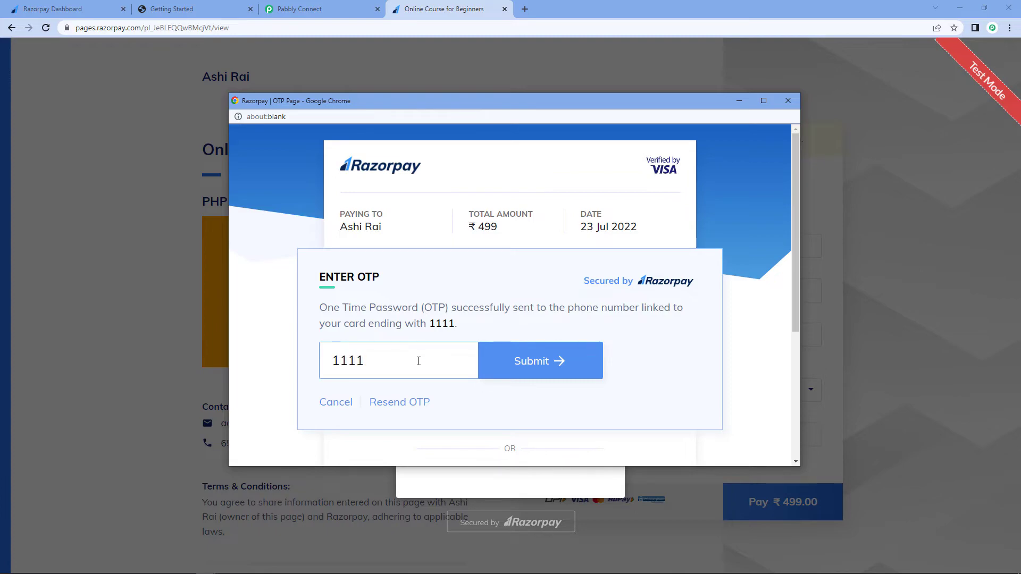
{"action": "left_click", "coordinate": [515, 361]}
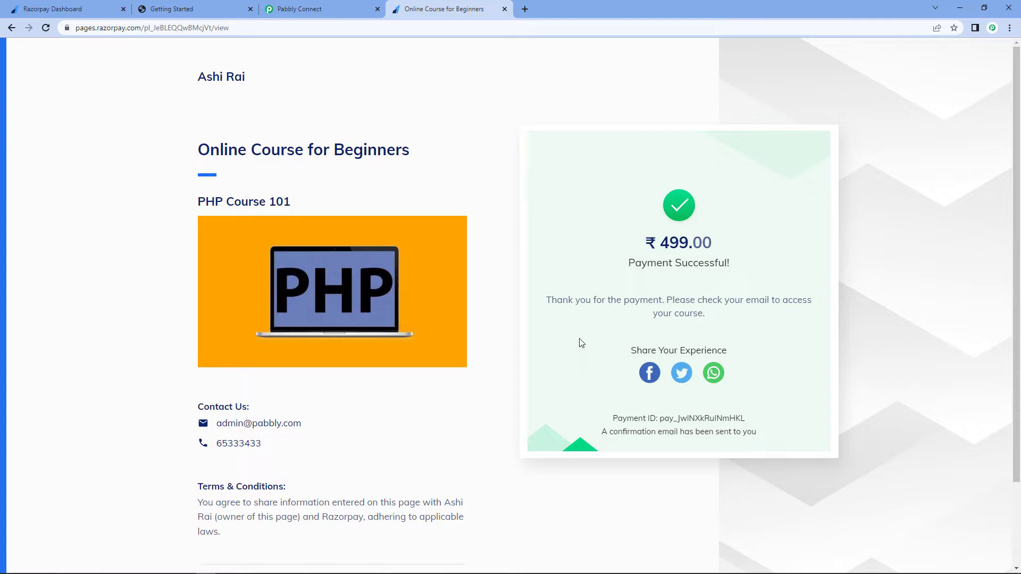
- Compare the payment amount in the captured webhook response with the amount on the payment confirmation page
{"action": "left_click", "coordinate": [337, 9]}
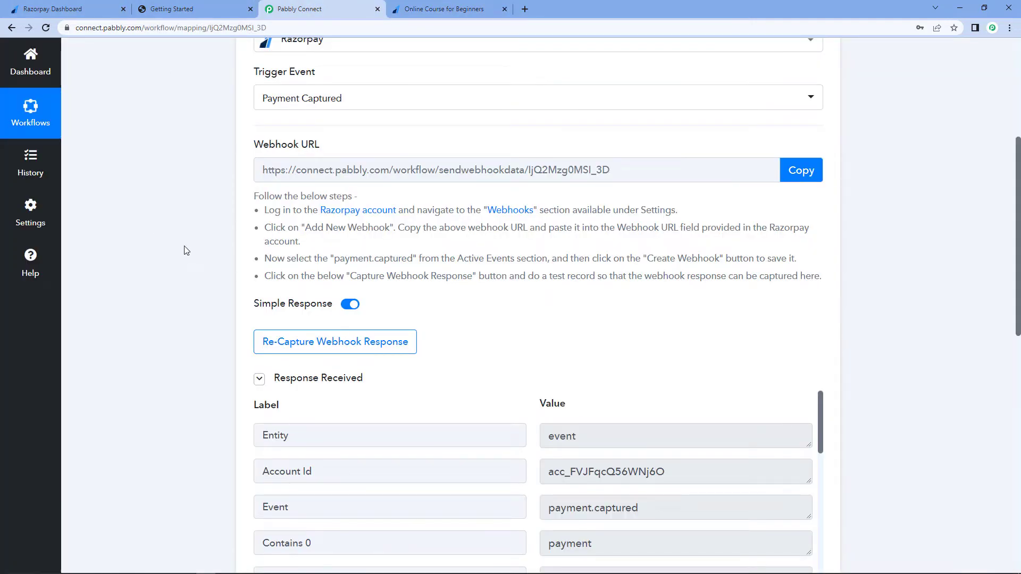
{"action": "scroll", "coordinate": [191, 212], "scroll_direction": "down", "scroll_amount": 2}
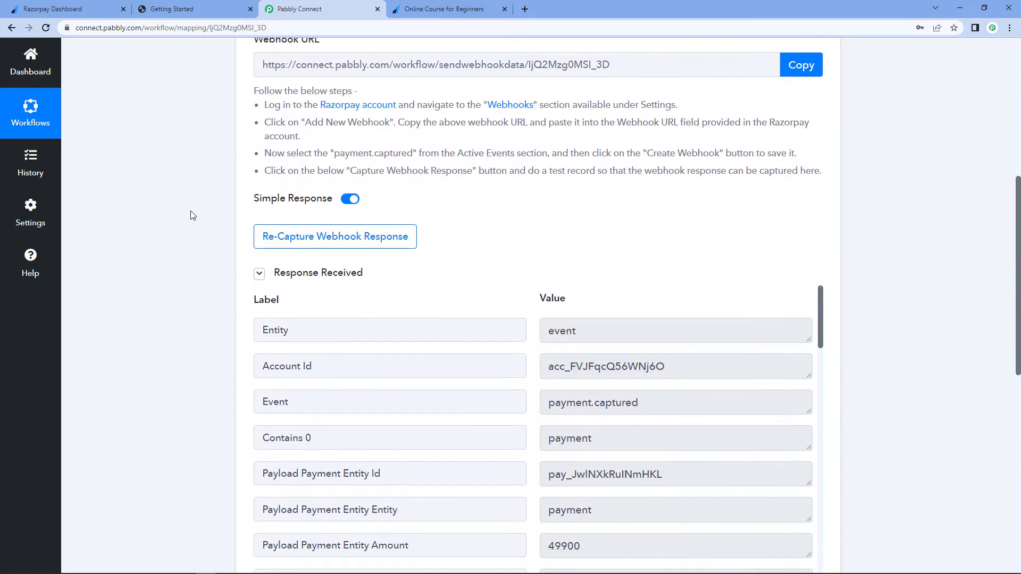
{"action": "scroll", "coordinate": [239, 189], "scroll_direction": "down", "scroll_amount": 3}
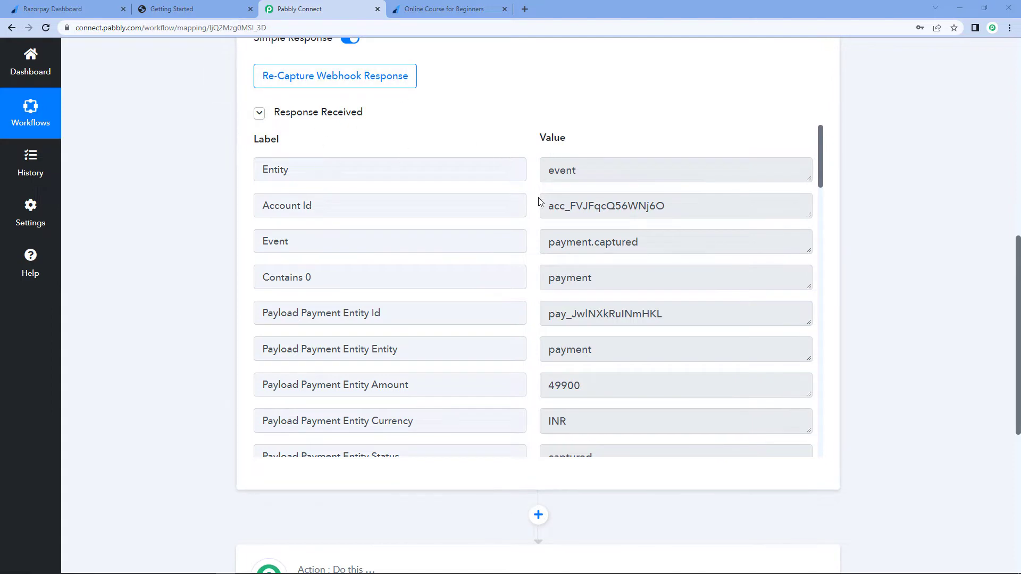
{"action": "scroll", "coordinate": [526, 269], "scroll_direction": "down", "scroll_amount": 3}
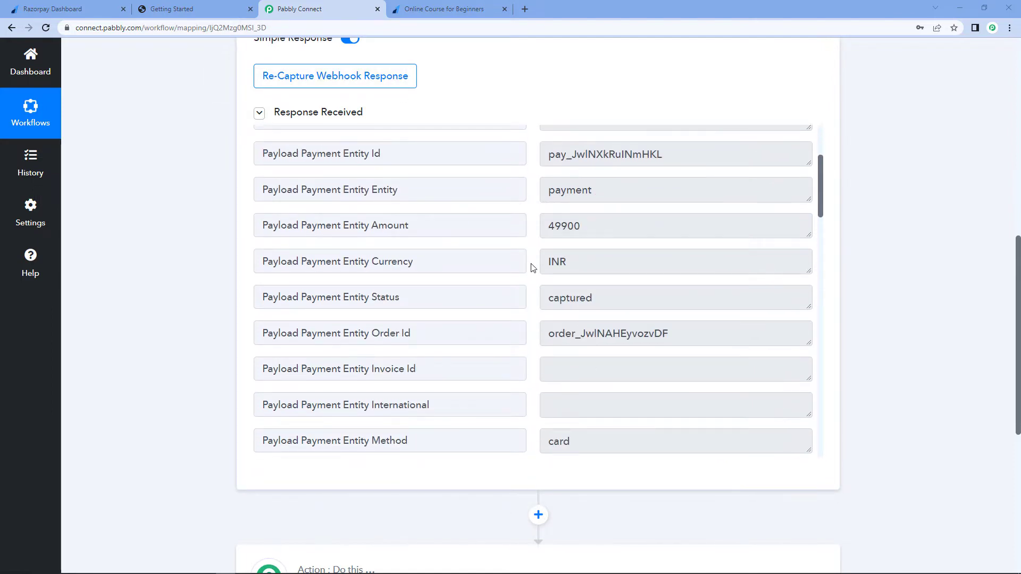
{"action": "left_click_drag", "start_coordinate": [567, 226], "coordinate": [543, 230]}
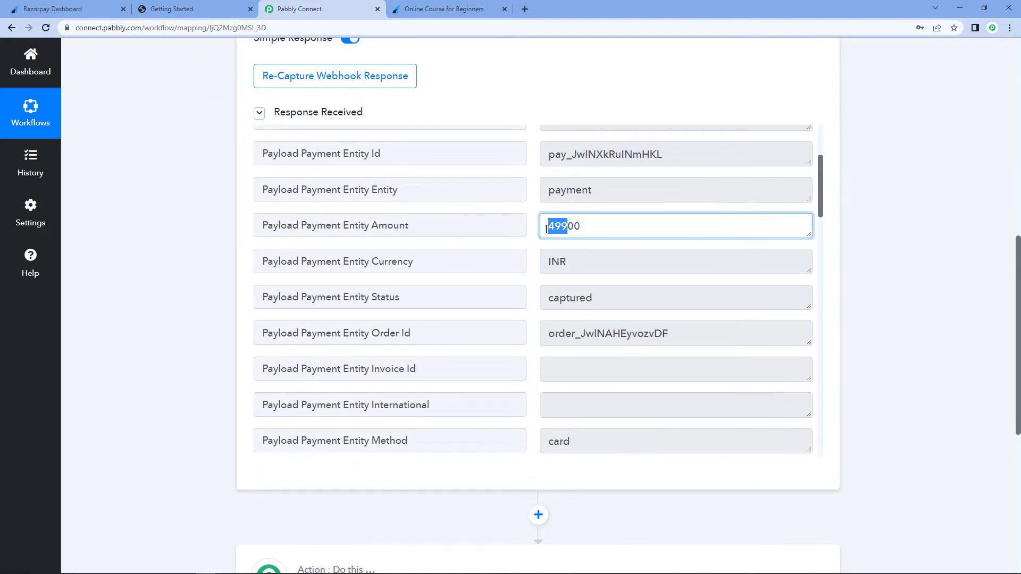
{"action": "left_click", "coordinate": [533, 234]}
{"action": "left_click", "coordinate": [450, 9]}
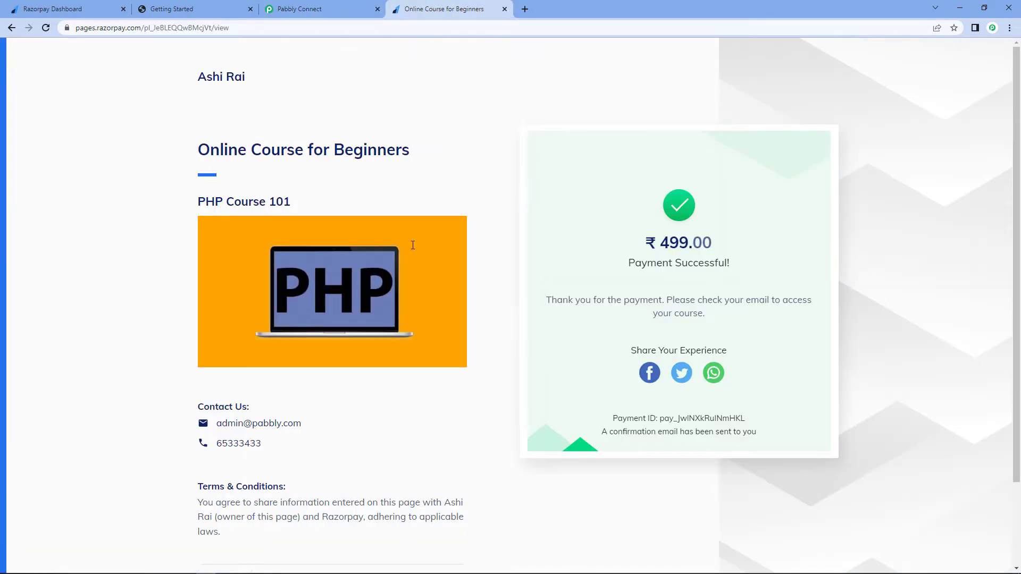
{"action": "left_click_drag", "start_coordinate": [728, 244], "coordinate": [660, 244]}
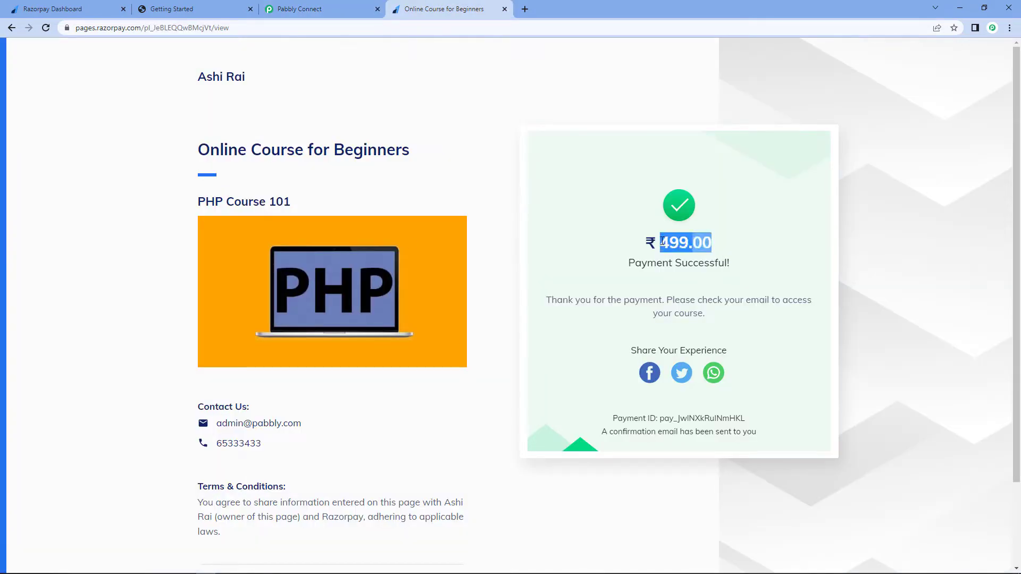
{"action": "left_click", "coordinate": [314, 9]}
{"action": "left_click", "coordinate": [608, 235]}
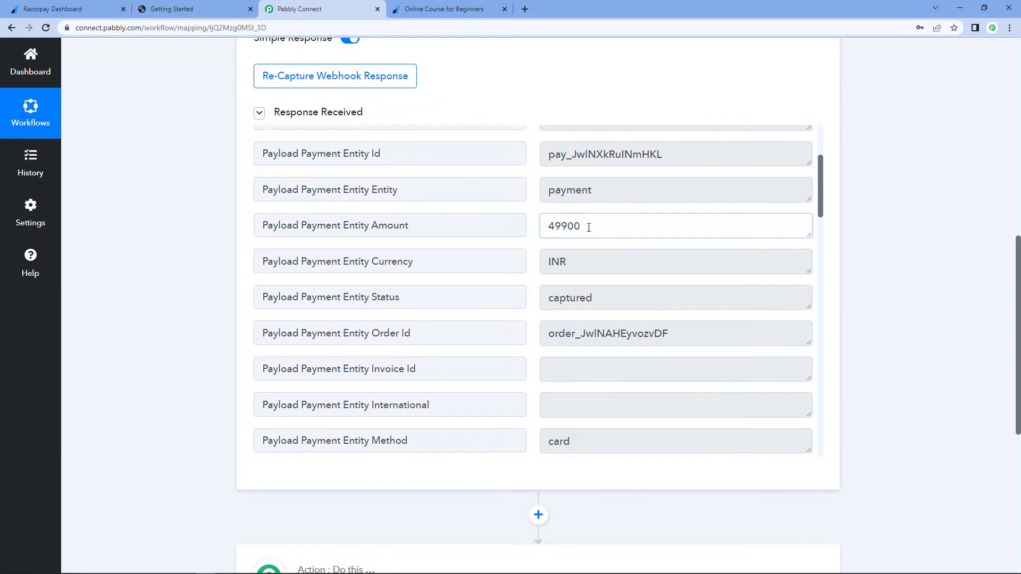
{"action": "left_click_drag", "start_coordinate": [567, 226], "coordinate": [581, 226]}
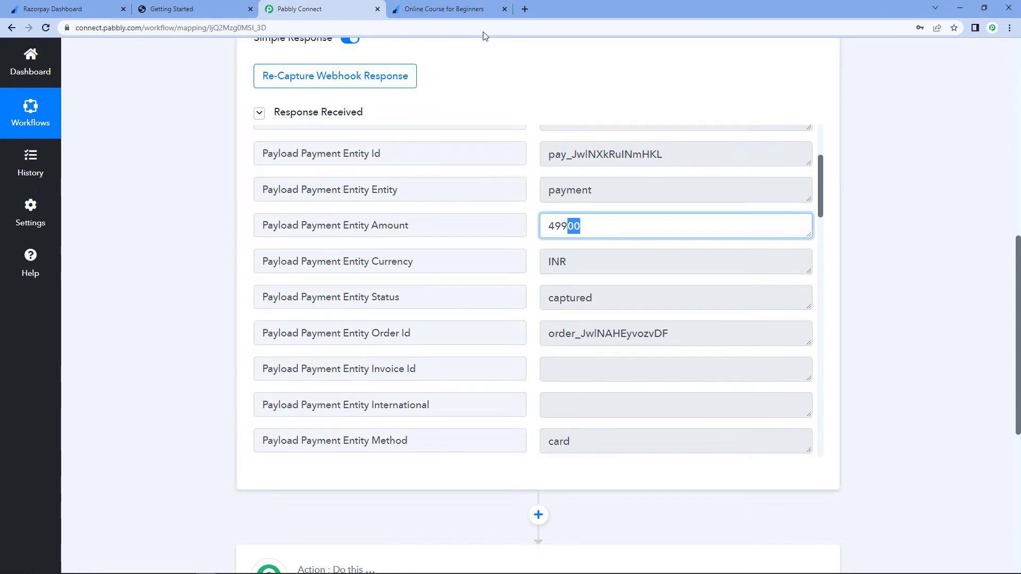
{"action": "left_click", "coordinate": [476, 11]}
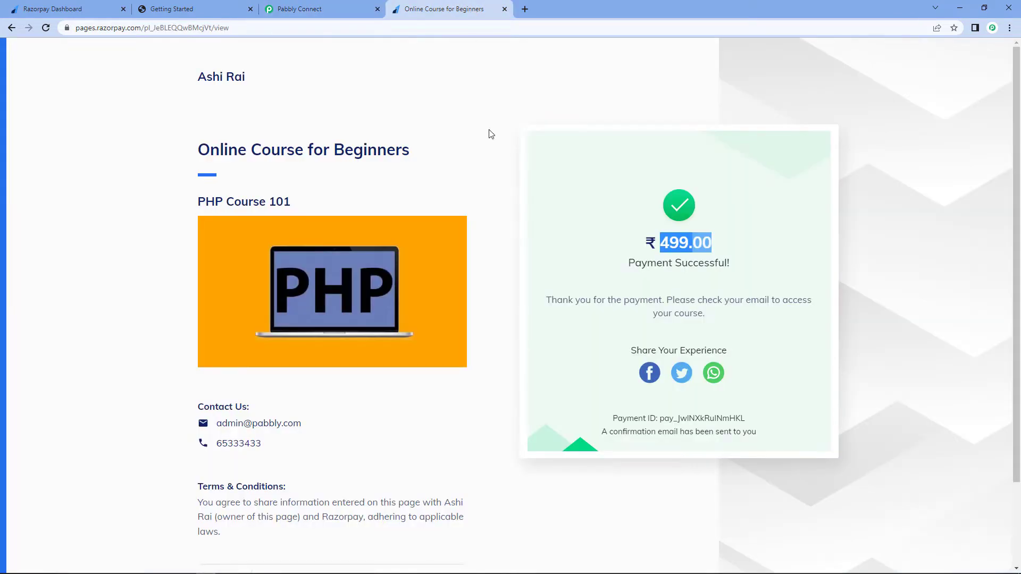
{"action": "left_click", "coordinate": [680, 249]}
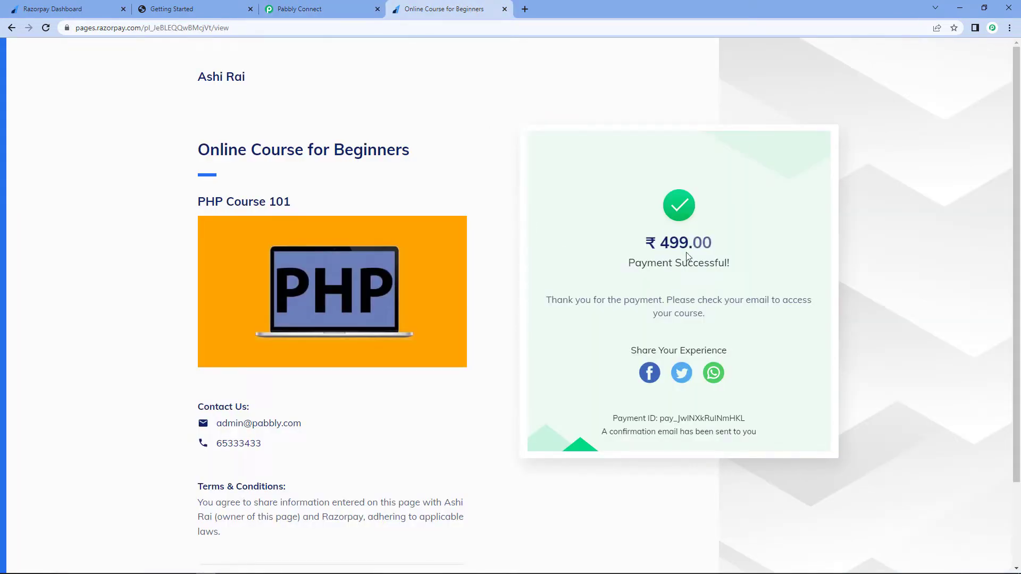
{"action": "left_click_drag", "start_coordinate": [722, 244], "coordinate": [659, 244]}
{"action": "left_click", "coordinate": [310, 8]}
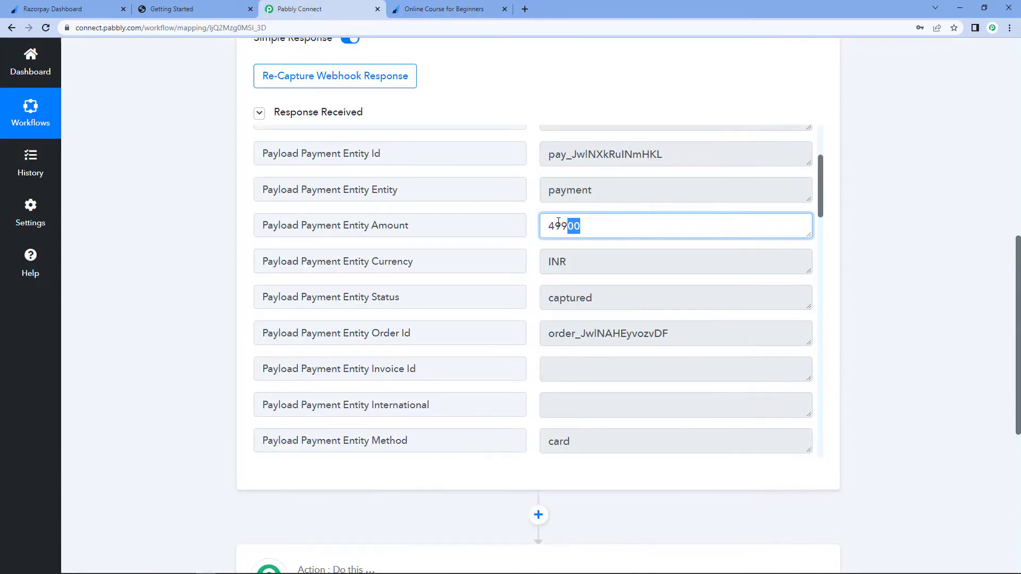
{"action": "left_click", "coordinate": [585, 229]}
{"action": "double_click", "coordinate": [611, 260]}
- Review the captured customer e-mail, contact, full name, WhatsApp number and course name fields in the webhook response
{"action": "scroll", "coordinate": [539, 253], "scroll_direction": "down", "scroll_amount": 1}
{"action": "scroll", "coordinate": [539, 253], "scroll_direction": "down", "scroll_amount": 10}
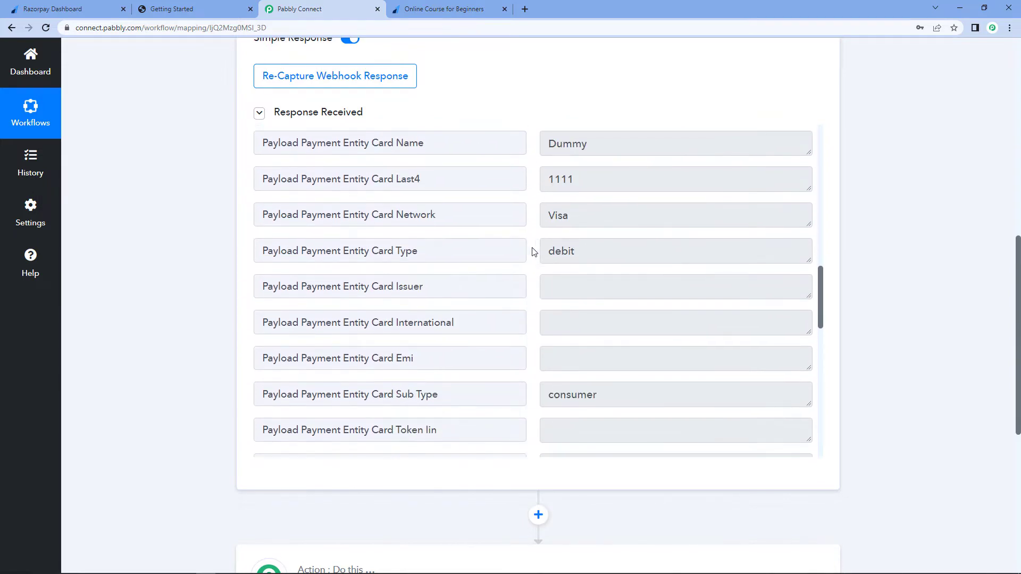
{"action": "scroll", "coordinate": [538, 229], "scroll_direction": "up", "scroll_amount": 3}
{"action": "scroll", "coordinate": [536, 206], "scroll_direction": "down", "scroll_amount": 3}
{"action": "scroll", "coordinate": [536, 206], "scroll_direction": "down", "scroll_amount": 5}
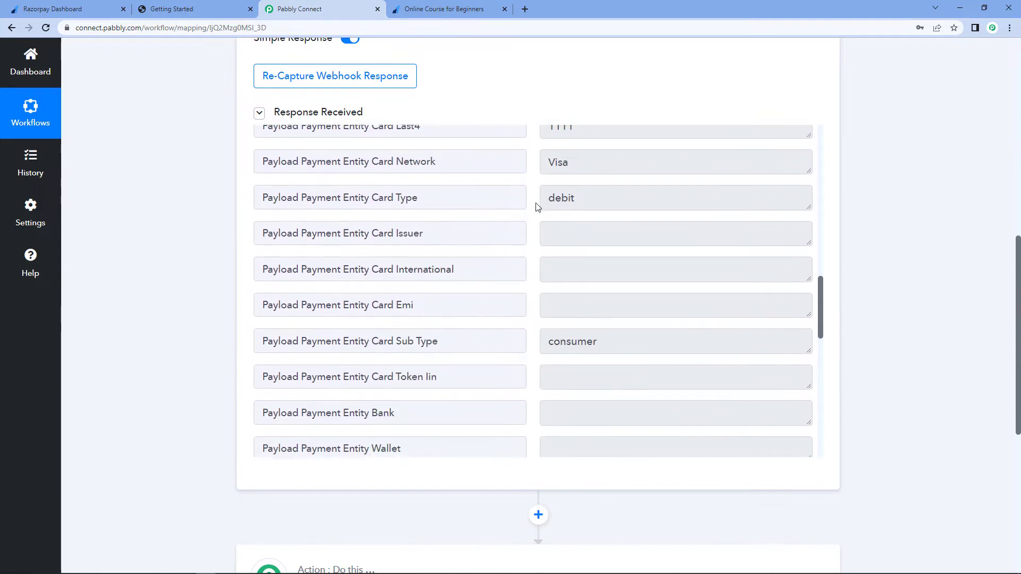
{"action": "scroll", "coordinate": [536, 206], "scroll_direction": "down", "scroll_amount": 2}
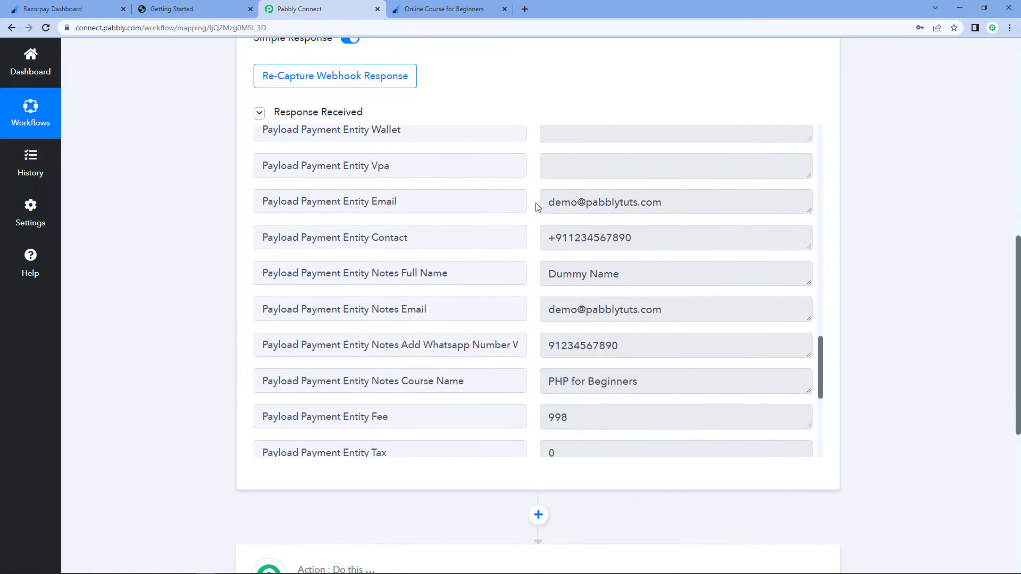
{"action": "left_click_drag", "start_coordinate": [546, 203], "coordinate": [712, 209]}
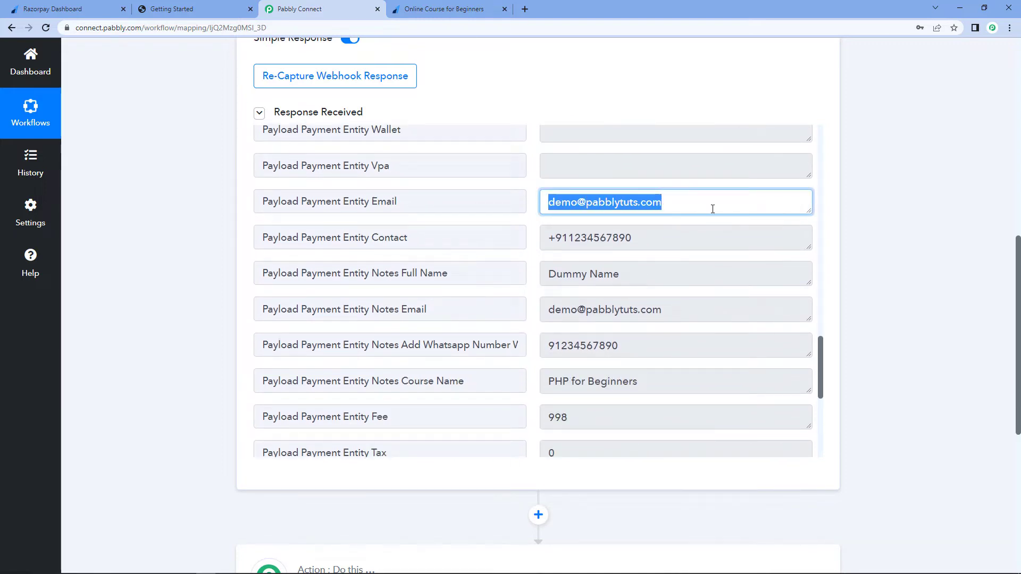
{"action": "left_click", "coordinate": [562, 211]}
{"action": "triple_click", "coordinate": [558, 207]}
{"action": "left_click_drag", "start_coordinate": [658, 236], "coordinate": [541, 244]}
{"action": "left_click_drag", "start_coordinate": [649, 269], "coordinate": [521, 280]}
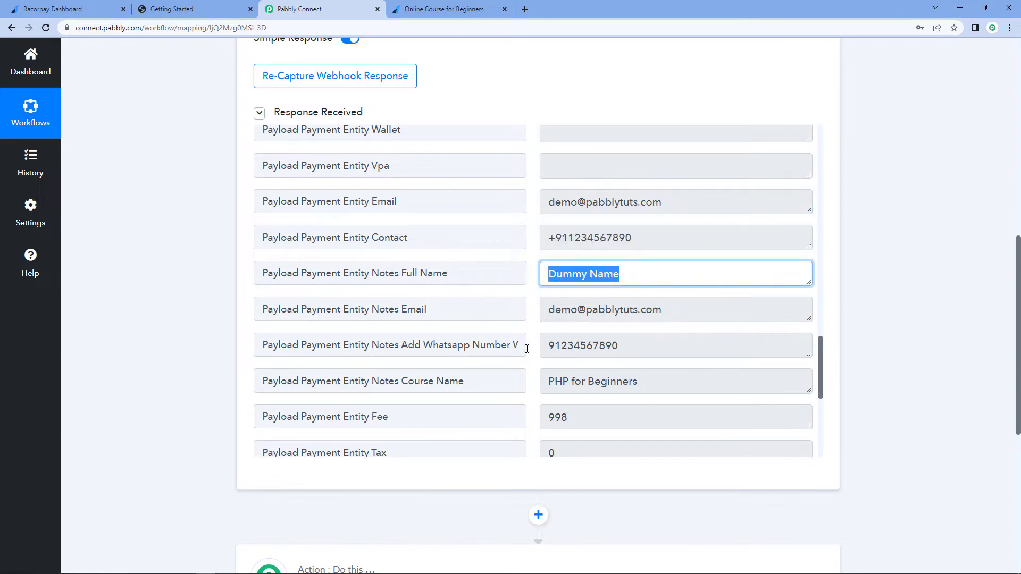
{"action": "scroll", "coordinate": [522, 348], "scroll_direction": "down", "scroll_amount": 1}
{"action": "left_click", "coordinate": [556, 326]}
{"action": "left_click_drag", "start_coordinate": [546, 328], "coordinate": [644, 335]}
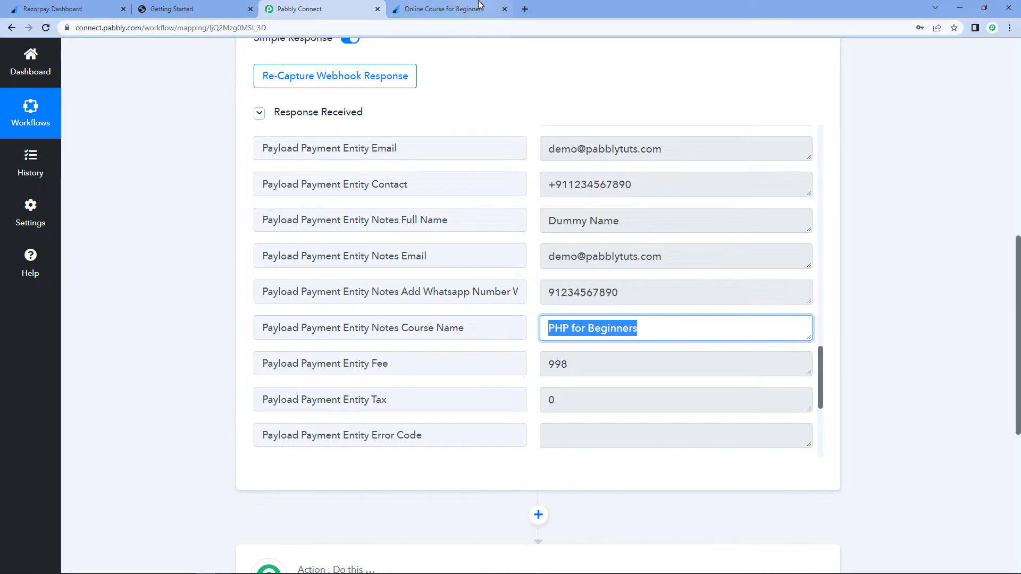
{"action": "key", "text": "ctrl+Tab"}
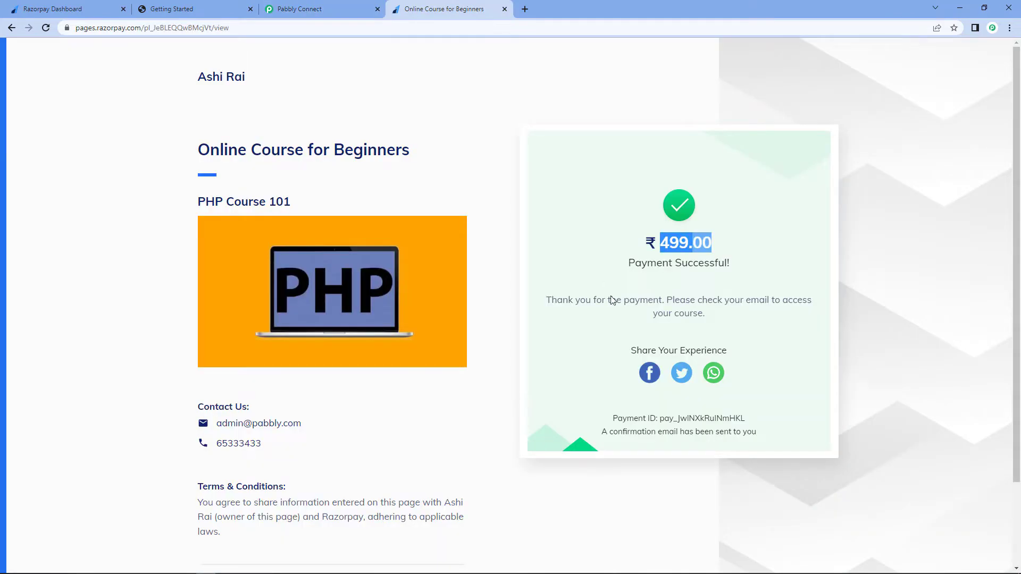
{"action": "left_click", "coordinate": [330, 9]}
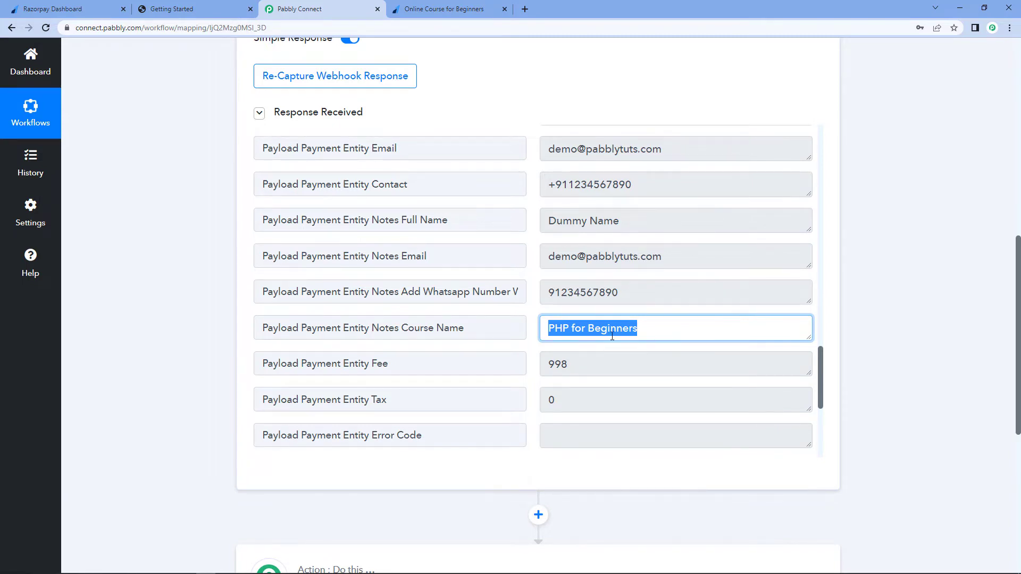
{"action": "left_click", "coordinate": [646, 333]}
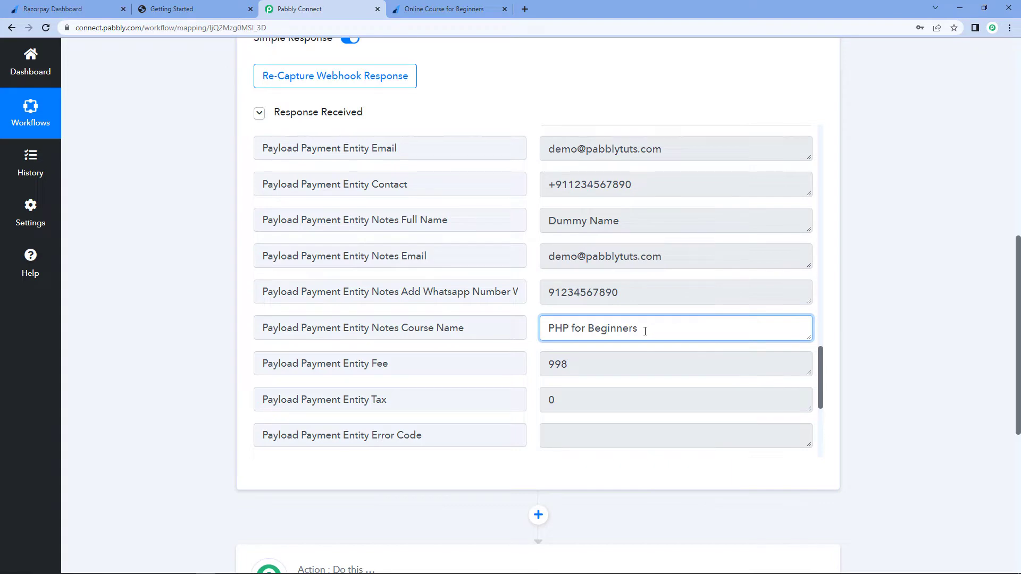
{"action": "left_click_drag", "start_coordinate": [645, 330], "coordinate": [520, 328]}
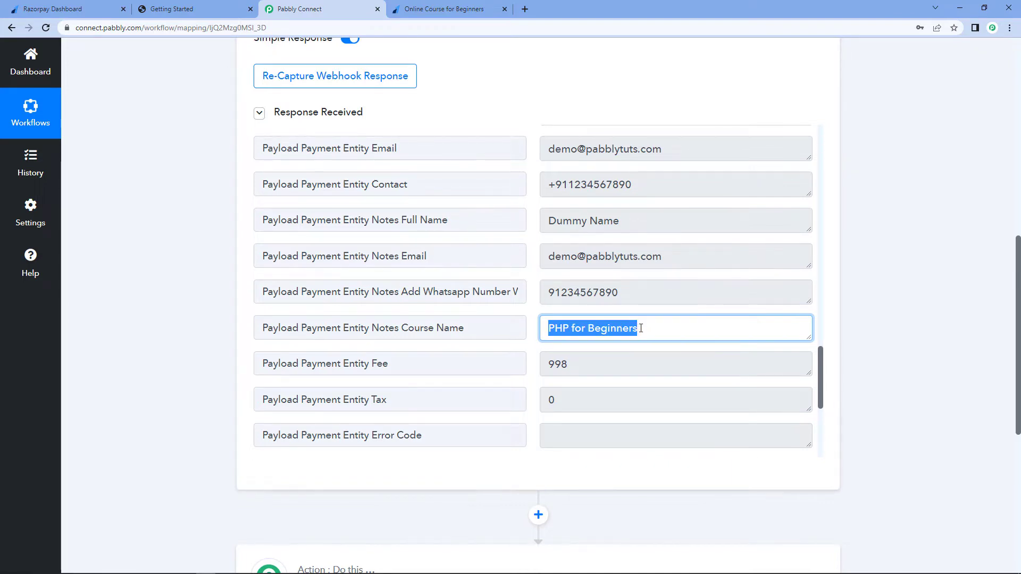
{"action": "left_click", "coordinate": [155, 282]}
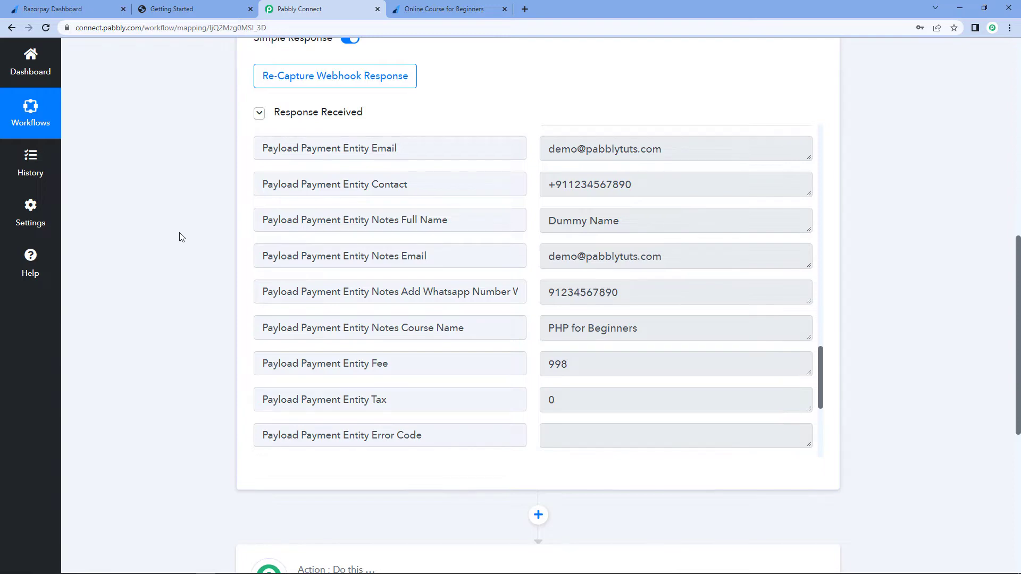
- Add Graphy as the workflow's action application
{"action": "scroll", "coordinate": [180, 234], "scroll_direction": "down", "scroll_amount": 7}
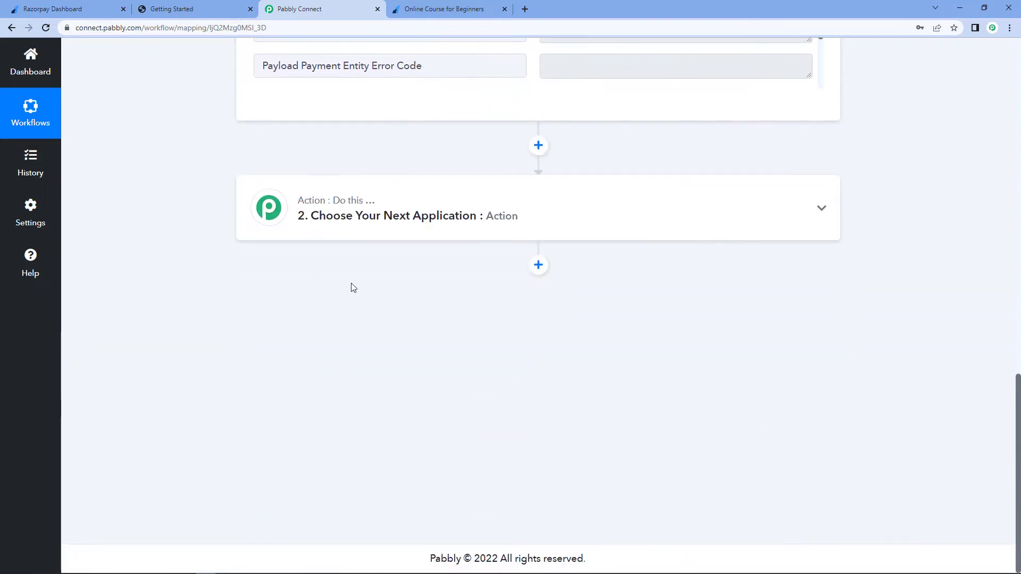
{"action": "left_click", "coordinate": [412, 217]}
{"action": "scroll", "coordinate": [217, 257], "scroll_direction": "up", "scroll_amount": 6}
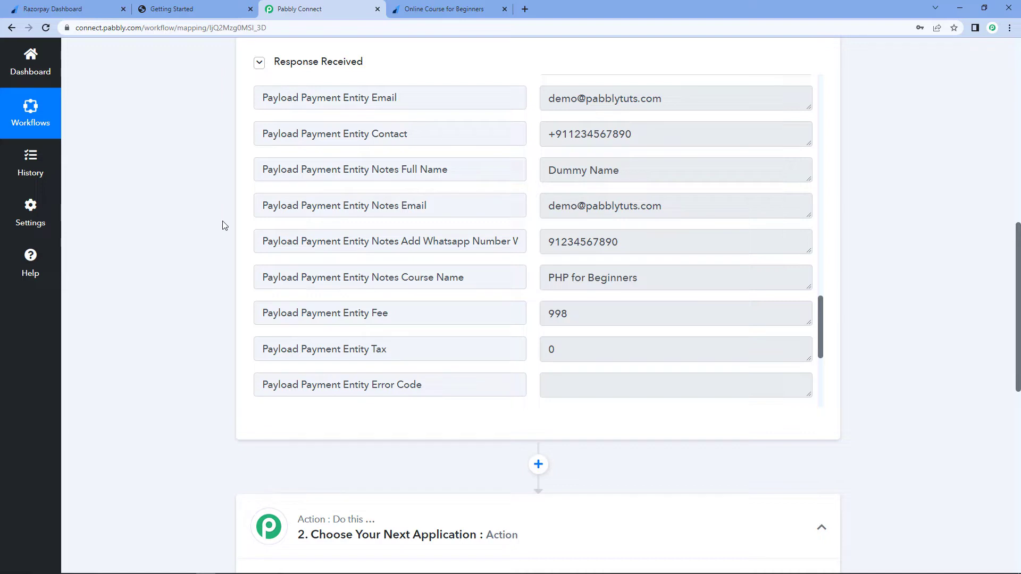
{"action": "scroll", "coordinate": [224, 226], "scroll_direction": "down", "scroll_amount": 7}
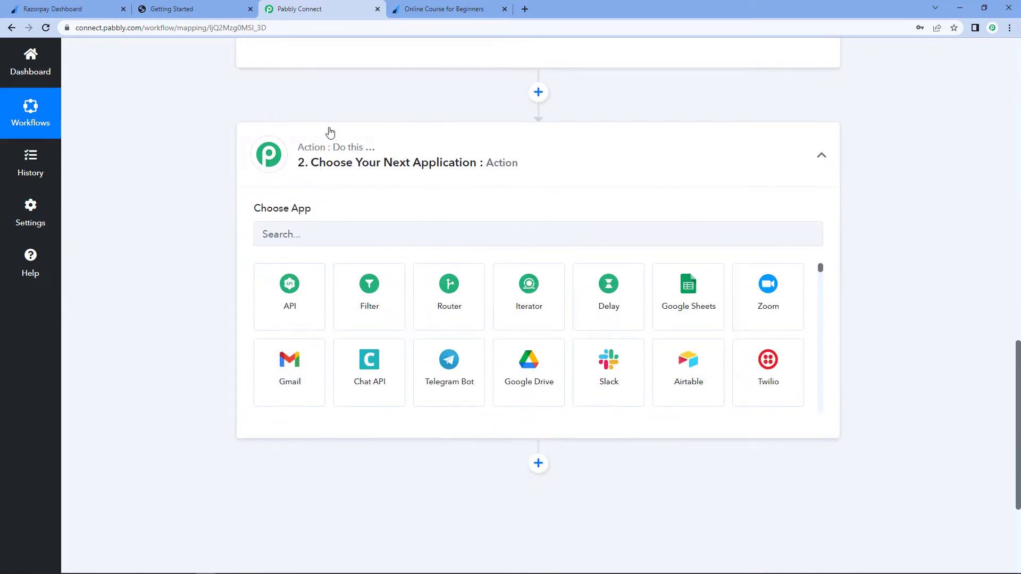
{"action": "left_click", "coordinate": [304, 237]}
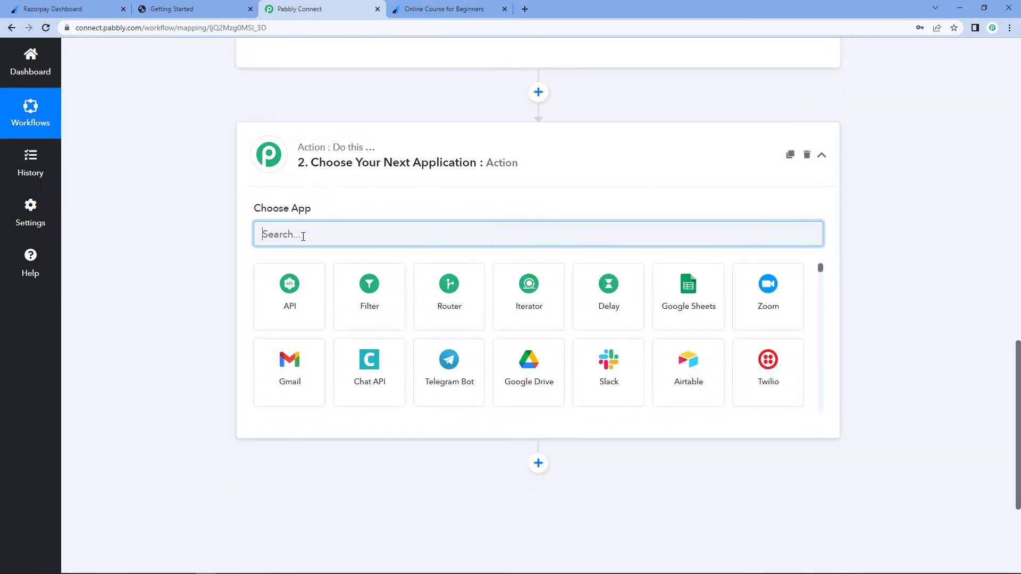
{"action": "type", "text": "Gr"}
{"action": "type", "text": "ph"}
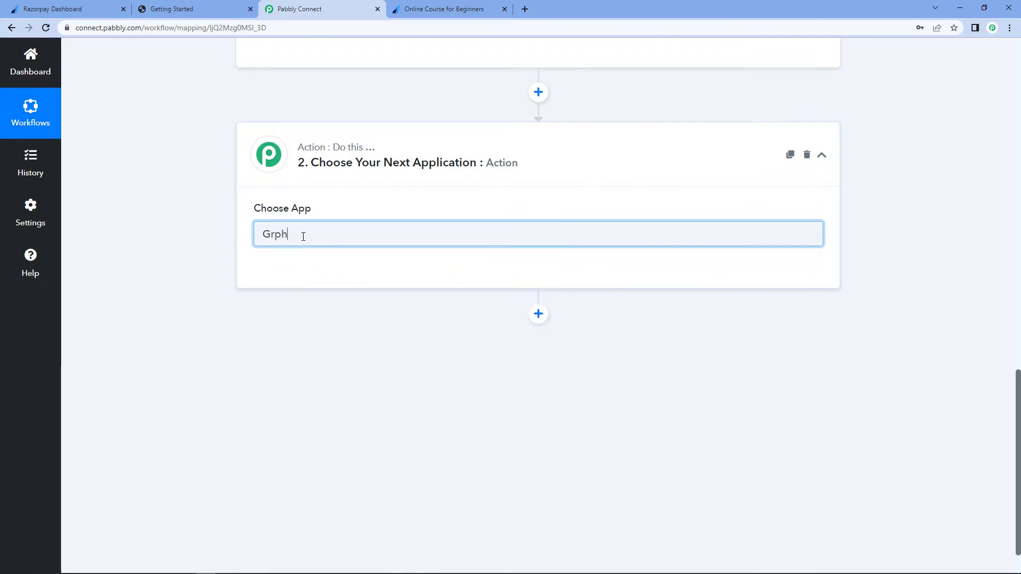
{"action": "key", "text": "BackSpace"}
{"action": "type", "text": "a"}
{"action": "left_click", "coordinate": [429, 293]}
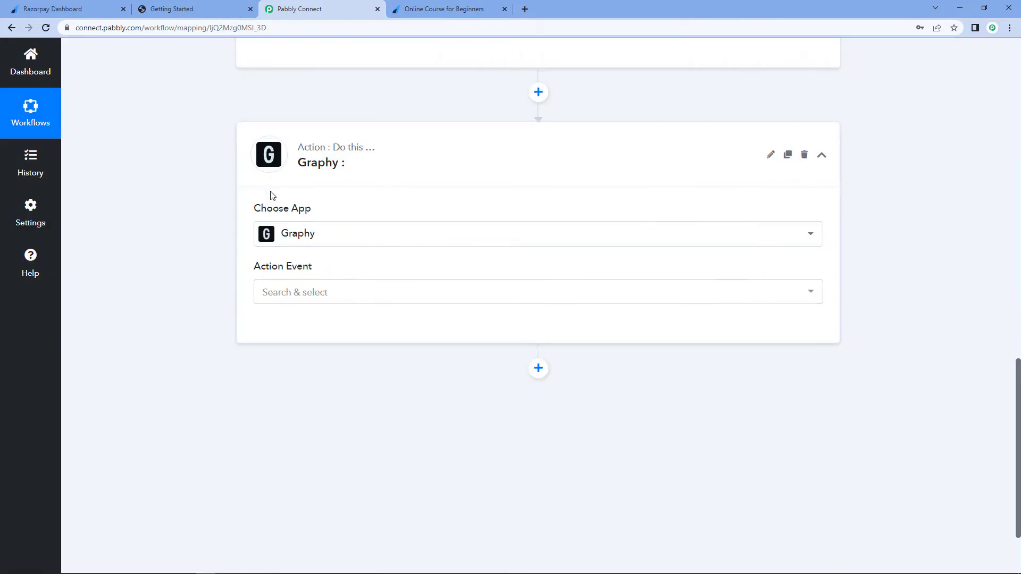
- Choose Create Learner as the Graphy action event and start adding a new connection
{"action": "left_click", "coordinate": [303, 293]}
{"action": "scroll", "coordinate": [180, 317], "scroll_direction": "down", "scroll_amount": 1}
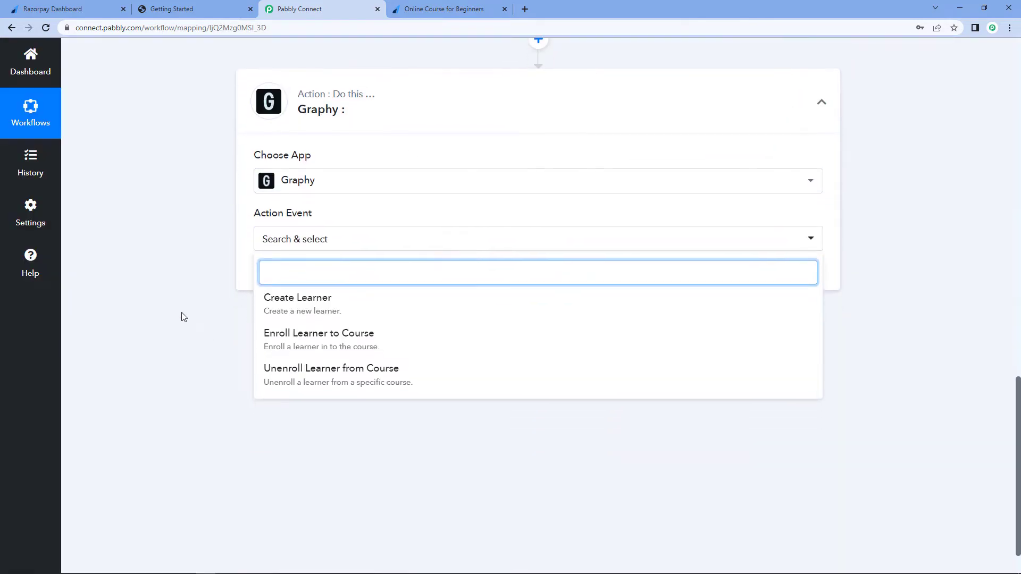
{"action": "left_click", "coordinate": [338, 309]}
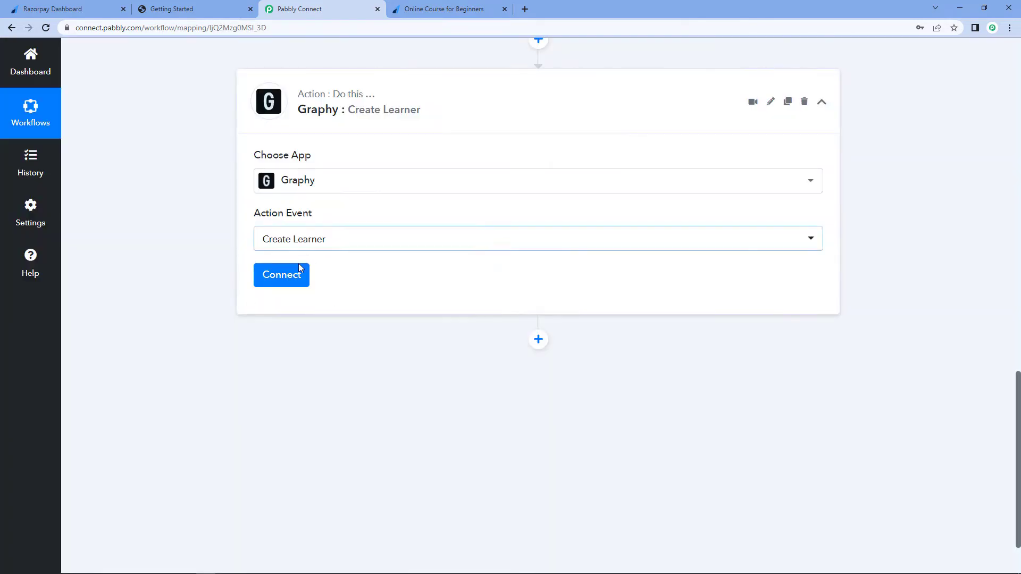
{"action": "left_click", "coordinate": [299, 276]}
{"action": "left_click", "coordinate": [472, 176]}
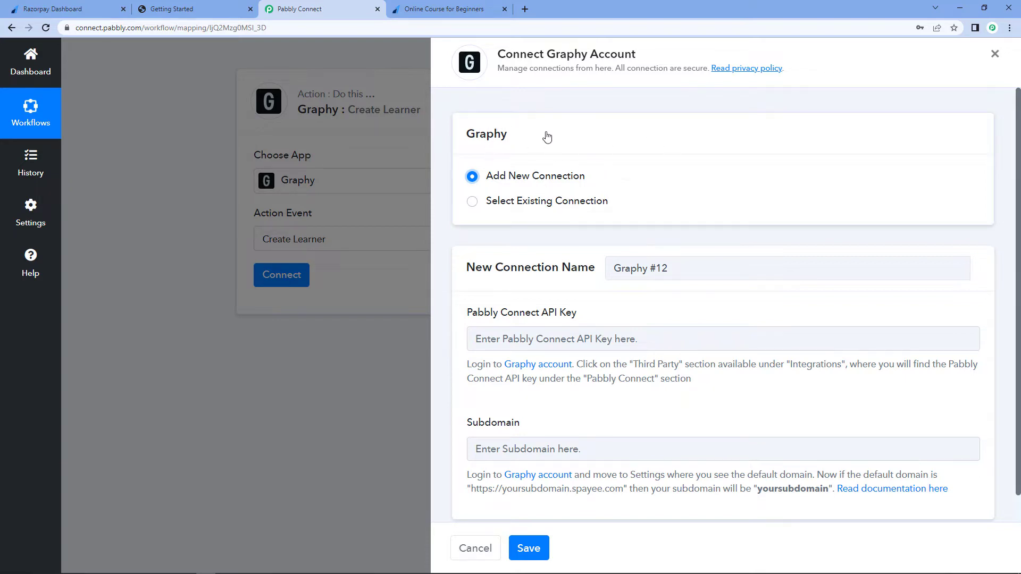
- Copy the Pabbly Connect API key from Graphy's Third Party integrations and paste it into the connection's API key field
{"action": "scroll", "coordinate": [537, 239], "scroll_direction": "down", "scroll_amount": 1}
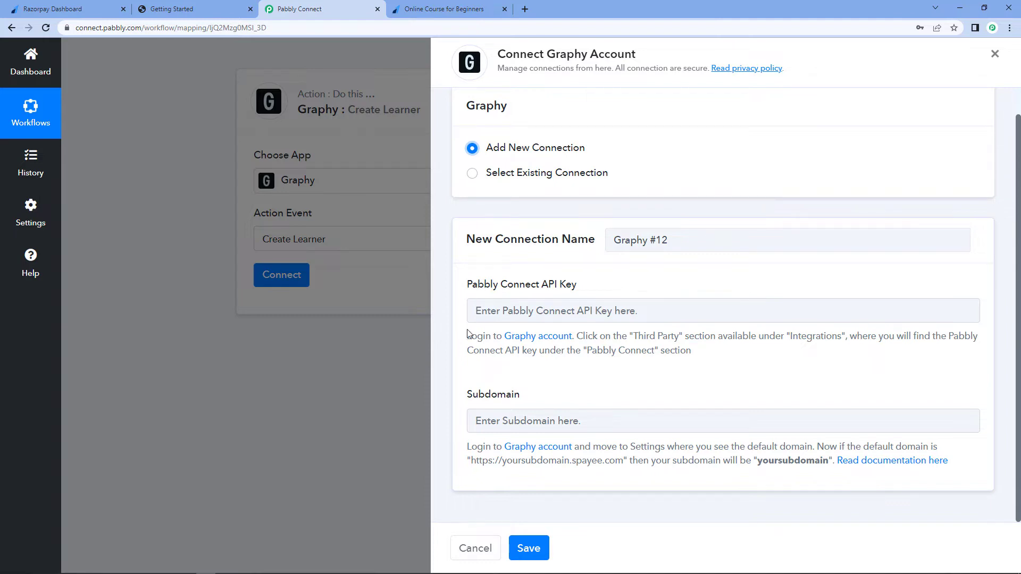
{"action": "left_click_drag", "start_coordinate": [469, 334], "coordinate": [695, 365]}
{"action": "left_click", "coordinate": [700, 360]}
{"action": "left_click", "coordinate": [202, 9]}
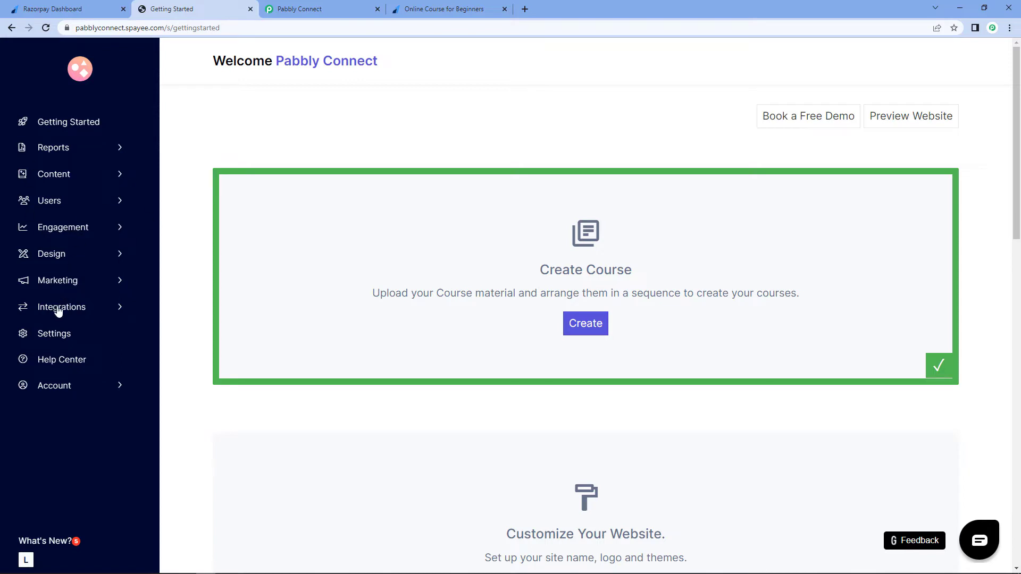
{"action": "left_click", "coordinate": [101, 308]}
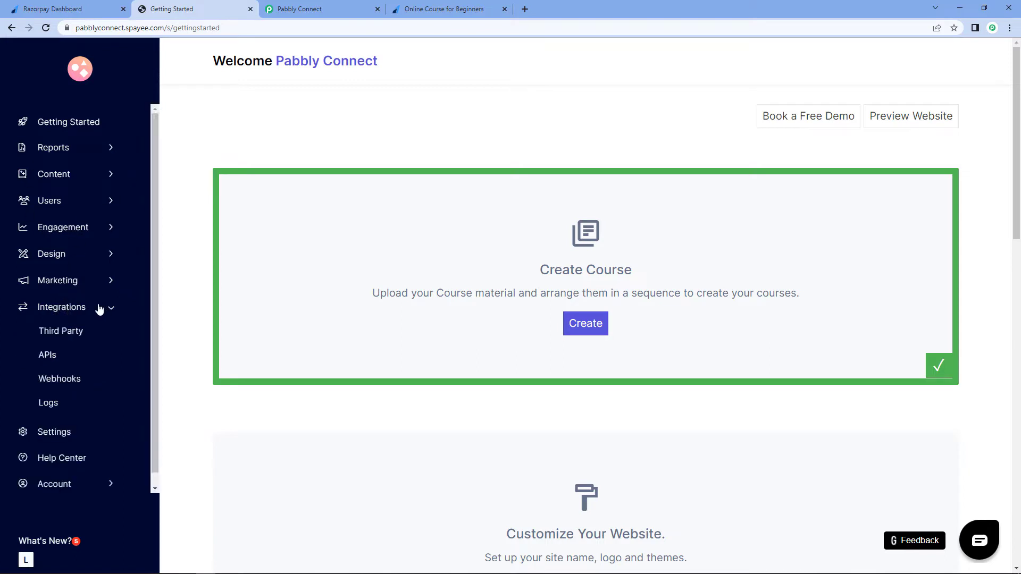
{"action": "left_click", "coordinate": [73, 334]}
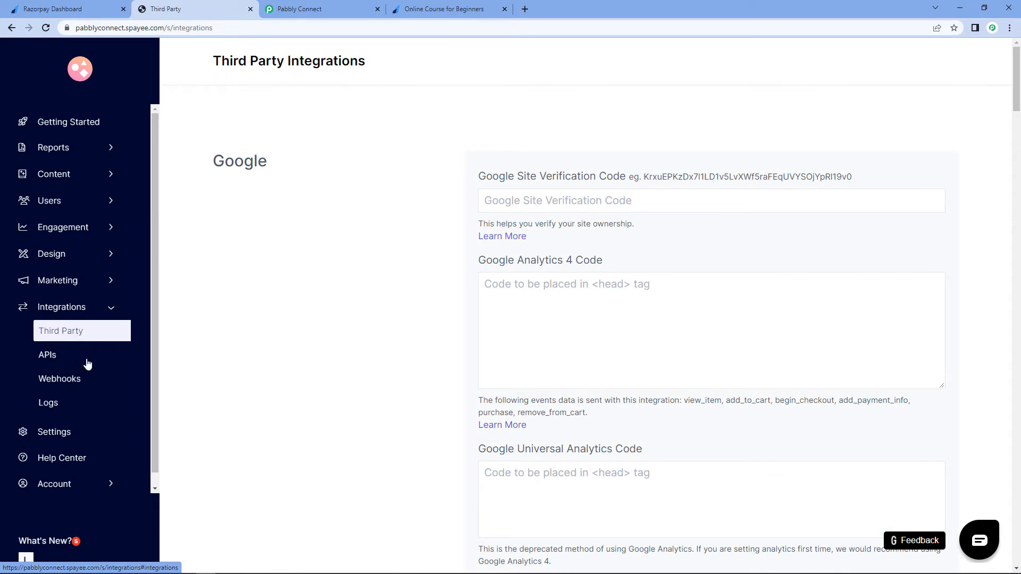
{"action": "scroll", "coordinate": [366, 248], "scroll_direction": "down", "scroll_amount": 15}
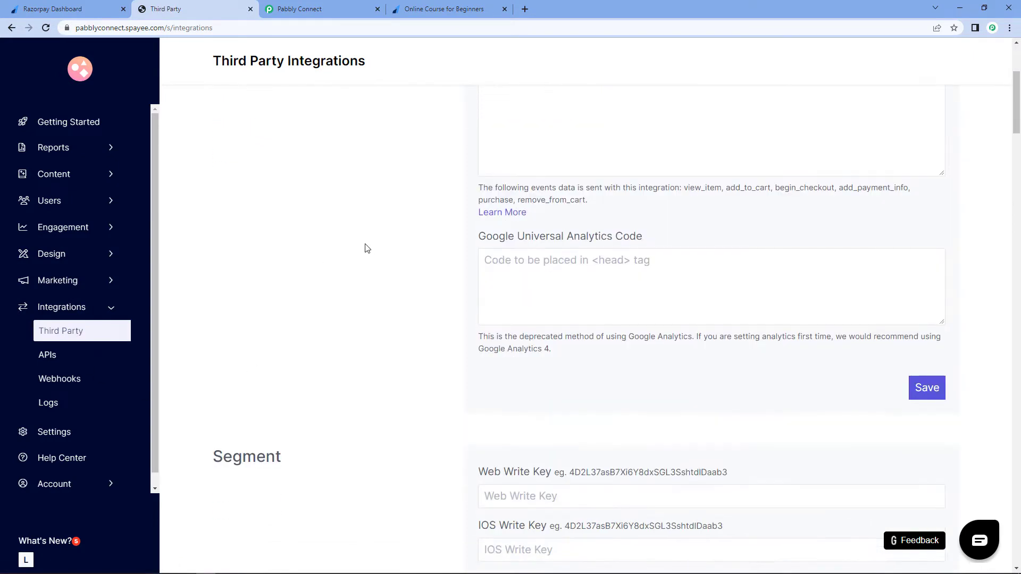
{"action": "scroll", "coordinate": [366, 249], "scroll_direction": "down", "scroll_amount": 10}
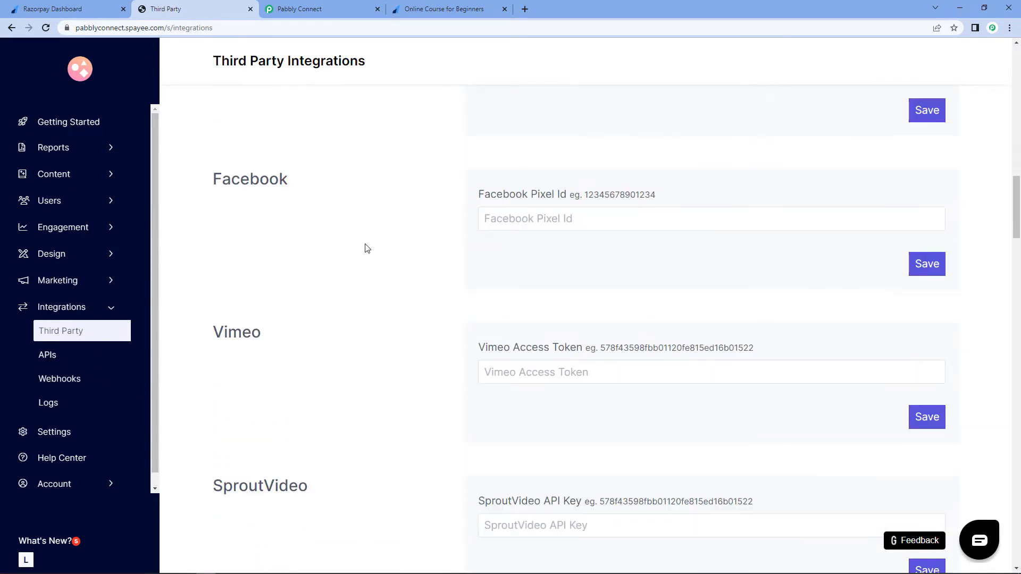
{"action": "scroll", "coordinate": [366, 248], "scroll_direction": "down", "scroll_amount": 2}
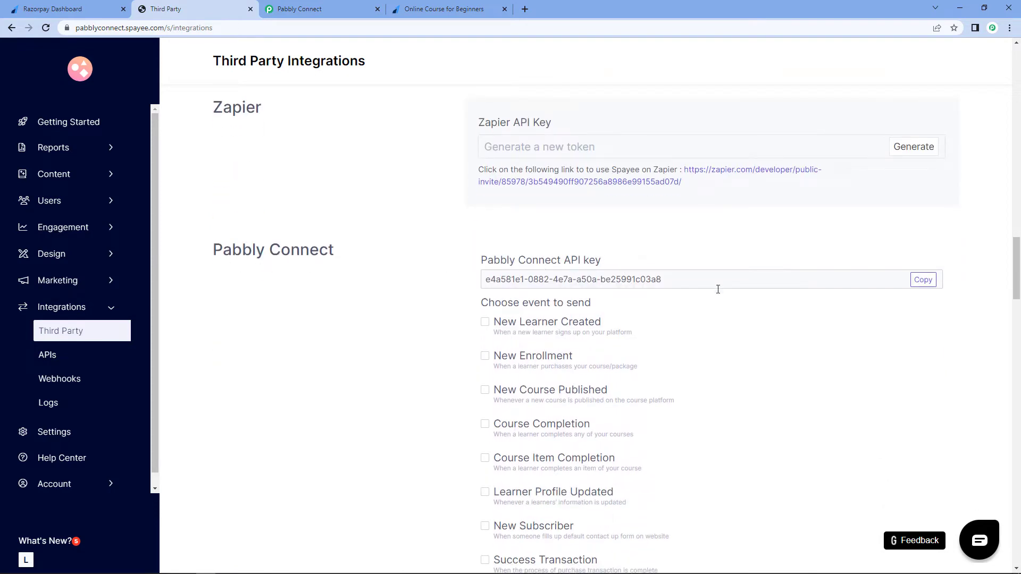
{"action": "left_click", "coordinate": [923, 280]}
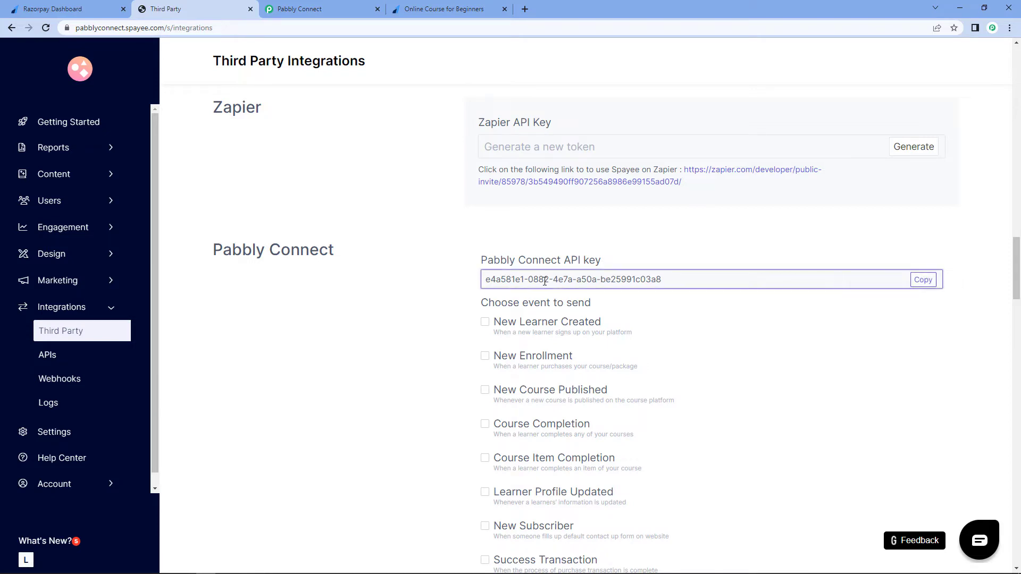
{"action": "left_click", "coordinate": [297, 8]}
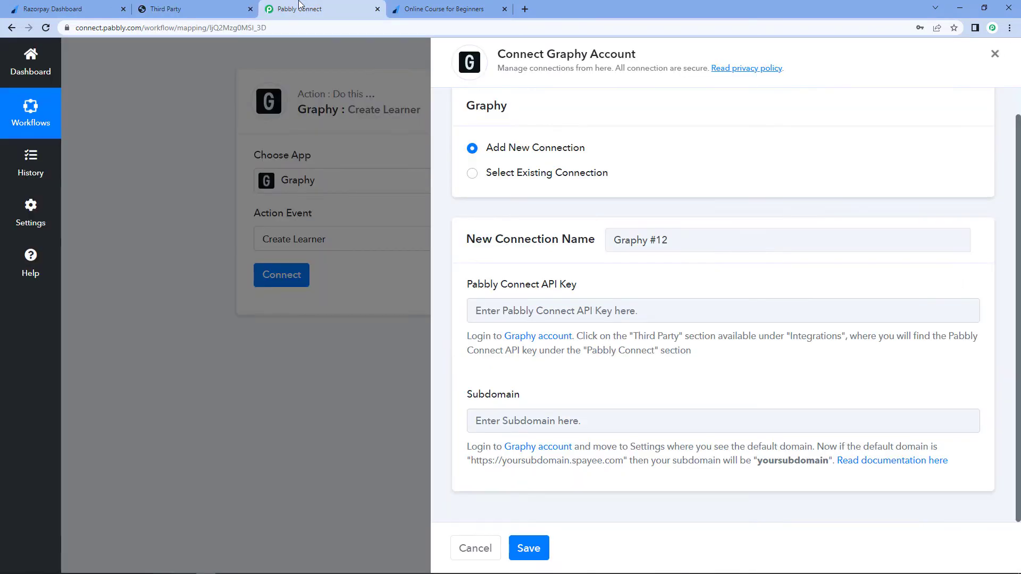
{"action": "right_click", "coordinate": [537, 312]}
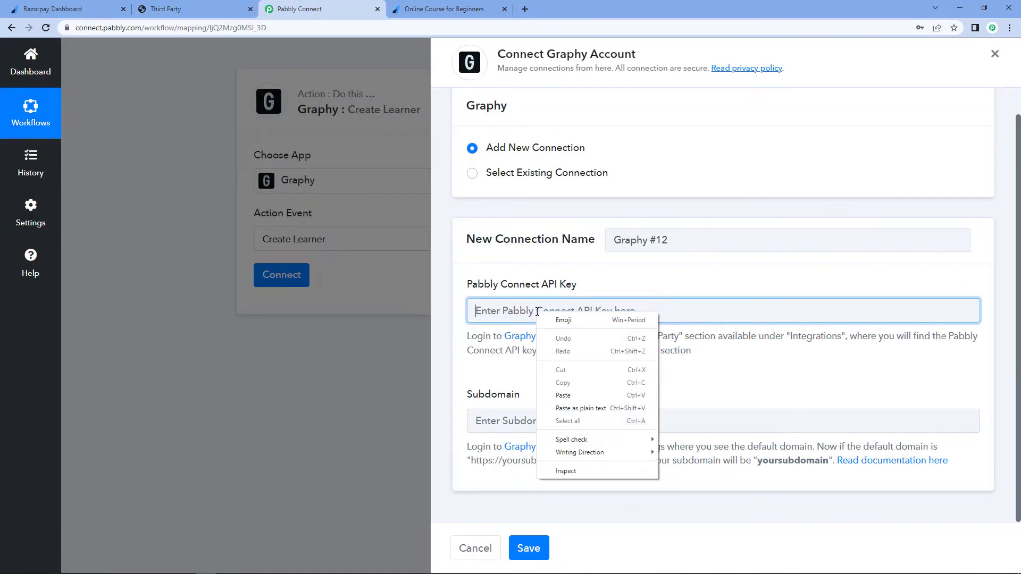
{"action": "left_click", "coordinate": [563, 395]}
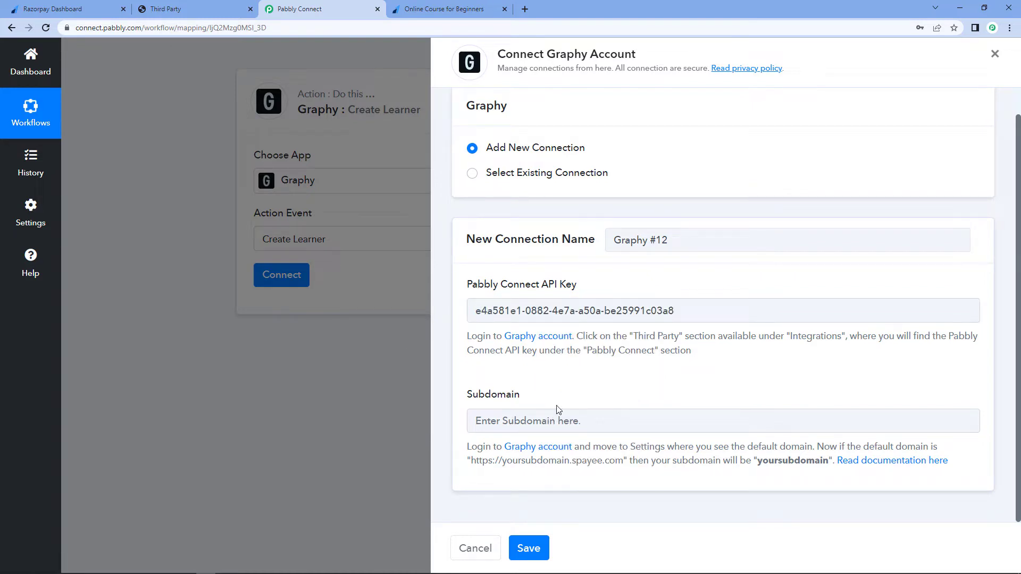
- Copy the subdomain pabblyconnect from the Graphy site address, enter it as the Subdomain, and save the connection
{"action": "left_click", "coordinate": [213, 6]}
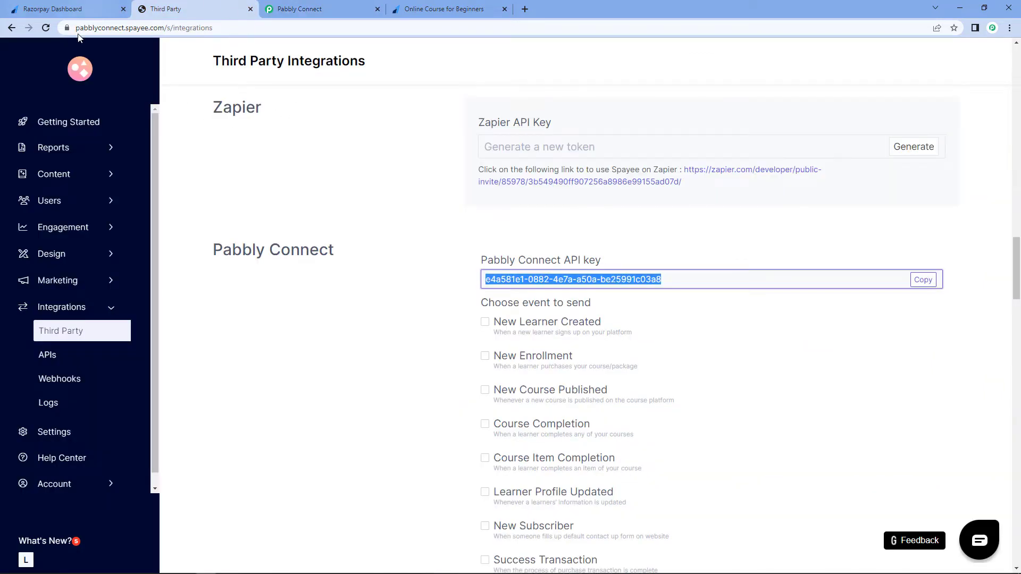
{"action": "left_click", "coordinate": [111, 28]}
{"action": "double_click", "coordinate": [120, 30]}
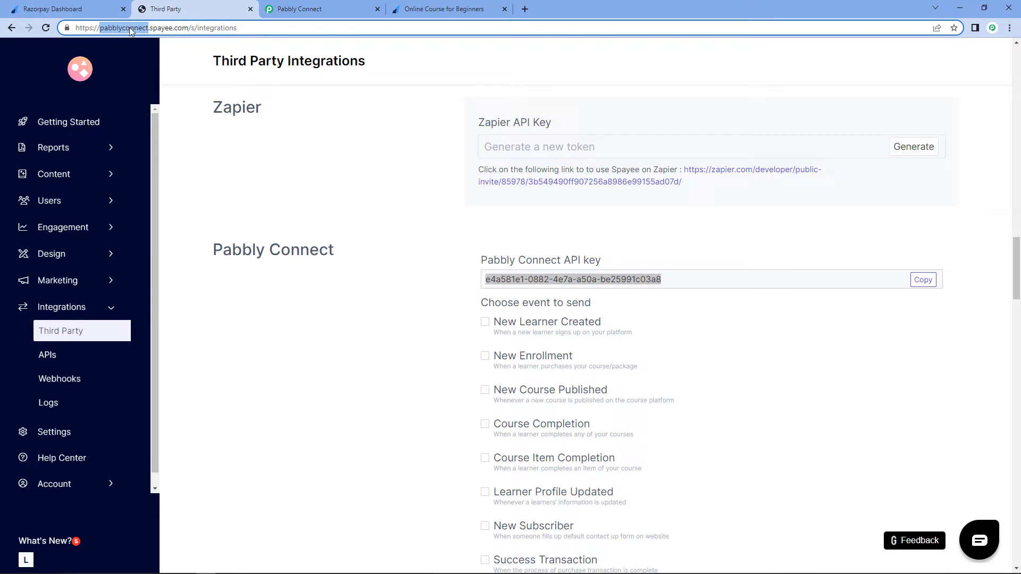
{"action": "right_click", "coordinate": [114, 33]}
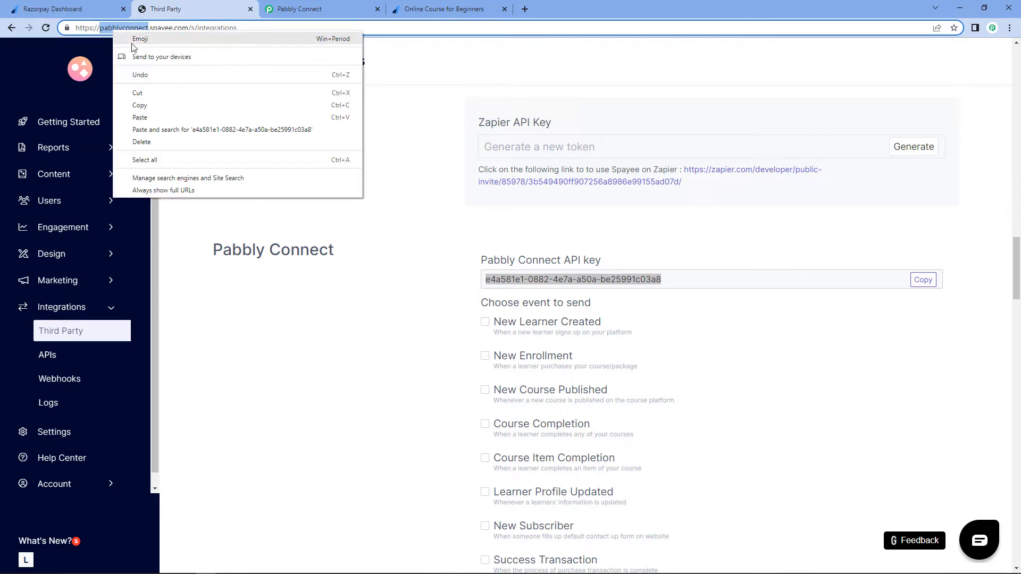
{"action": "left_click", "coordinate": [145, 107]}
{"action": "left_click", "coordinate": [283, 170]}
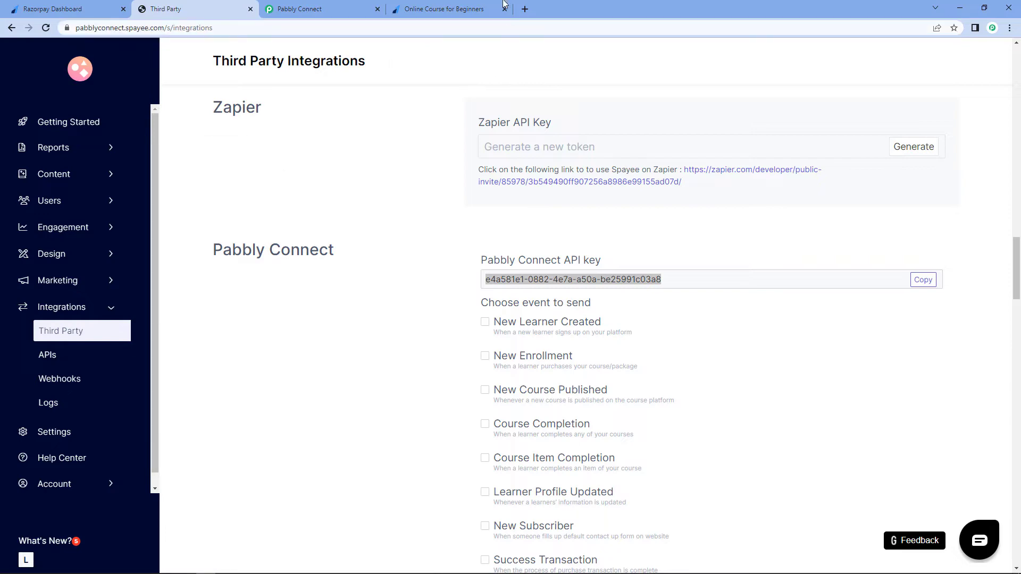
{"action": "left_click", "coordinate": [460, 8]}
{"action": "left_click", "coordinate": [218, 7]}
{"action": "left_click", "coordinate": [319, 9]}
{"action": "right_click", "coordinate": [537, 419]}
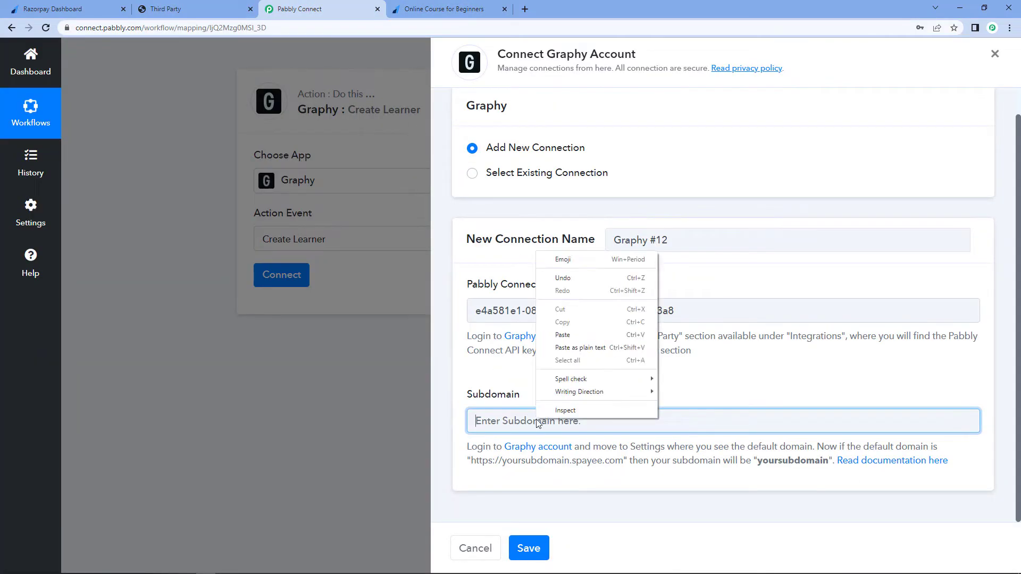
{"action": "left_click", "coordinate": [563, 335]}
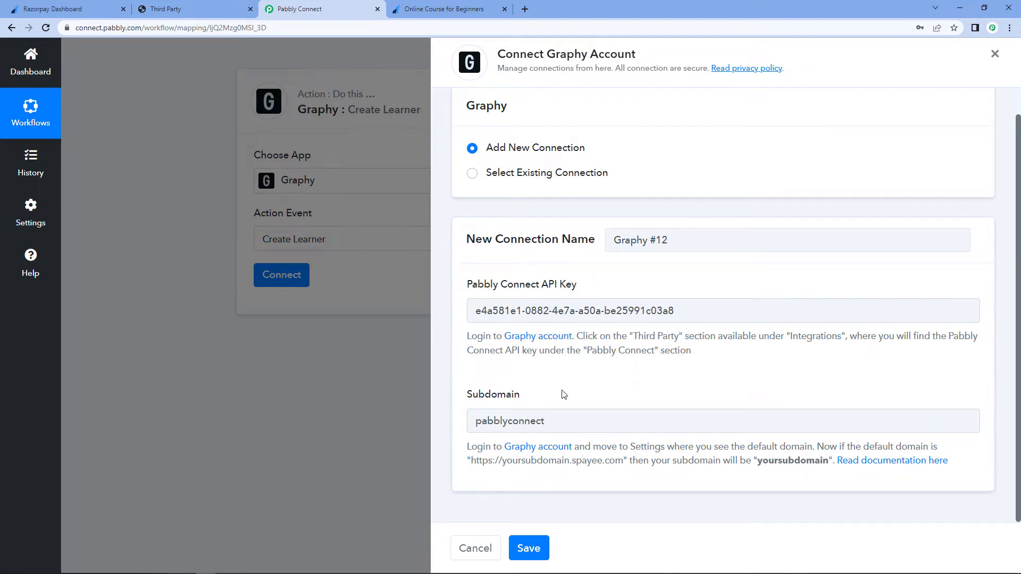
{"action": "left_click", "coordinate": [529, 548]}
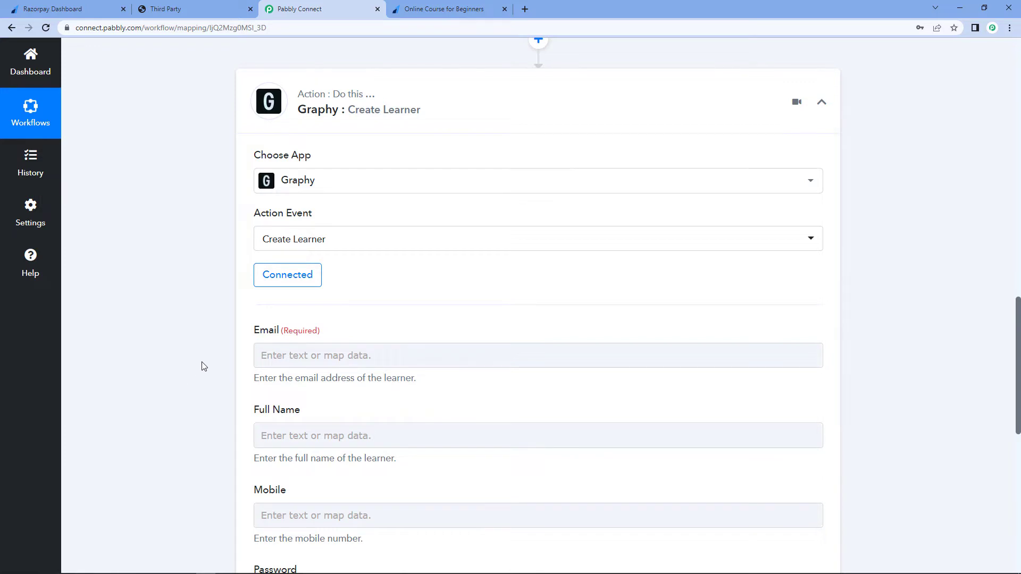
- Examine the Create Learner fields and the captured webhook values for full name, e-mail and WhatsApp number
{"action": "scroll", "coordinate": [201, 365], "scroll_direction": "down", "scroll_amount": 3}
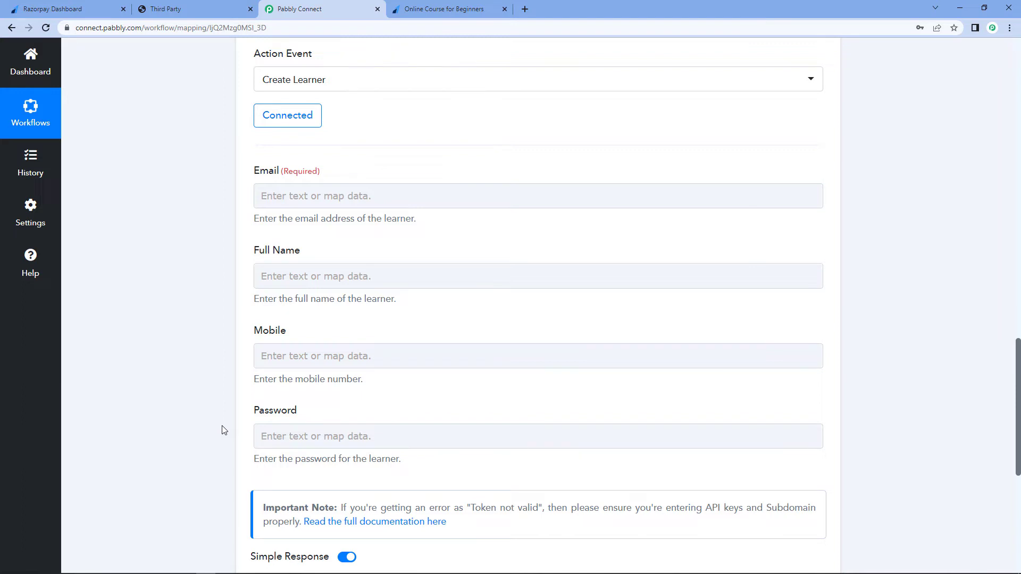
{"action": "scroll", "coordinate": [223, 345], "scroll_direction": "up", "scroll_amount": 10}
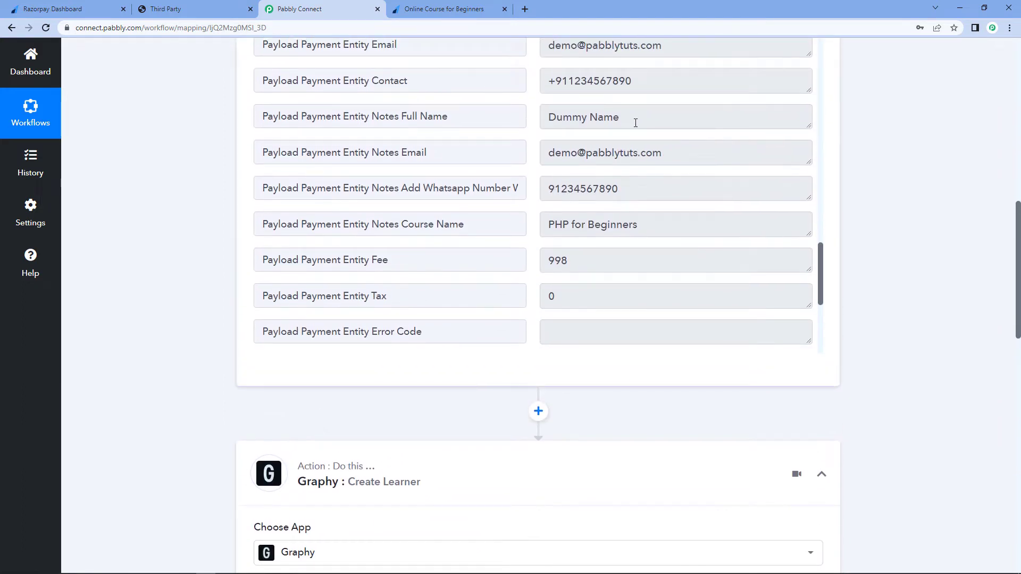
{"action": "triple_click", "coordinate": [650, 118]}
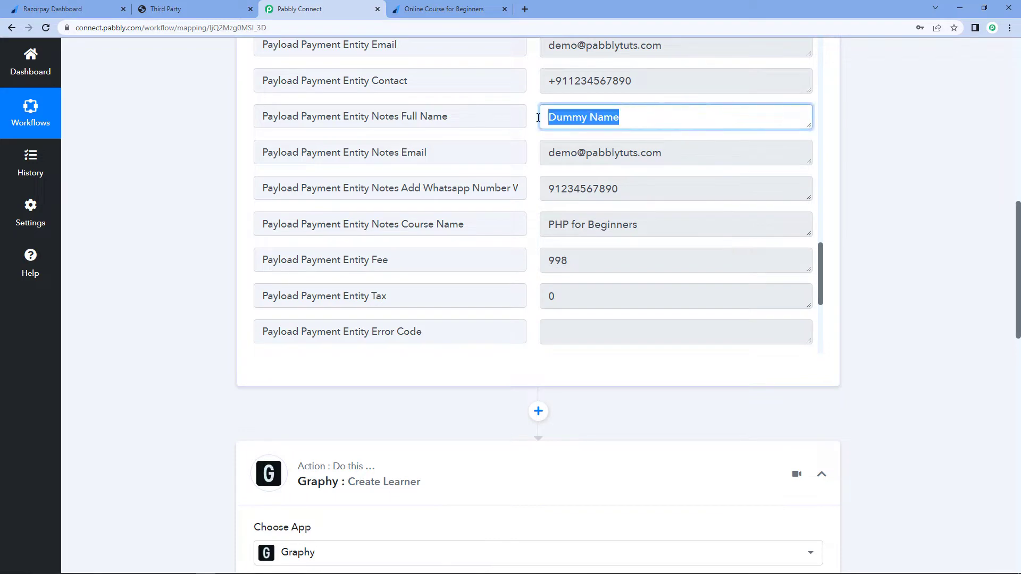
{"action": "triple_click", "coordinate": [695, 150]}
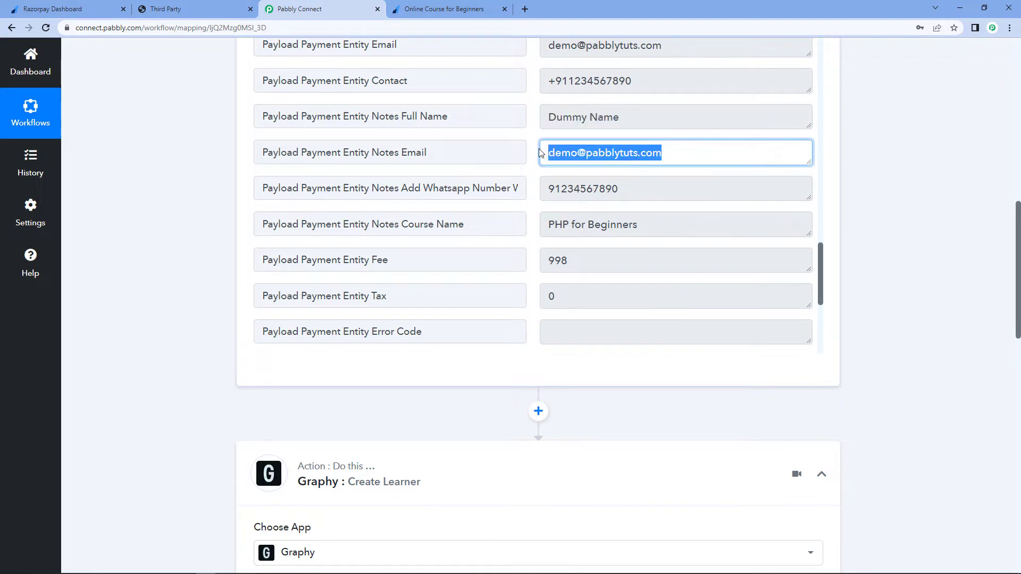
{"action": "triple_click", "coordinate": [646, 190]}
{"action": "left_click", "coordinate": [205, 193]}
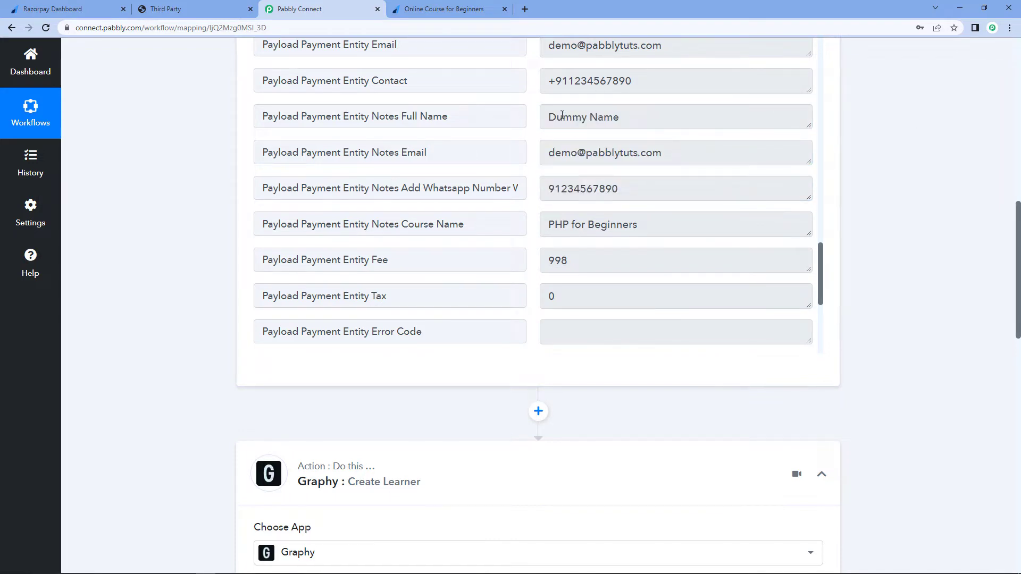
{"action": "triple_click", "coordinate": [632, 118]}
{"action": "triple_click", "coordinate": [712, 158]}
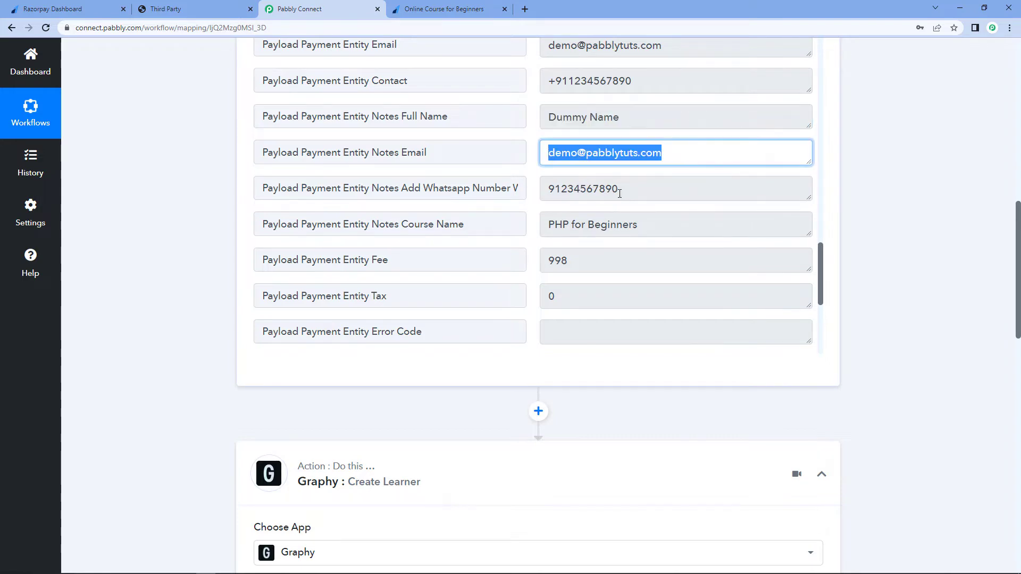
{"action": "triple_click", "coordinate": [668, 190]}
{"action": "left_click", "coordinate": [178, 193]}
{"action": "scroll", "coordinate": [178, 191], "scroll_direction": "down", "scroll_amount": 11}
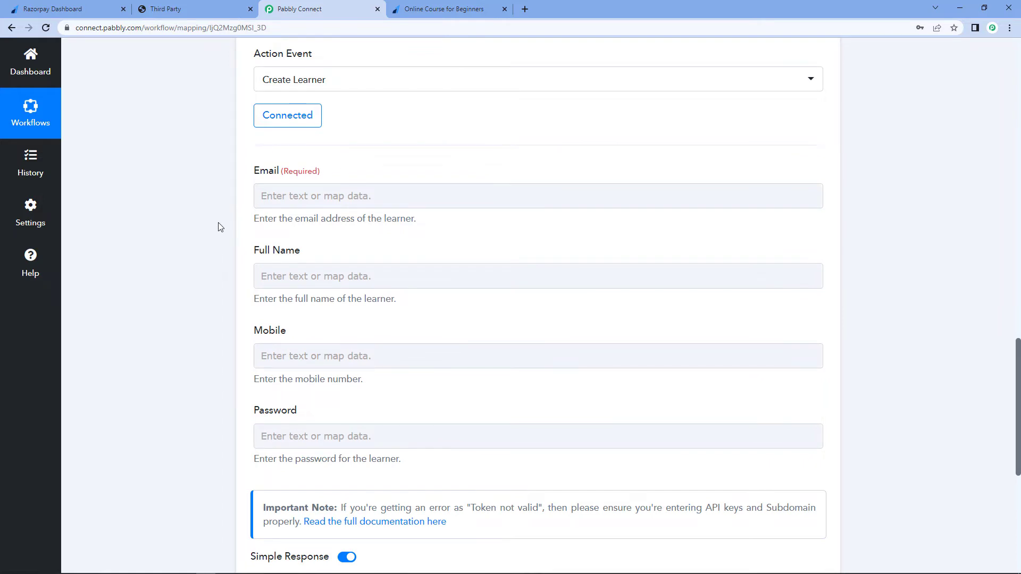
- Map the learner's Email field to the Razorpay Payload Payment Entity Email value
{"action": "left_click", "coordinate": [288, 194]}
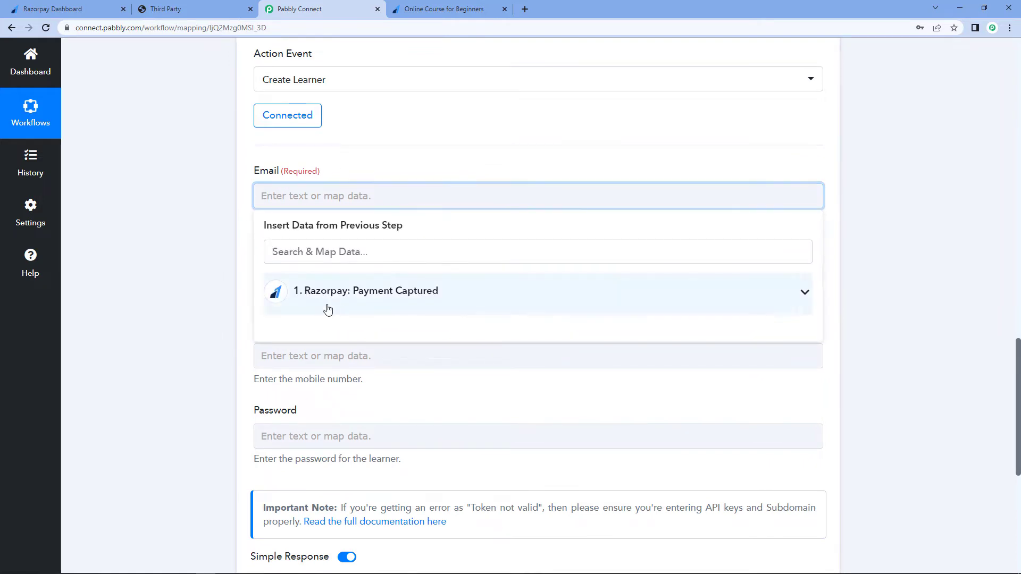
{"action": "left_click", "coordinate": [372, 304]}
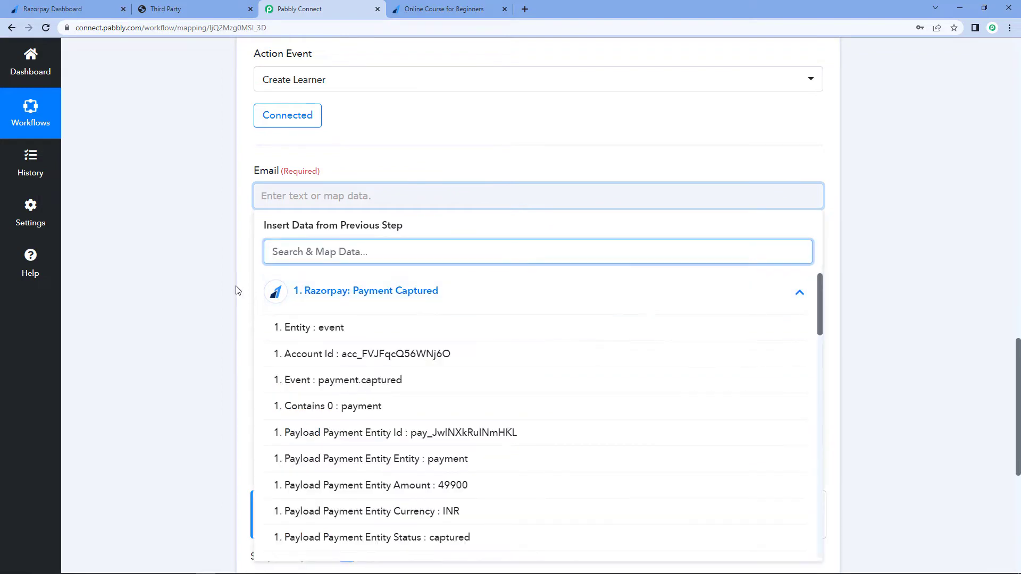
{"action": "scroll", "coordinate": [195, 271], "scroll_direction": "down", "scroll_amount": 1}
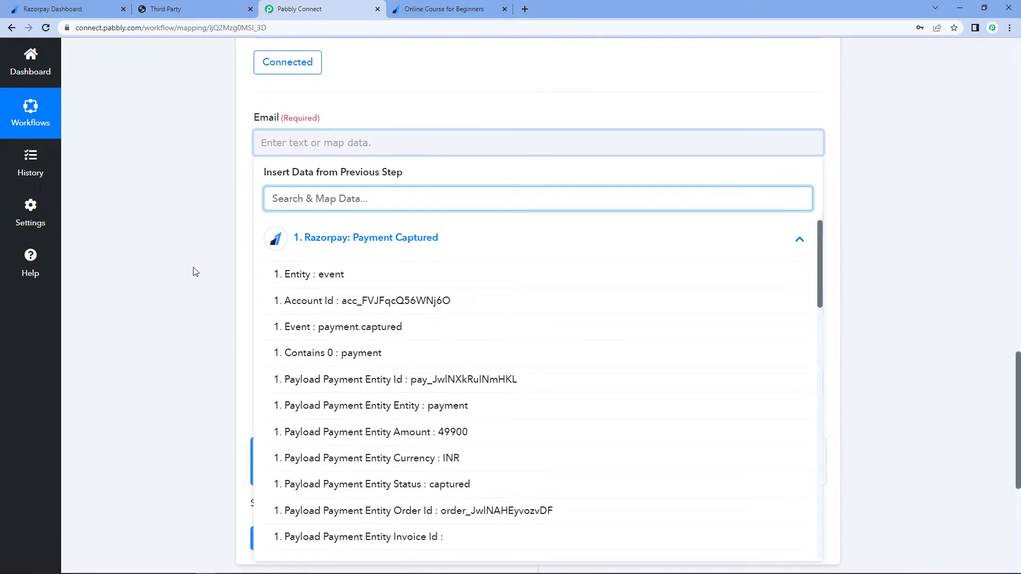
{"action": "scroll", "coordinate": [195, 272], "scroll_direction": "down", "scroll_amount": 3}
{"action": "scroll", "coordinate": [335, 243], "scroll_direction": "down", "scroll_amount": 3}
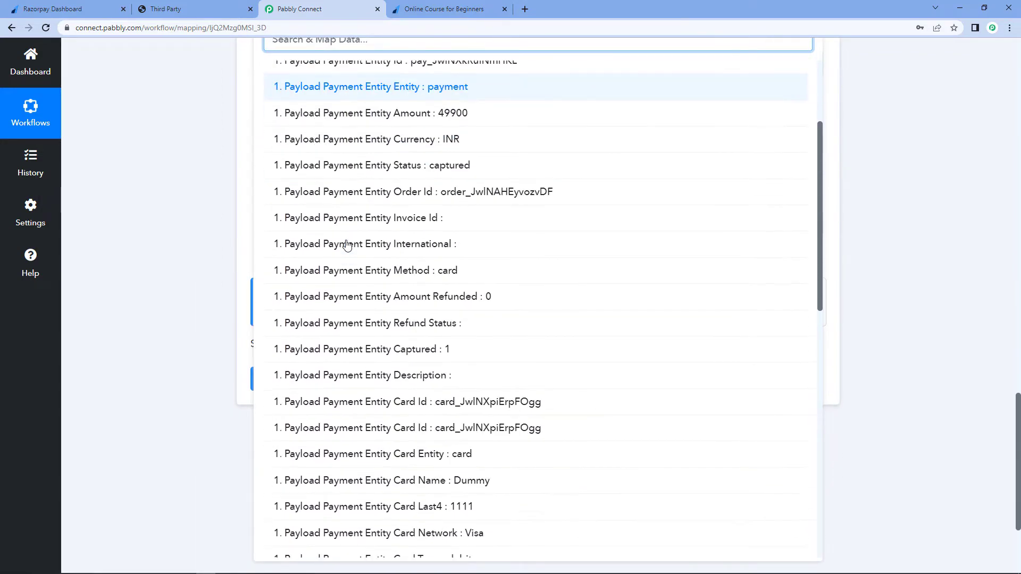
{"action": "scroll", "coordinate": [390, 235], "scroll_direction": "down", "scroll_amount": 8}
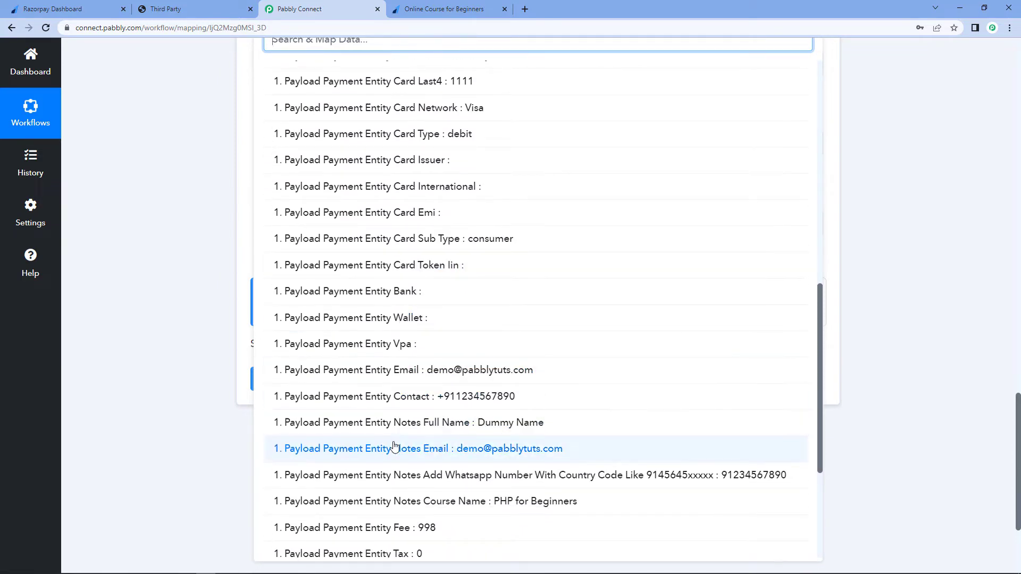
{"action": "left_click", "coordinate": [385, 370]}
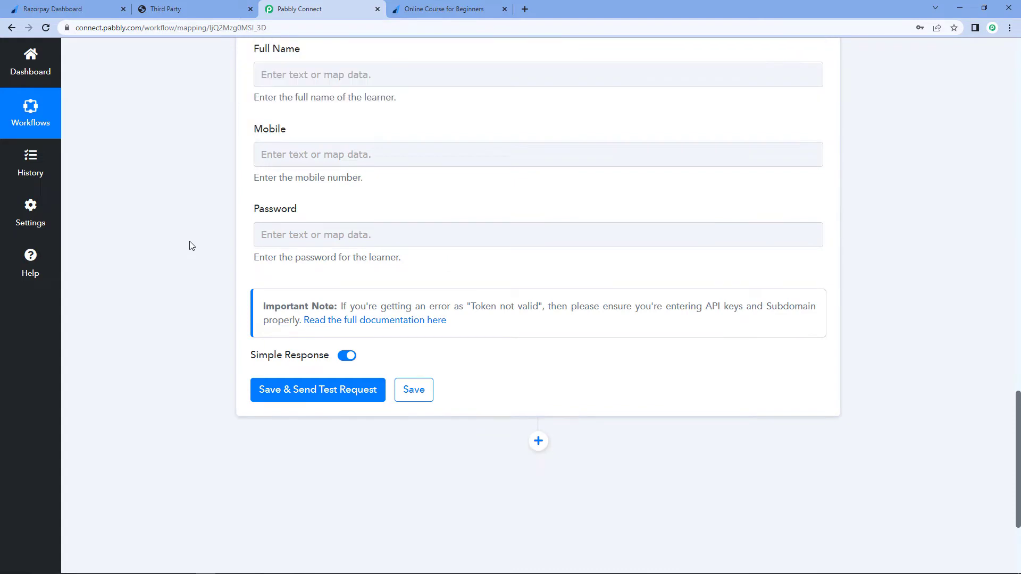
- Map the Full Name field to the Razorpay Payload Payment Entity Notes Full Name value
{"action": "scroll", "coordinate": [188, 255], "scroll_direction": "up", "scroll_amount": 3}
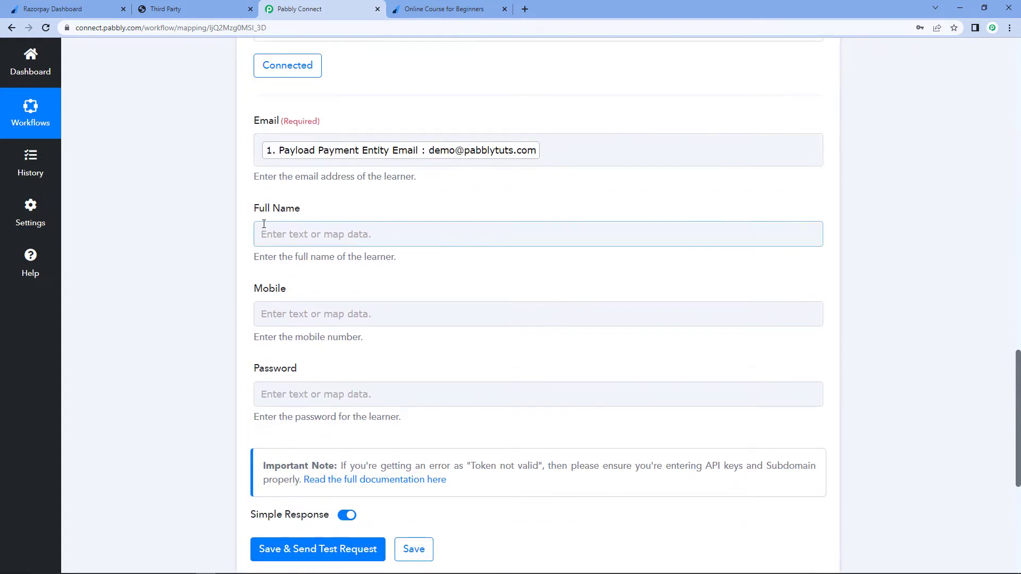
{"action": "left_click", "coordinate": [295, 234]}
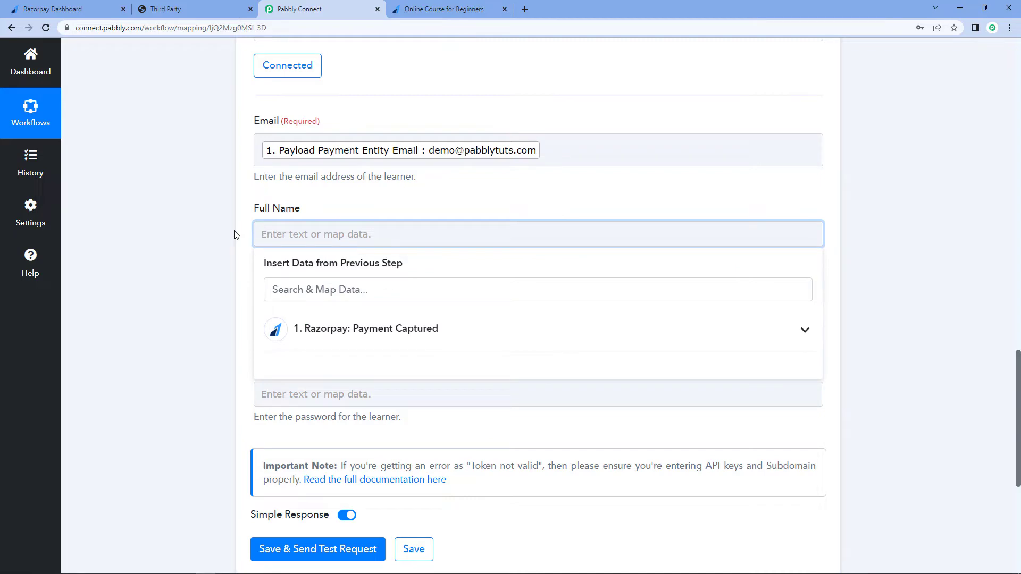
{"action": "scroll", "coordinate": [237, 235], "scroll_direction": "down", "scroll_amount": 1}
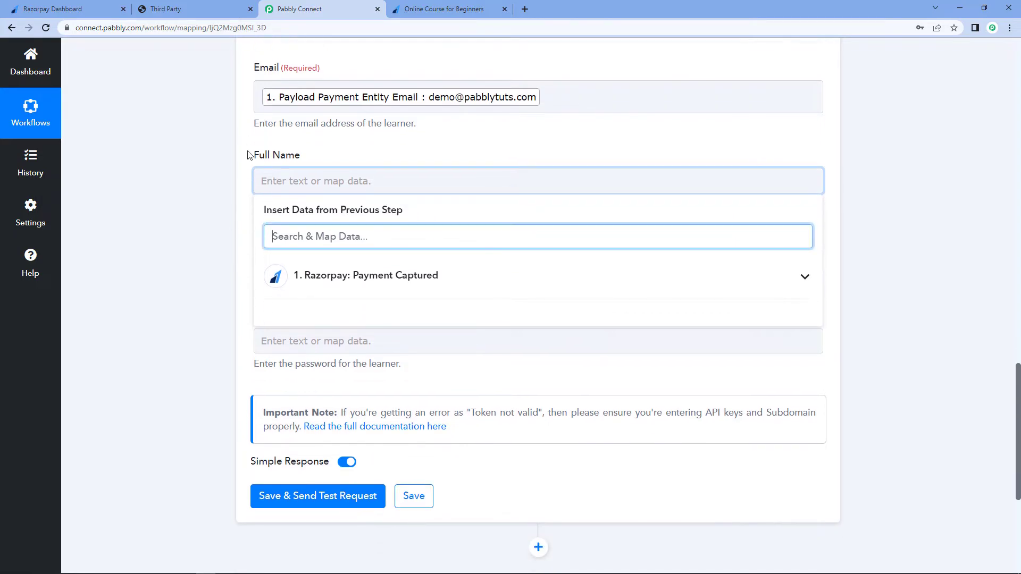
{"action": "left_click", "coordinate": [342, 280]}
{"action": "scroll", "coordinate": [212, 274], "scroll_direction": "down", "scroll_amount": 3}
{"action": "scroll", "coordinate": [401, 285], "scroll_direction": "down", "scroll_amount": 4}
{"action": "scroll", "coordinate": [401, 284], "scroll_direction": "down", "scroll_amount": 10}
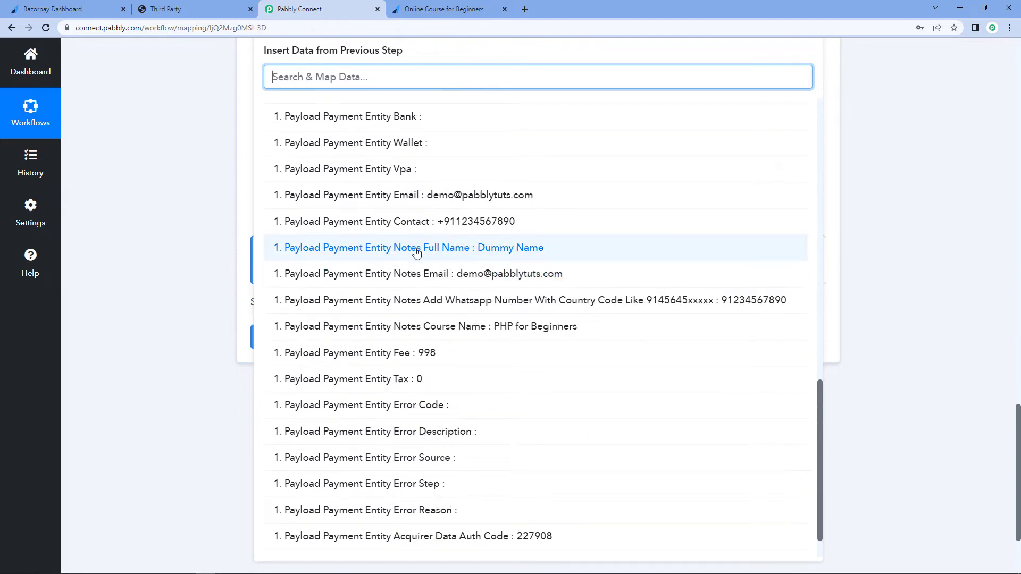
{"action": "left_click", "coordinate": [430, 250]}
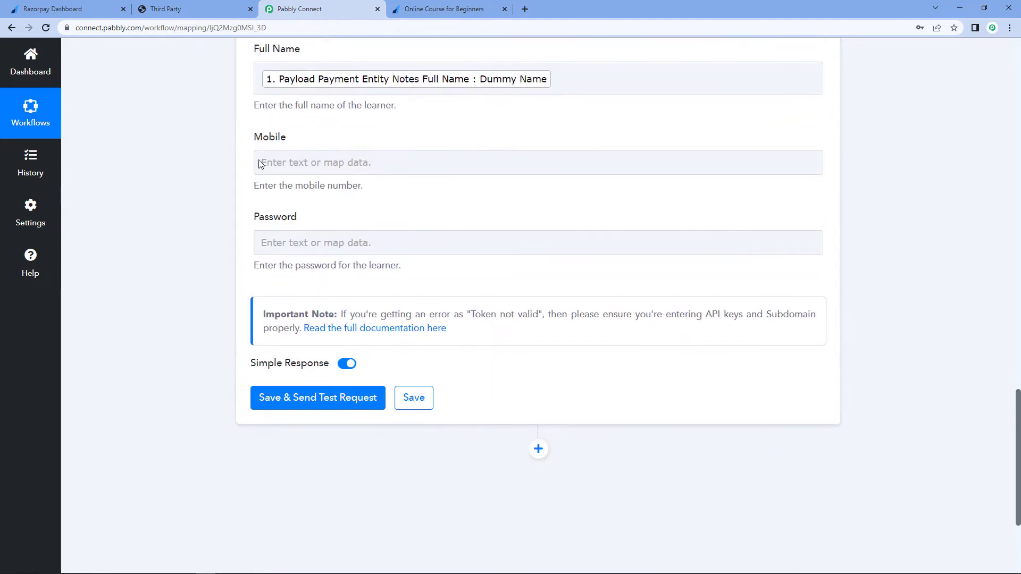
- Map the Mobile field to the Razorpay Payload Payment Entity Contact value
{"action": "scroll", "coordinate": [319, 175], "scroll_direction": "up", "scroll_amount": 1}
{"action": "left_click", "coordinate": [298, 215]}
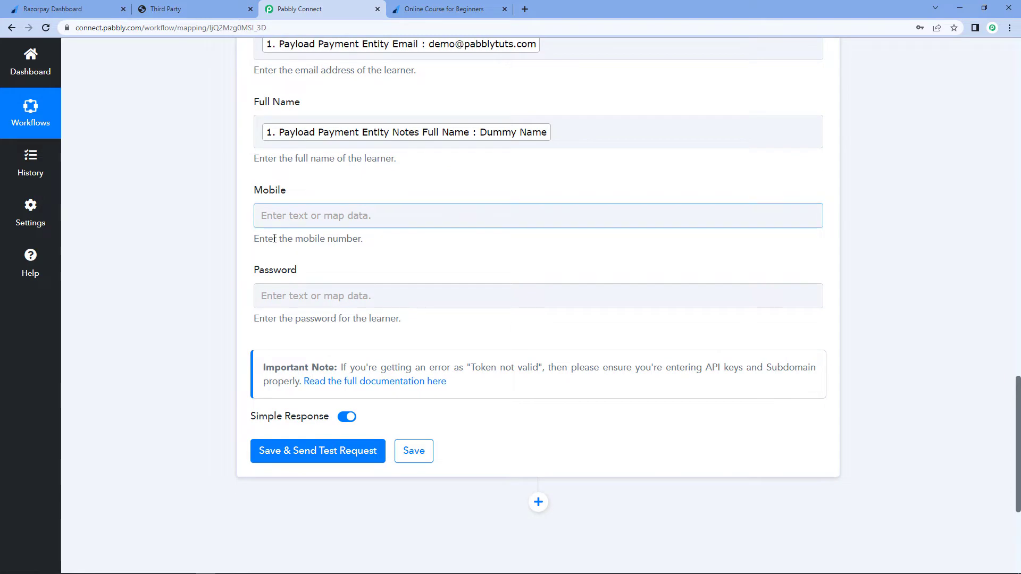
{"action": "left_click", "coordinate": [289, 216]}
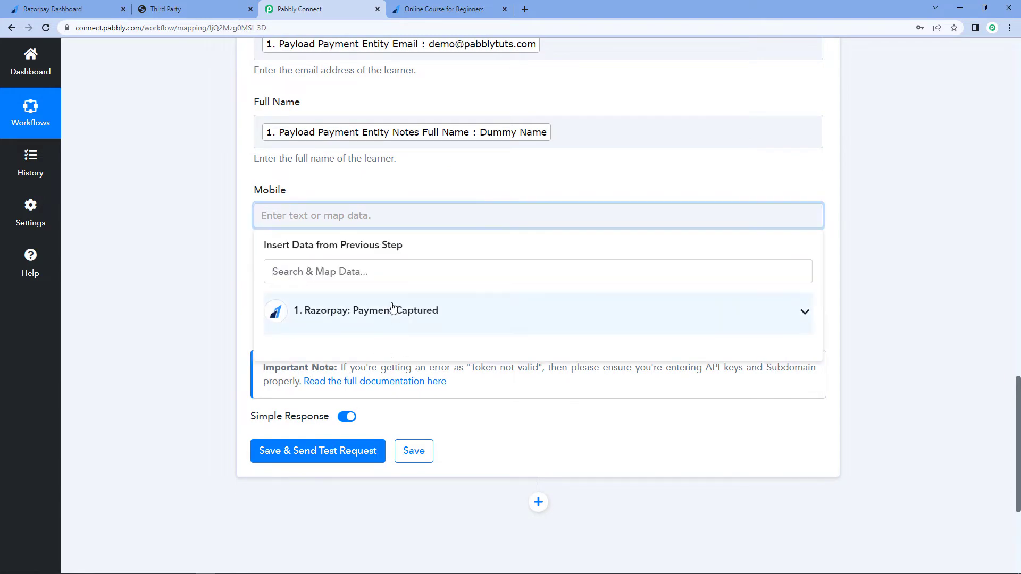
{"action": "left_click", "coordinate": [392, 310]}
{"action": "scroll", "coordinate": [356, 329], "scroll_direction": "down", "scroll_amount": 14}
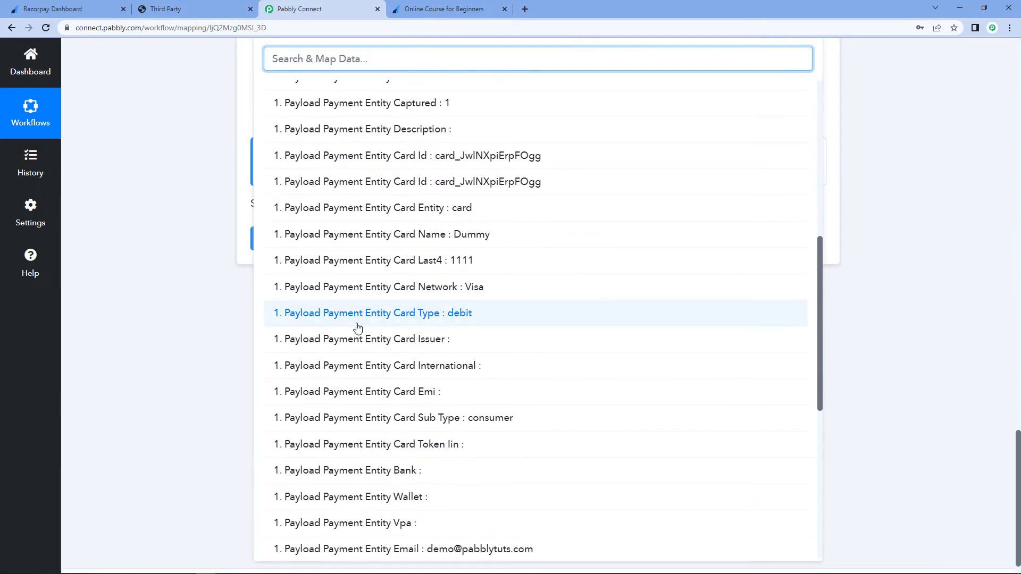
{"action": "scroll", "coordinate": [357, 328], "scroll_direction": "down", "scroll_amount": 2}
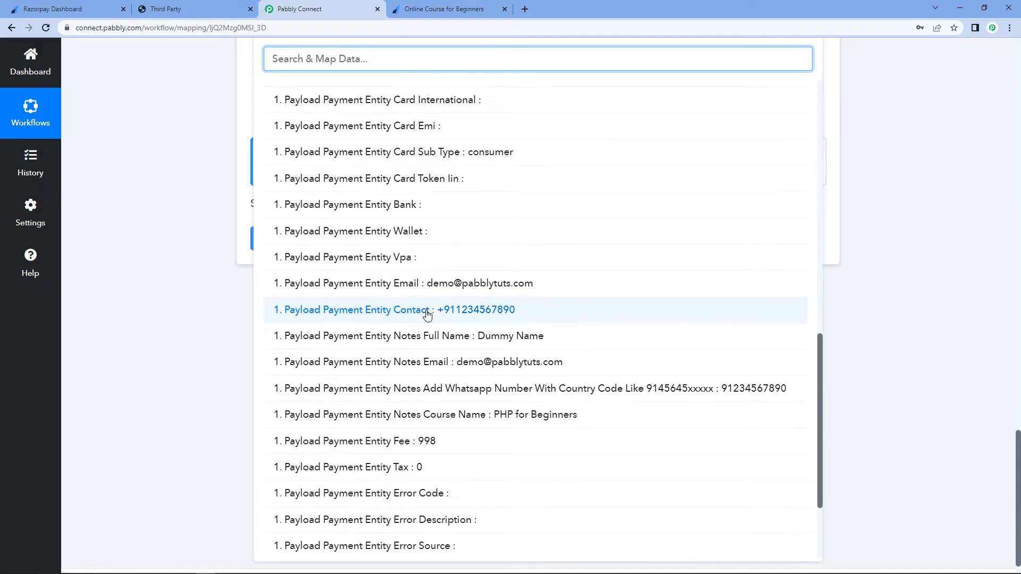
{"action": "left_click", "coordinate": [426, 311]}
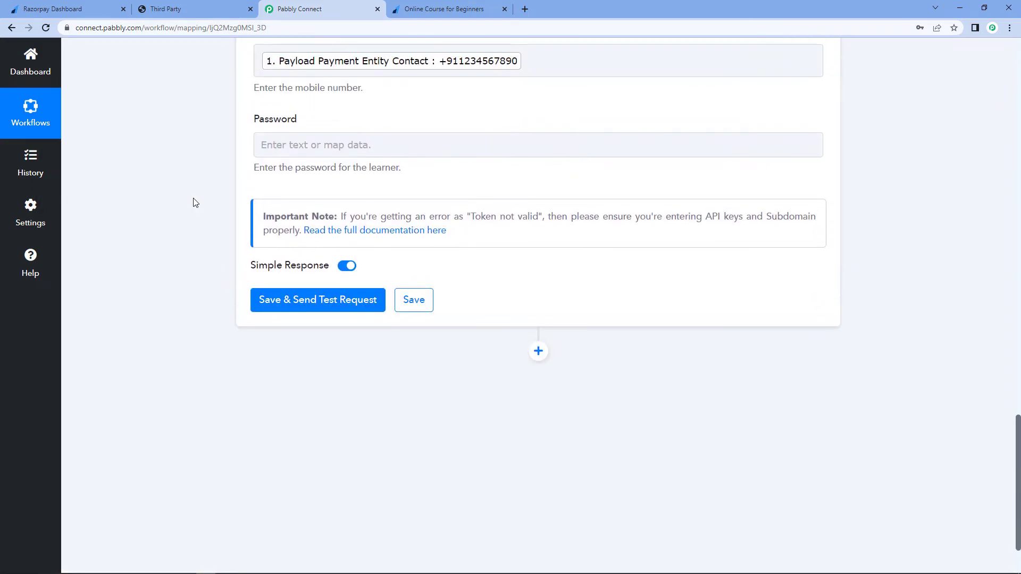
- Save and send a test request for the Create Learner action, then review the returned email, name and mobile values
{"action": "scroll", "coordinate": [191, 206], "scroll_direction": "up", "scroll_amount": 1}
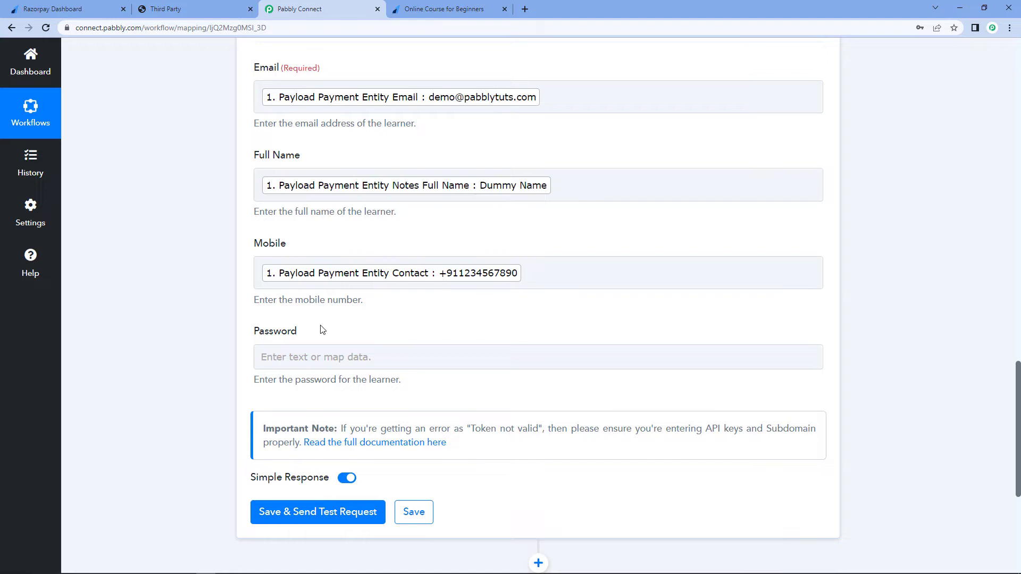
{"action": "scroll", "coordinate": [322, 330], "scroll_direction": "down", "scroll_amount": 1}
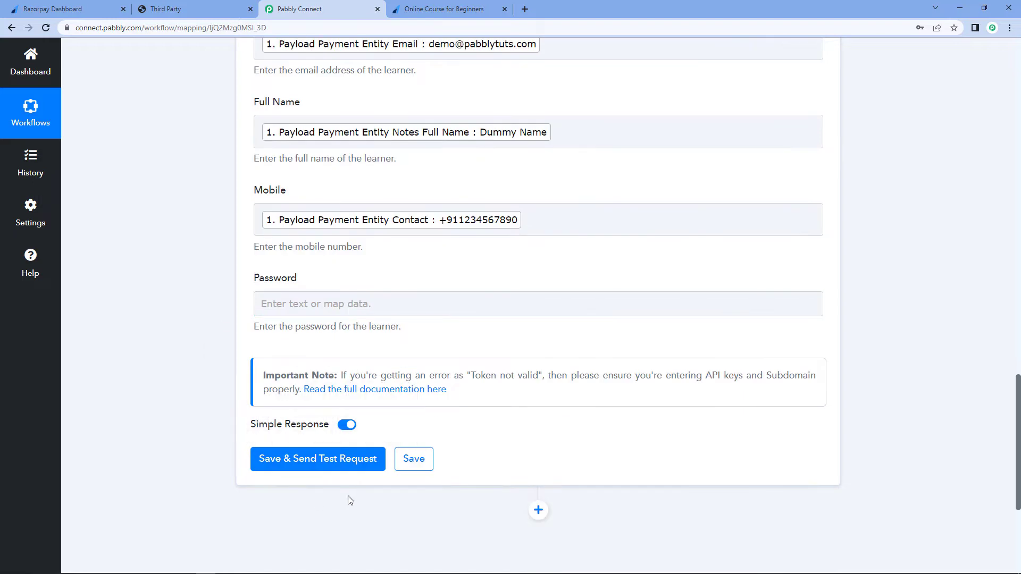
{"action": "left_click", "coordinate": [330, 470]}
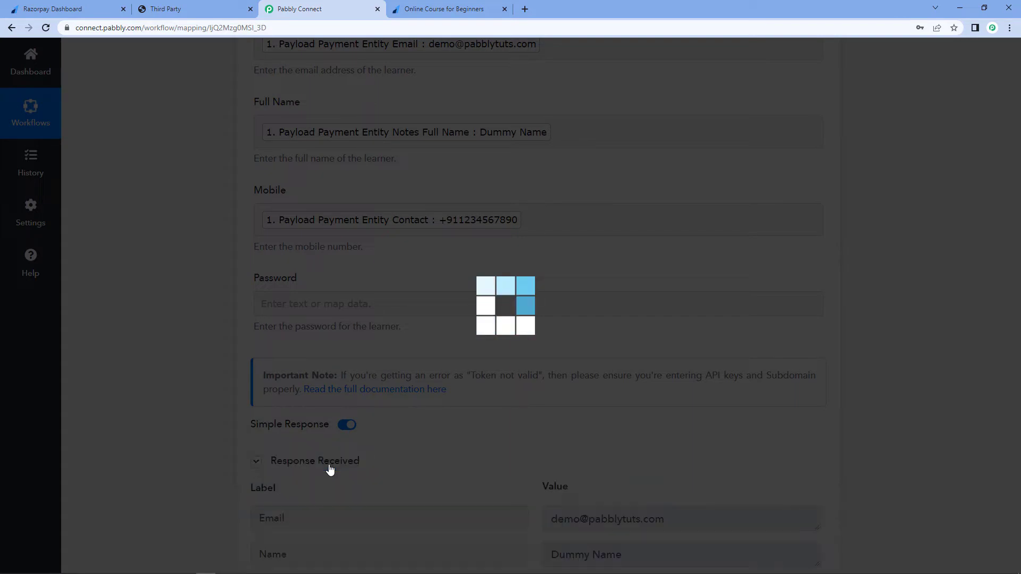
{"action": "scroll", "coordinate": [367, 404], "scroll_direction": "down", "scroll_amount": 3}
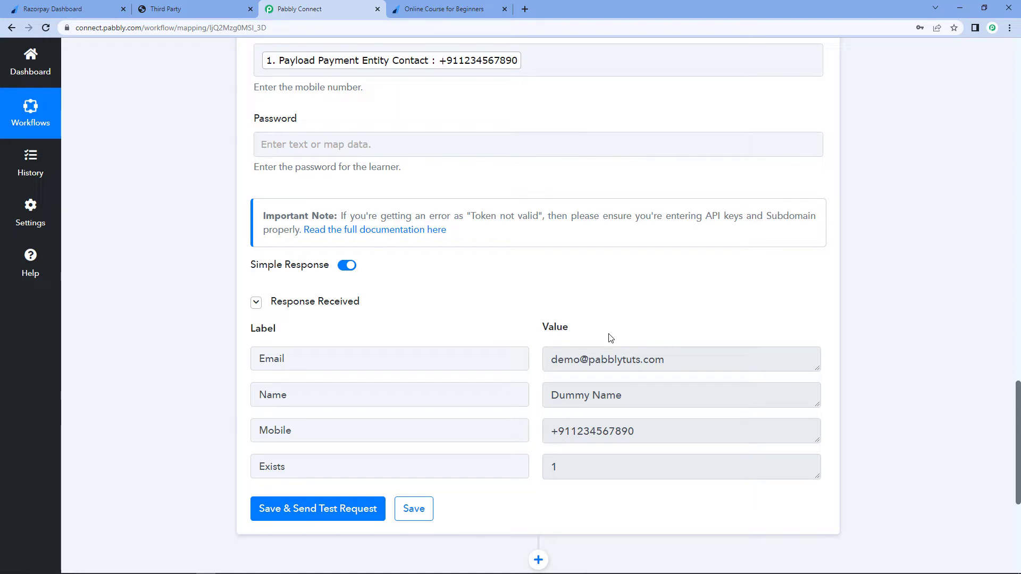
{"action": "left_click", "coordinate": [685, 361]}
{"action": "triple_click", "coordinate": [616, 369]}
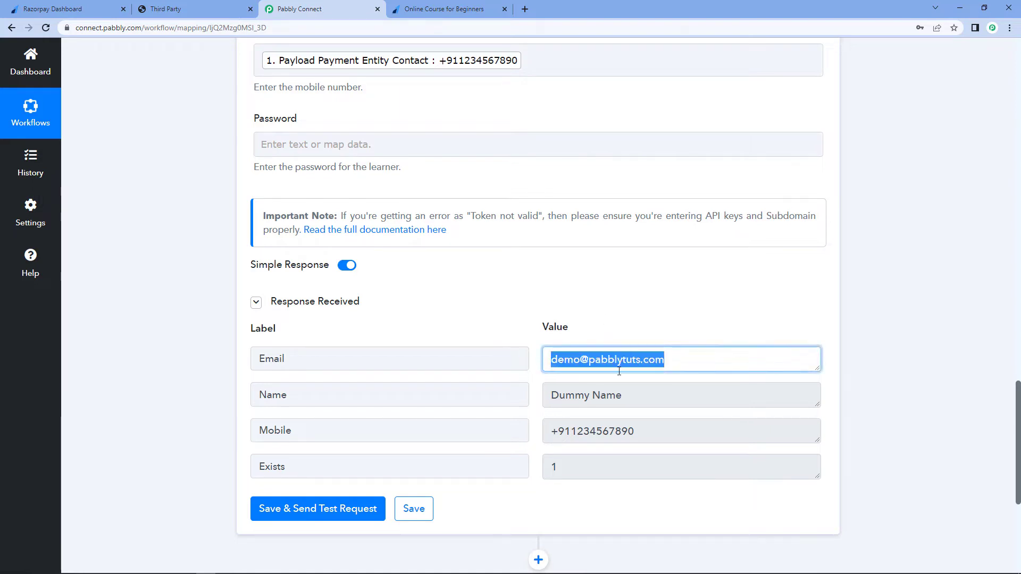
{"action": "triple_click", "coordinate": [651, 397]}
{"action": "triple_click", "coordinate": [675, 432]}
{"action": "left_click", "coordinate": [534, 334]}
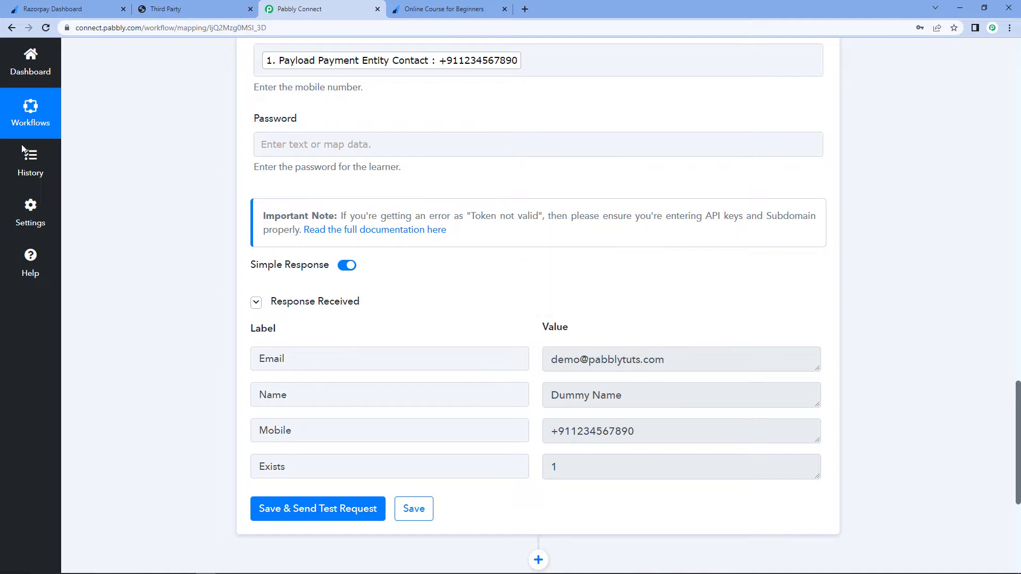
- Open Graphy's Learners list to check for the newly created learner
{"action": "left_click", "coordinate": [168, 9]}
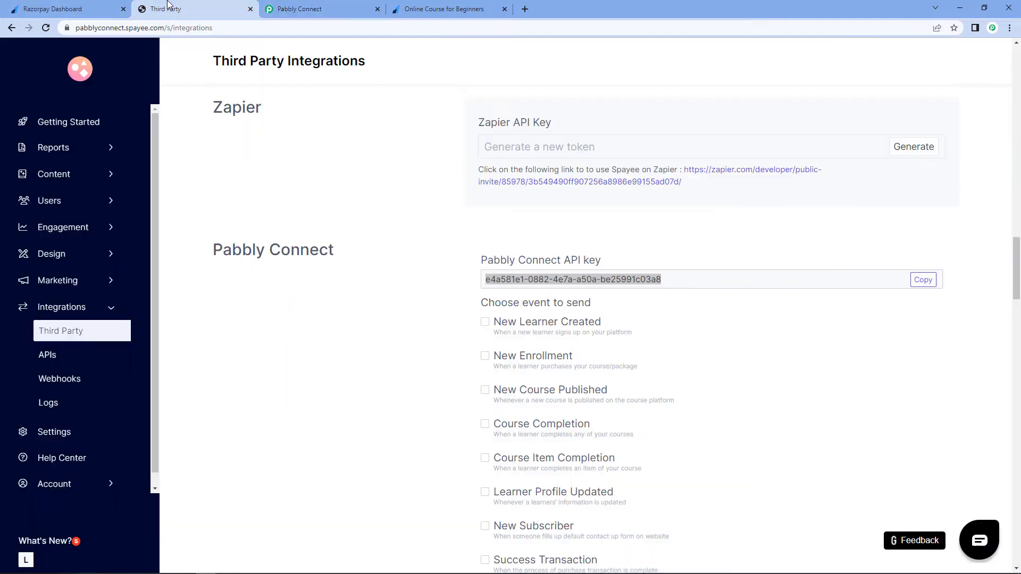
{"action": "left_click", "coordinate": [71, 201]}
{"action": "left_click", "coordinate": [57, 225]}
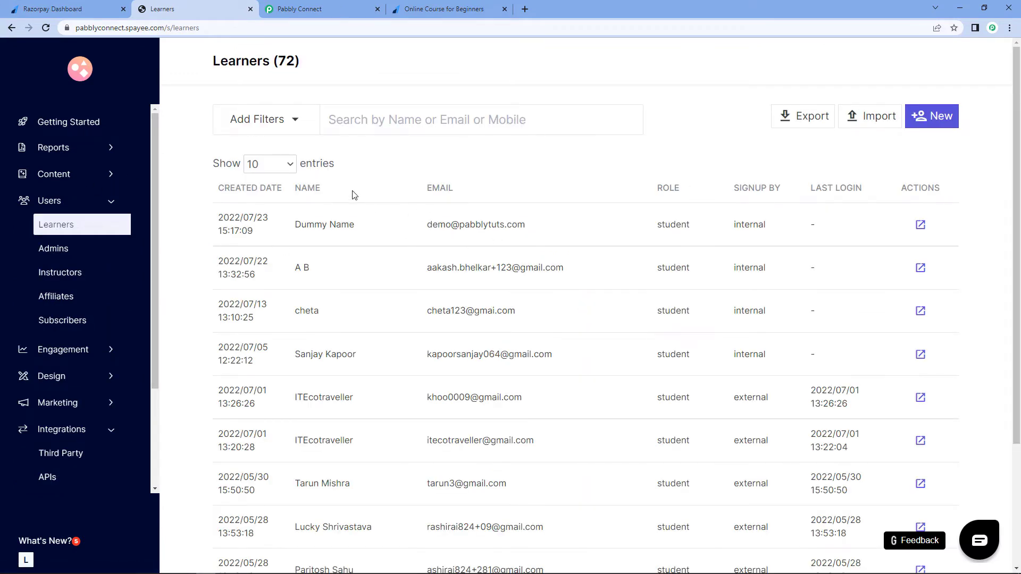
{"action": "left_click_drag", "start_coordinate": [268, 232], "coordinate": [200, 235]}
{"action": "left_click", "coordinate": [329, 228]}
{"action": "left_click", "coordinate": [79, 127]}
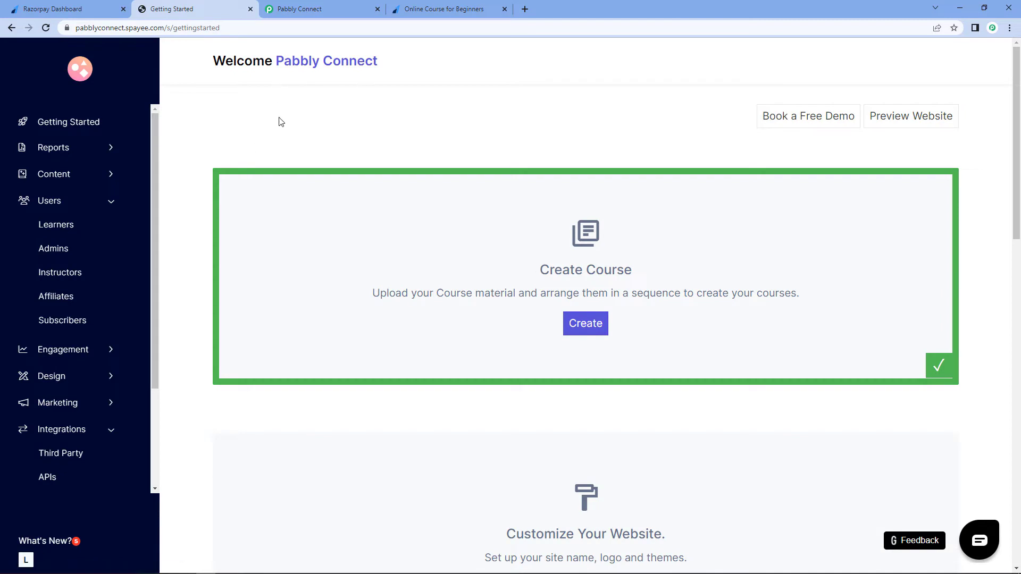
- Review the workflow's captured payment data and the Razorpay payment confirmation page
{"action": "left_click", "coordinate": [343, 6]}
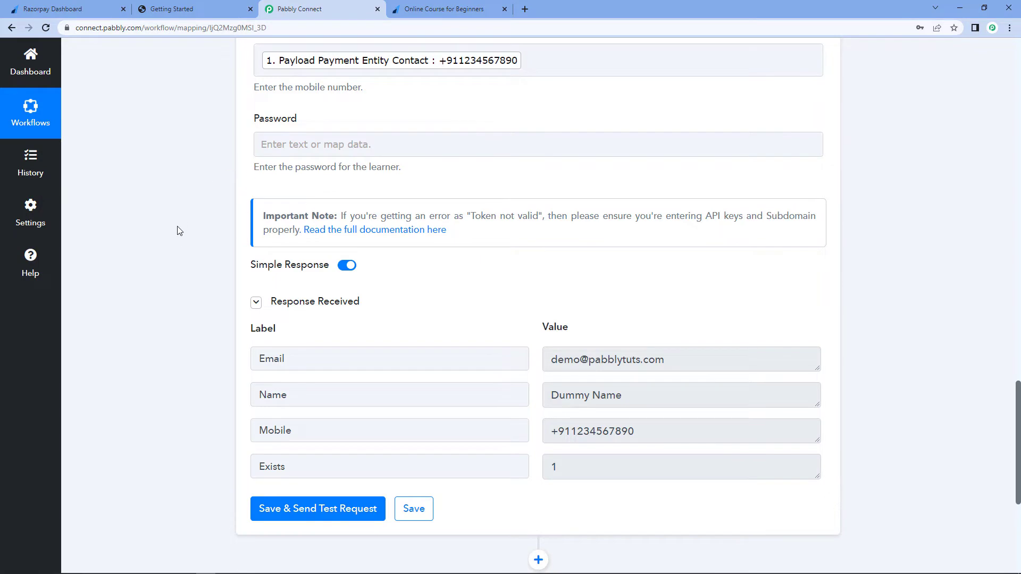
{"action": "scroll", "coordinate": [179, 227], "scroll_direction": "up", "scroll_amount": 9}
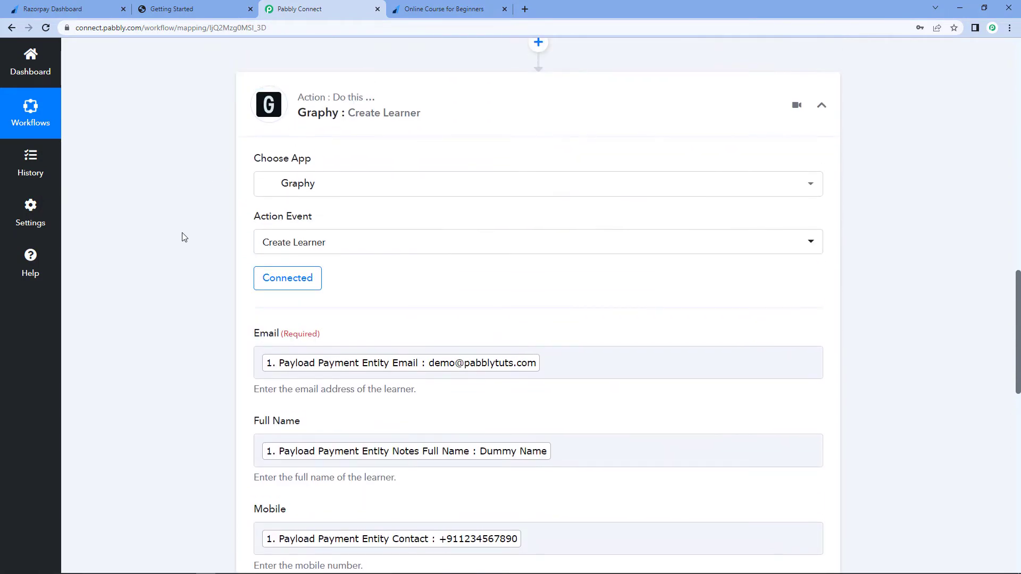
{"action": "scroll", "coordinate": [206, 217], "scroll_direction": "up", "scroll_amount": 6}
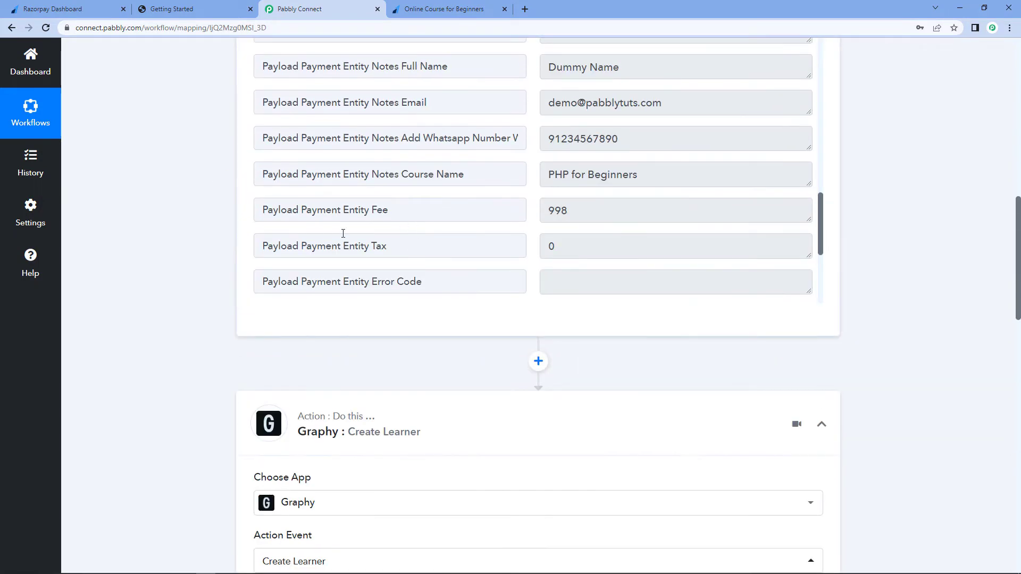
{"action": "left_click", "coordinate": [458, 10]}
{"action": "left_click", "coordinate": [568, 276]}
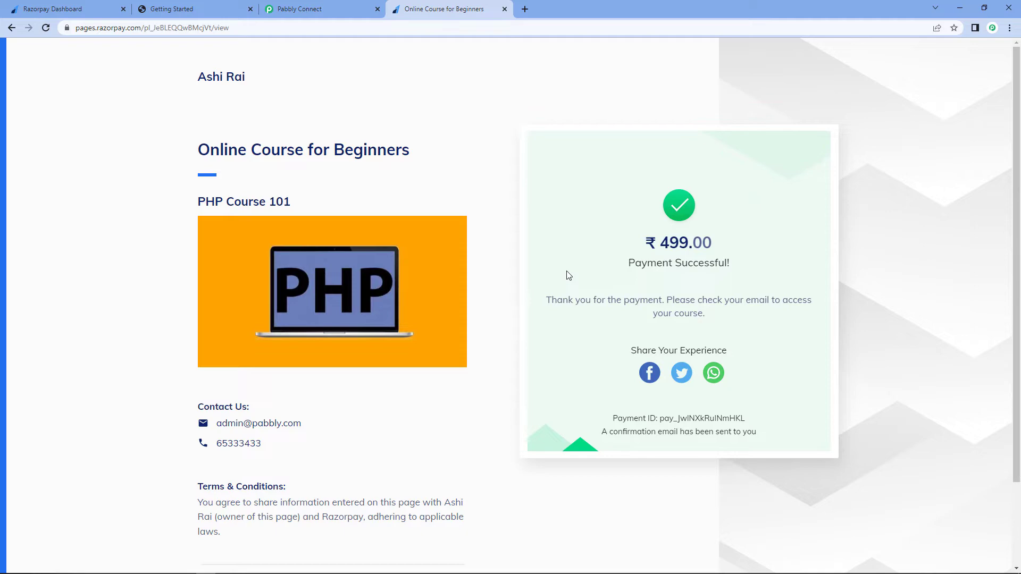
{"action": "left_click", "coordinate": [318, 7]}
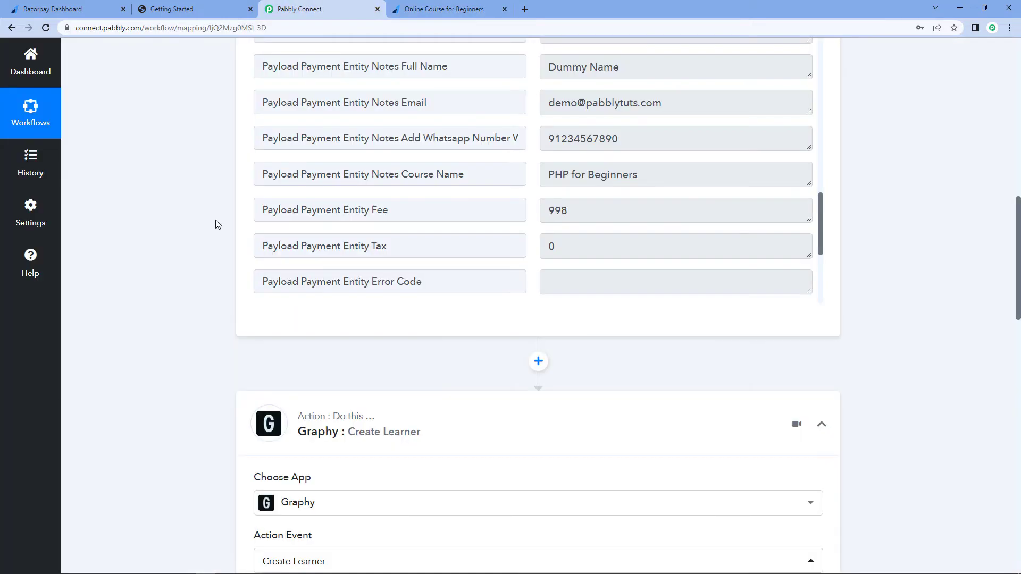
{"action": "scroll", "coordinate": [205, 330], "scroll_direction": "down", "scroll_amount": 15}
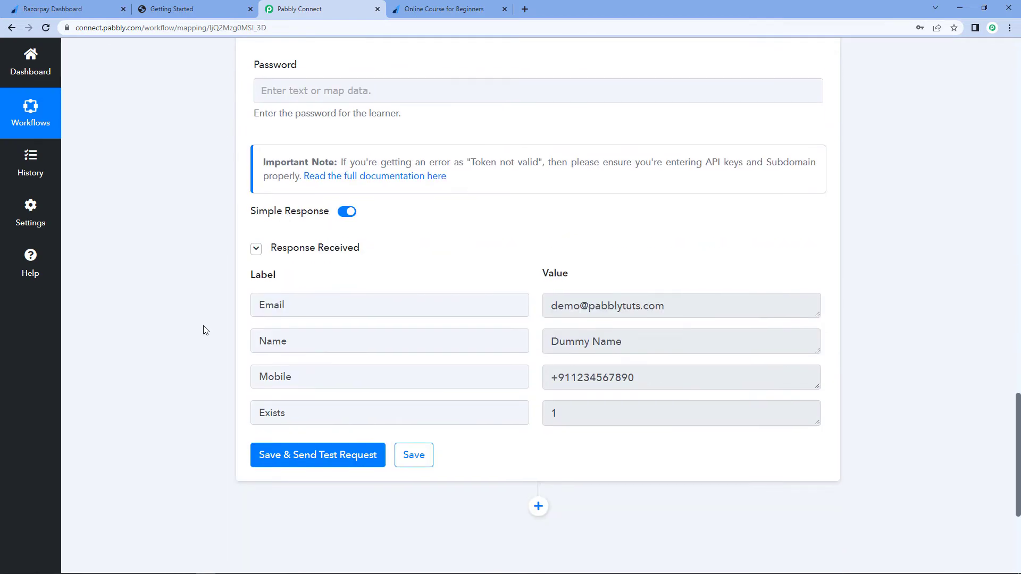
{"action": "scroll", "coordinate": [206, 330], "scroll_direction": "down", "scroll_amount": 5}
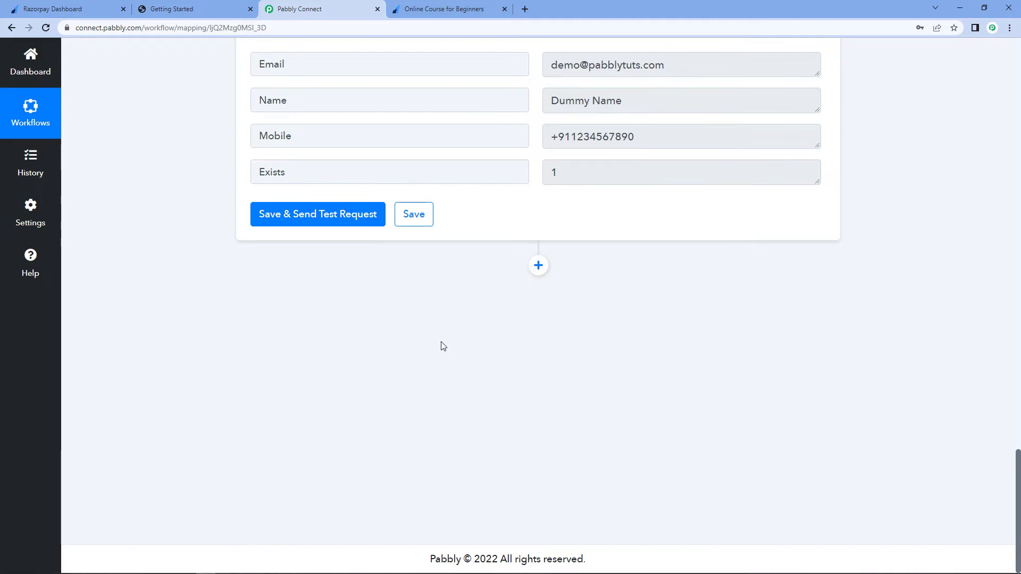
- Add a new action step below the Graphy action using Router by Pabbly
{"action": "left_click", "coordinate": [538, 265]}
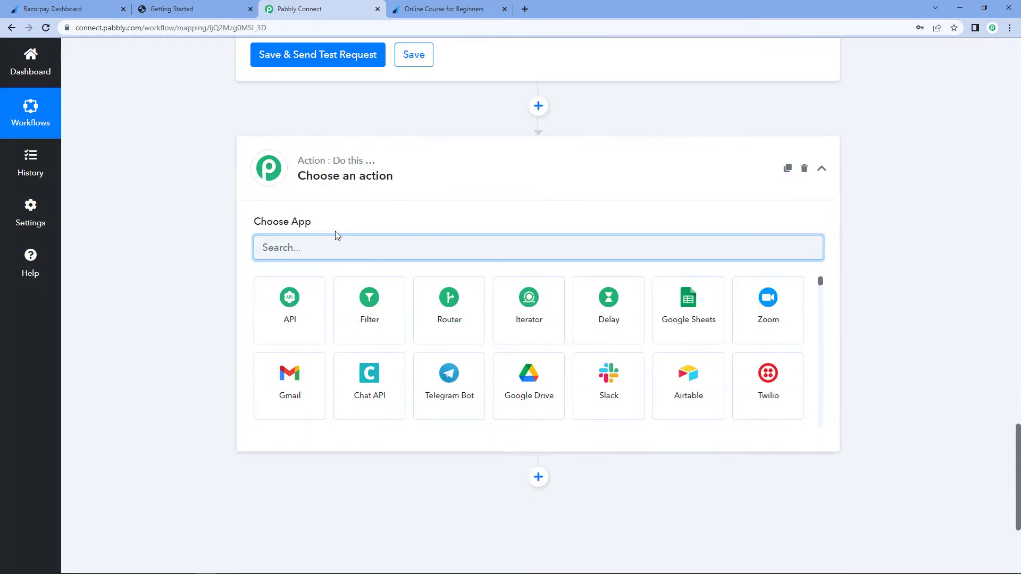
{"action": "type", "text": "Rou"}
{"action": "left_click", "coordinate": [276, 298]}
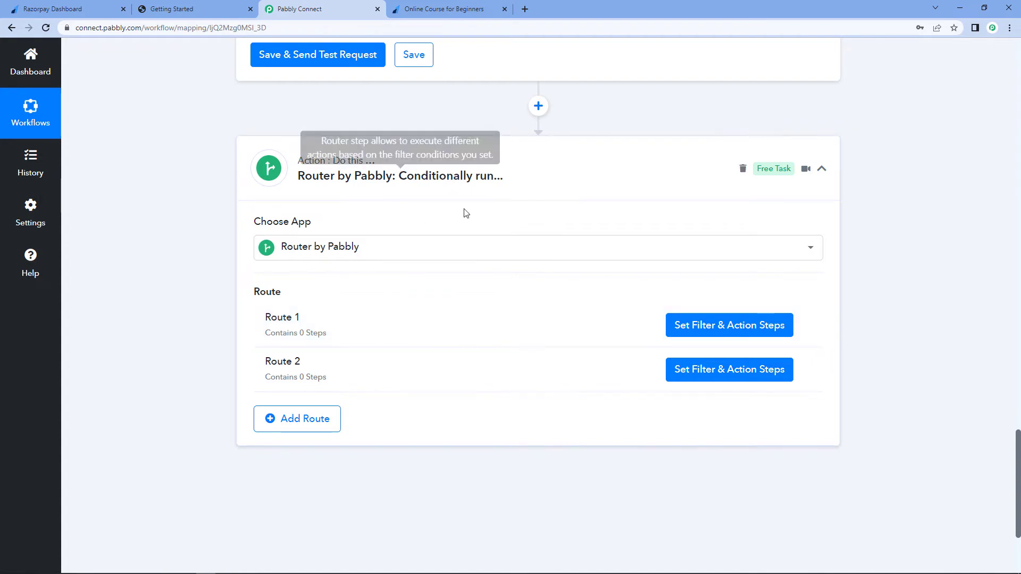
- Rename the router's first route to PHP Course
{"action": "left_click", "coordinate": [804, 325]}
{"action": "left_click", "coordinate": [785, 345]}
{"action": "triple_click", "coordinate": [430, 308]}
{"action": "type", "text": "PHP Course"}
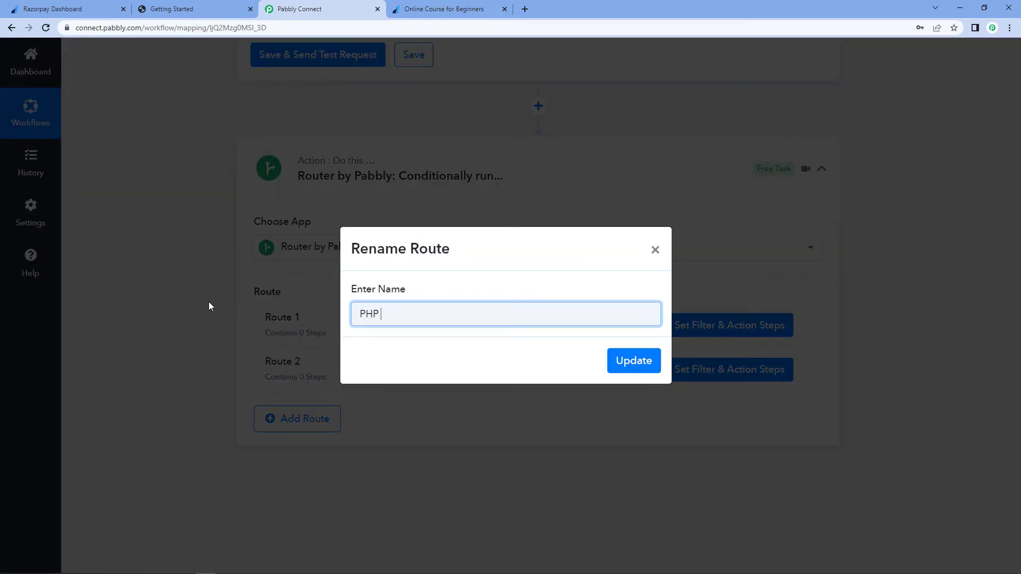
{"action": "left_click", "coordinate": [645, 364]}
- Rename the router's second route to ReachJS
{"action": "left_click", "coordinate": [805, 372]}
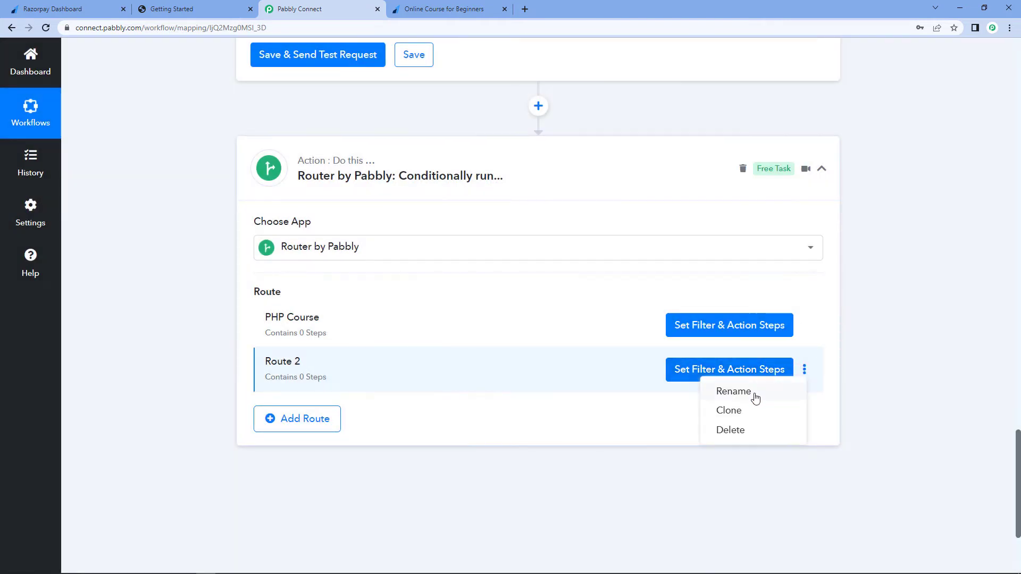
{"action": "left_click", "coordinate": [751, 393]}
{"action": "left_click_drag", "start_coordinate": [396, 314], "coordinate": [316, 301]}
{"action": "type", "text": "ReachJS"}
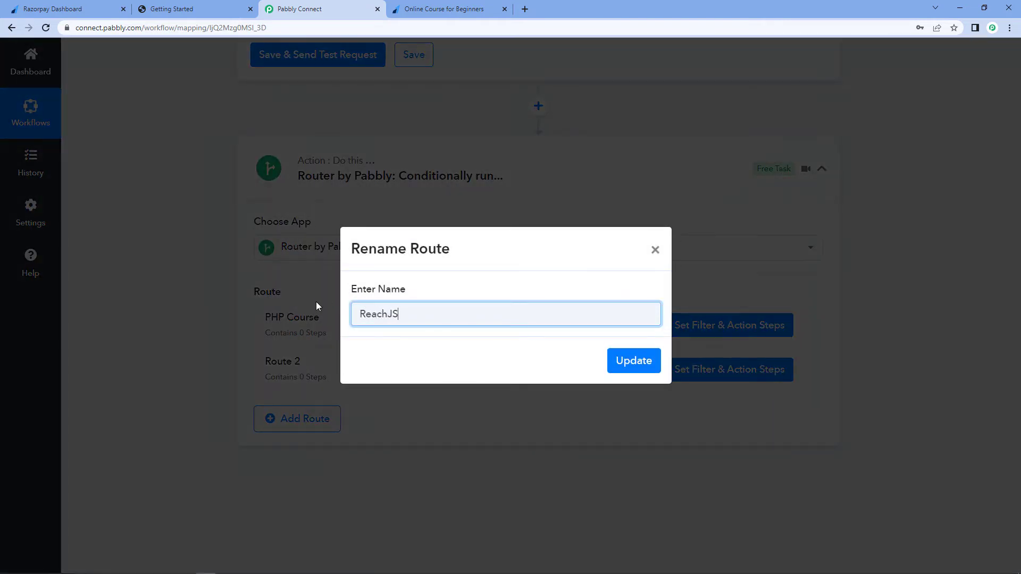
{"action": "left_click", "coordinate": [630, 360]}
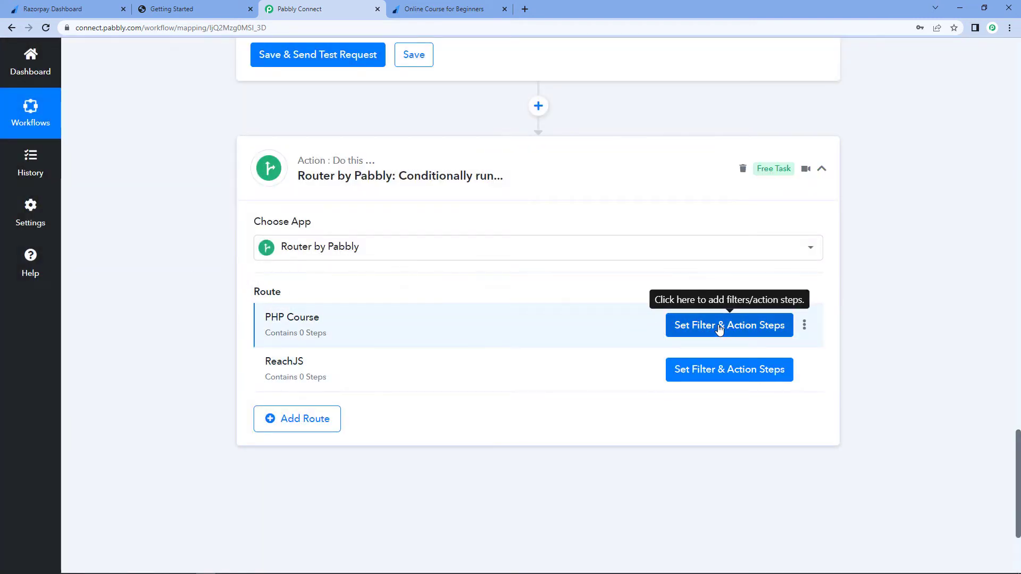
{"action": "left_click", "coordinate": [693, 334]}
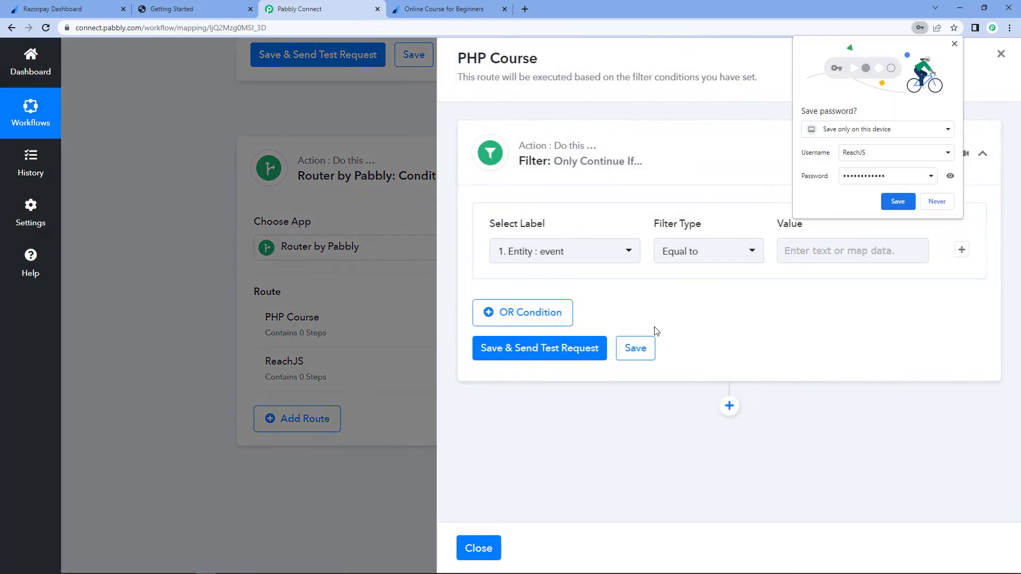
{"action": "left_click", "coordinate": [937, 201]}
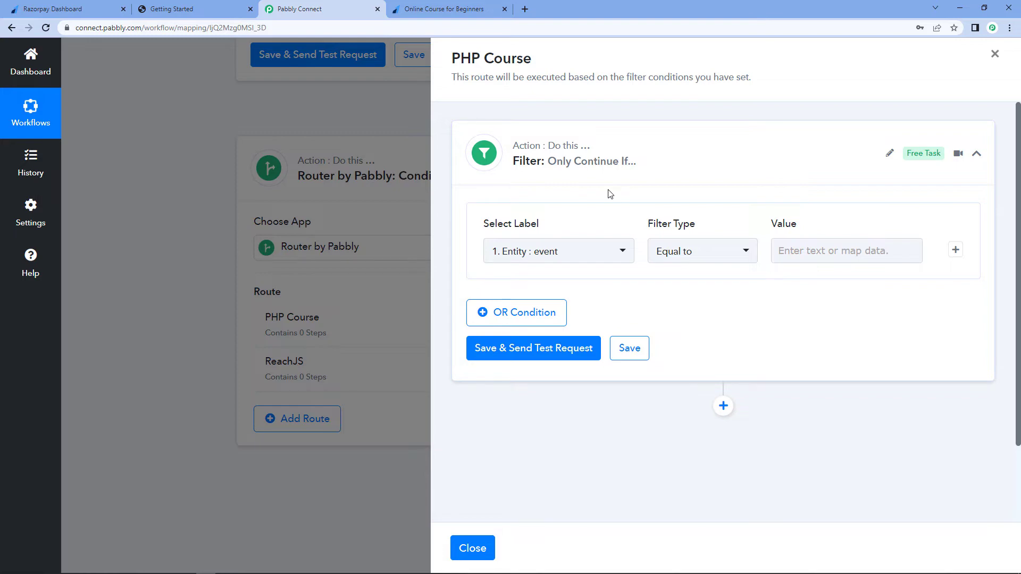
{"action": "left_click", "coordinate": [407, 123]}
- Copy the course name value PHP for Beginners from the Razorpay trigger's captured payment data
{"action": "scroll", "coordinate": [586, 223], "scroll_direction": "up", "scroll_amount": 15}
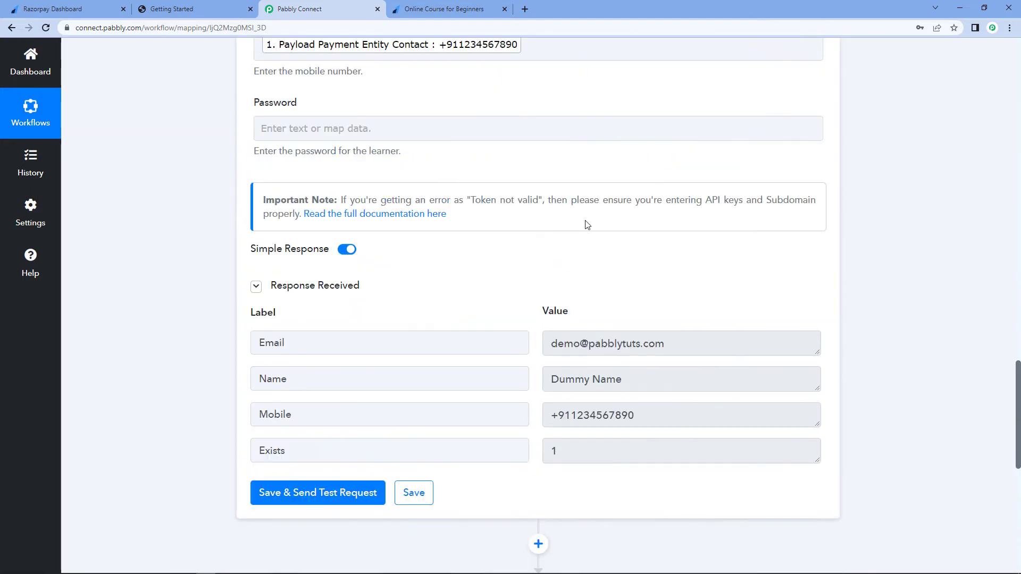
{"action": "scroll", "coordinate": [586, 240], "scroll_direction": "up", "scroll_amount": 2}
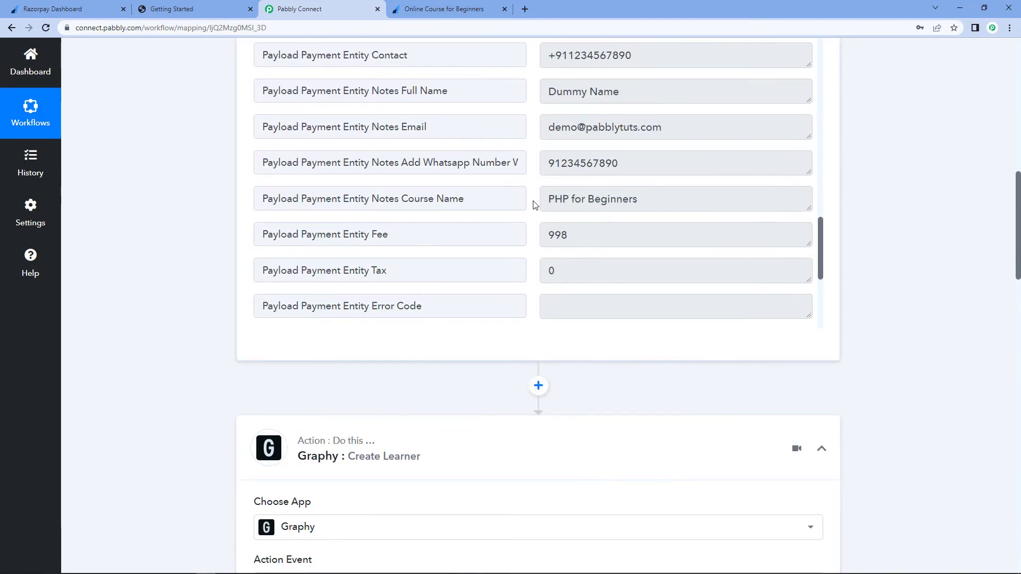
{"action": "left_click_drag", "start_coordinate": [547, 199], "coordinate": [664, 207]}
{"action": "key", "text": "ctrl+c"}
{"action": "right_click", "coordinate": [616, 199]}
{"action": "left_click", "coordinate": [632, 207]}
{"action": "left_click", "coordinate": [535, 206]}
{"action": "scroll", "coordinate": [863, 242], "scroll_direction": "down", "scroll_amount": 12}
{"action": "scroll", "coordinate": [862, 244], "scroll_direction": "down", "scroll_amount": 10}
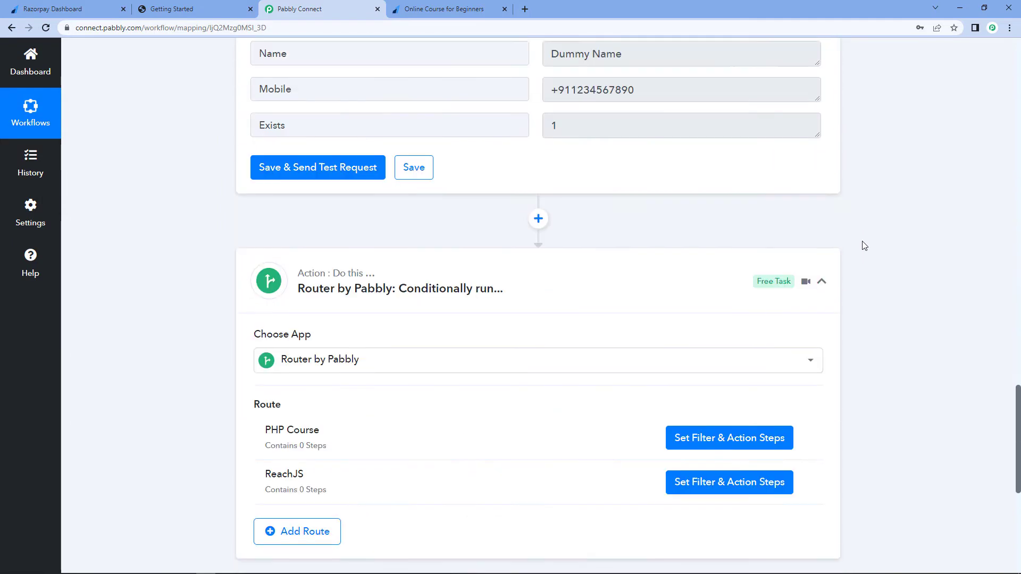
- Open the PHP Course route's filter and set its label to Razorpay's Payload Payment Entity Notes Course Name
{"action": "left_click", "coordinate": [720, 220]}
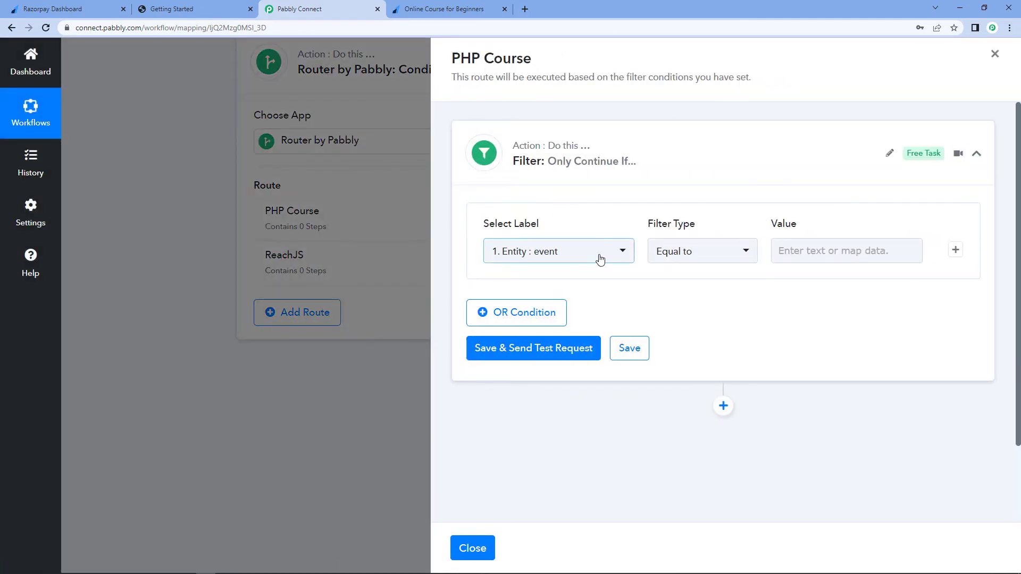
{"action": "left_click", "coordinate": [600, 259]}
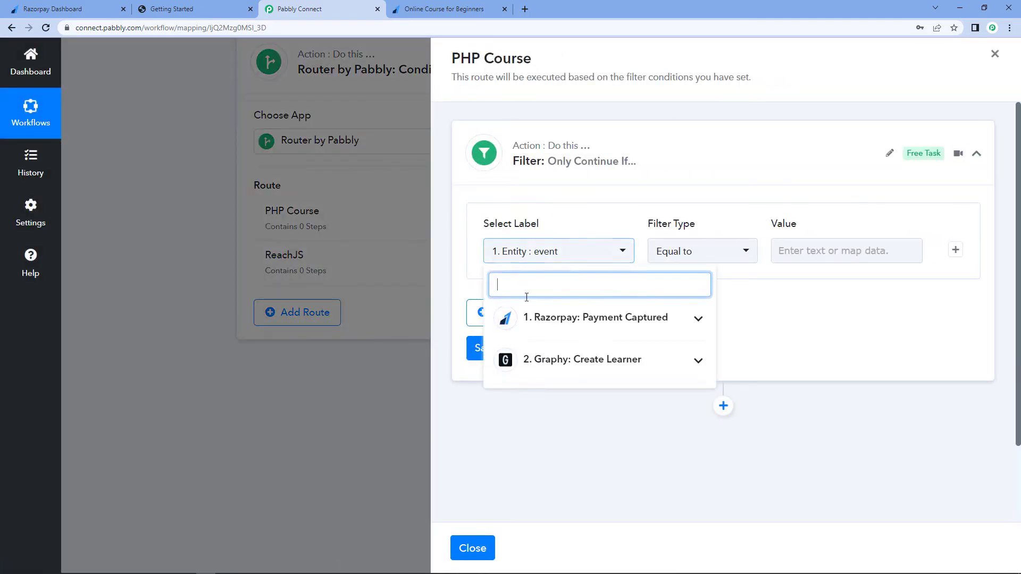
{"action": "left_click", "coordinate": [554, 319]}
{"action": "scroll", "coordinate": [578, 384], "scroll_direction": "down", "scroll_amount": 4}
{"action": "scroll", "coordinate": [579, 384], "scroll_direction": "down", "scroll_amount": 6}
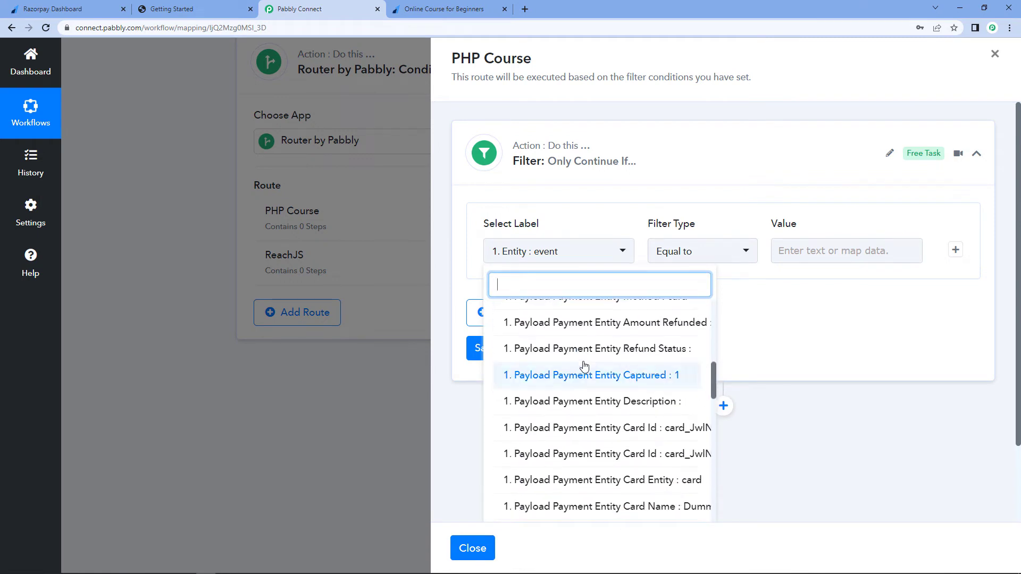
{"action": "scroll", "coordinate": [593, 401], "scroll_direction": "right", "scroll_amount": 1}
{"action": "scroll", "coordinate": [606, 403], "scroll_direction": "down", "scroll_amount": 10}
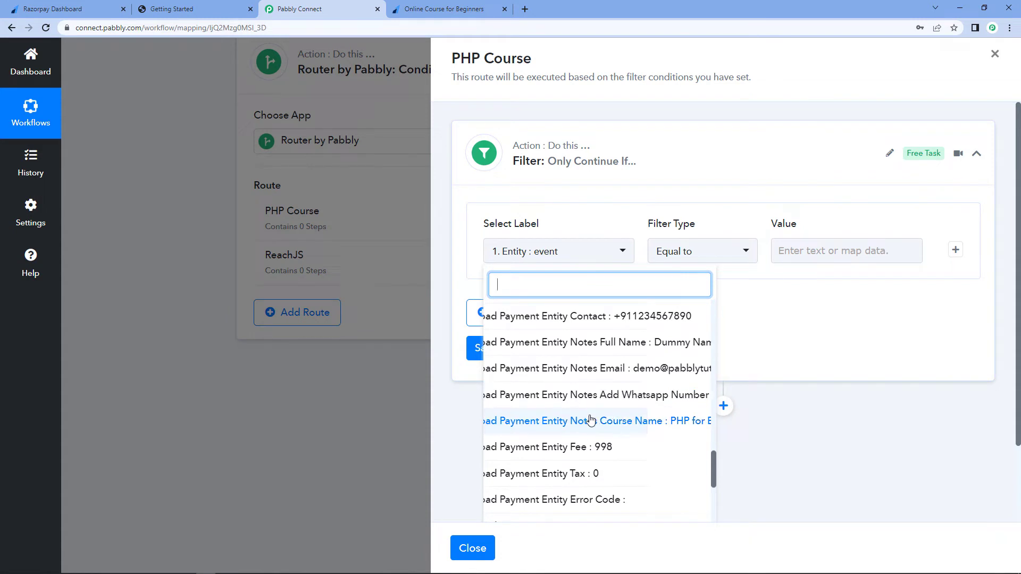
{"action": "scroll", "coordinate": [598, 423], "scroll_direction": "left", "scroll_amount": 1}
{"action": "scroll", "coordinate": [623, 431], "scroll_direction": "right", "scroll_amount": 1}
{"action": "scroll", "coordinate": [628, 424], "scroll_direction": "right", "scroll_amount": 2}
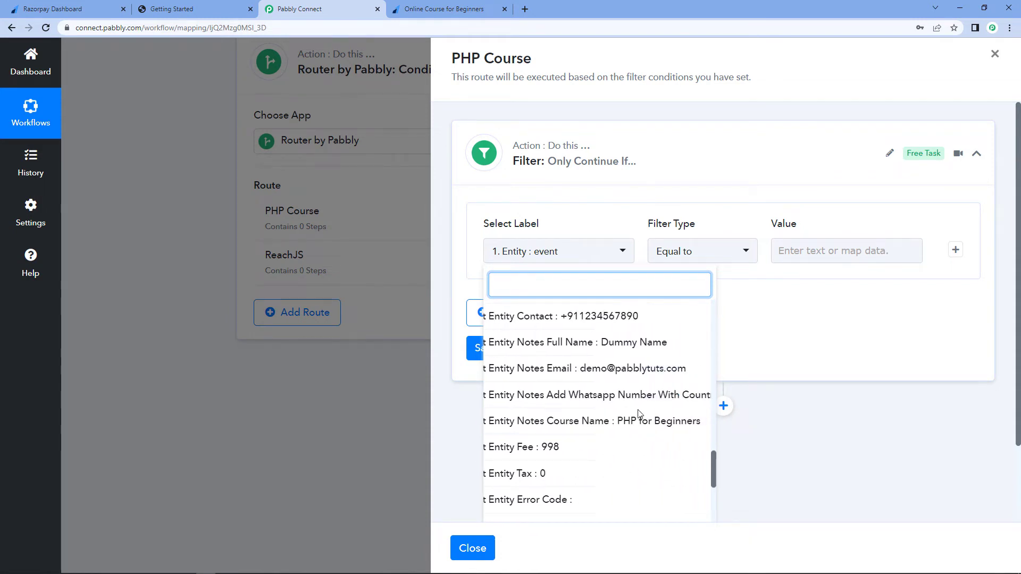
{"action": "left_click", "coordinate": [566, 422]}
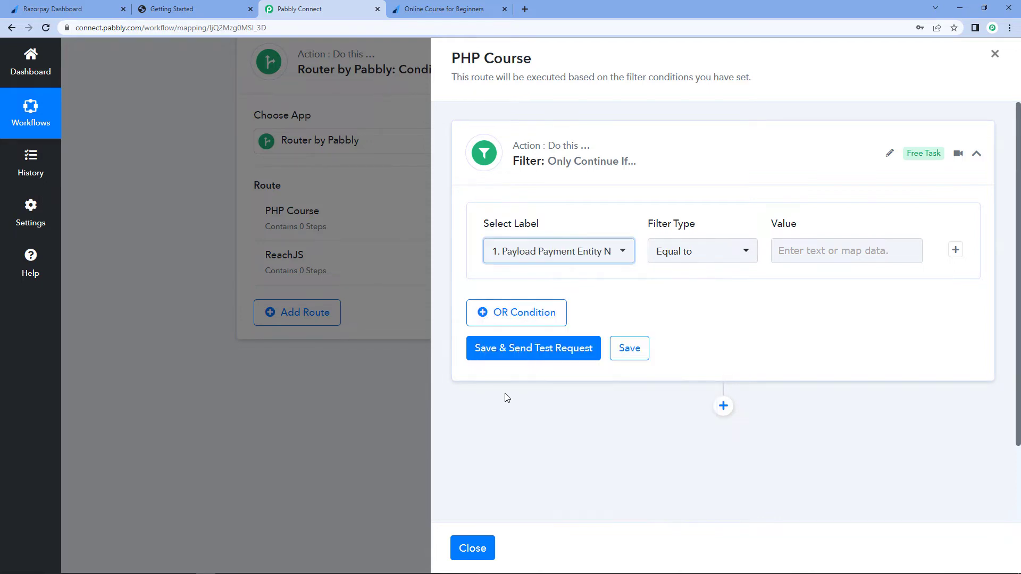
- Set the filter to Equal to PHP for Beginners, then save and send a test request
{"action": "left_click", "coordinate": [657, 220]}
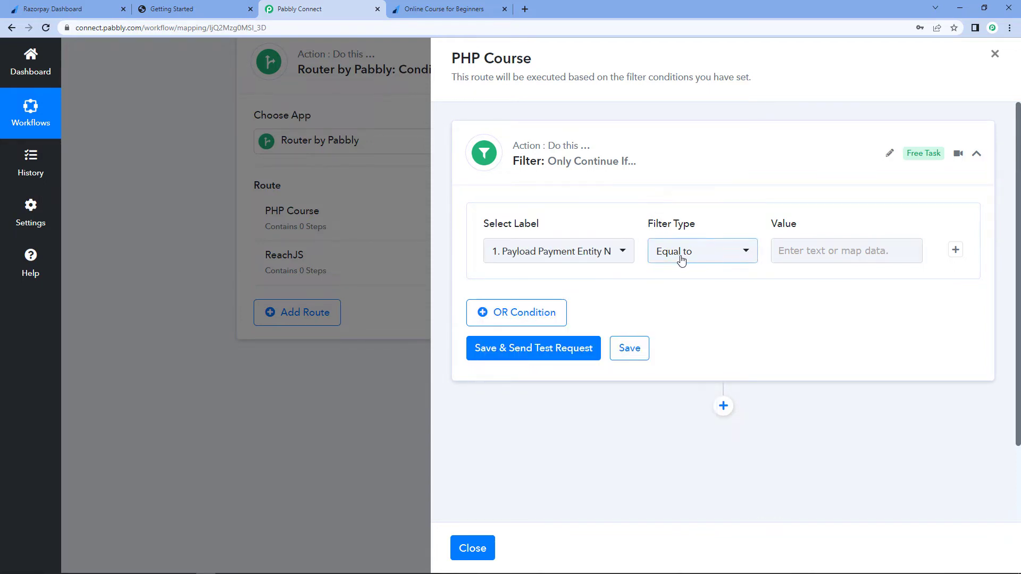
{"action": "left_click", "coordinate": [789, 253]}
{"action": "right_click", "coordinate": [789, 253]}
{"action": "left_click", "coordinate": [808, 336]}
{"action": "left_click", "coordinate": [735, 320]}
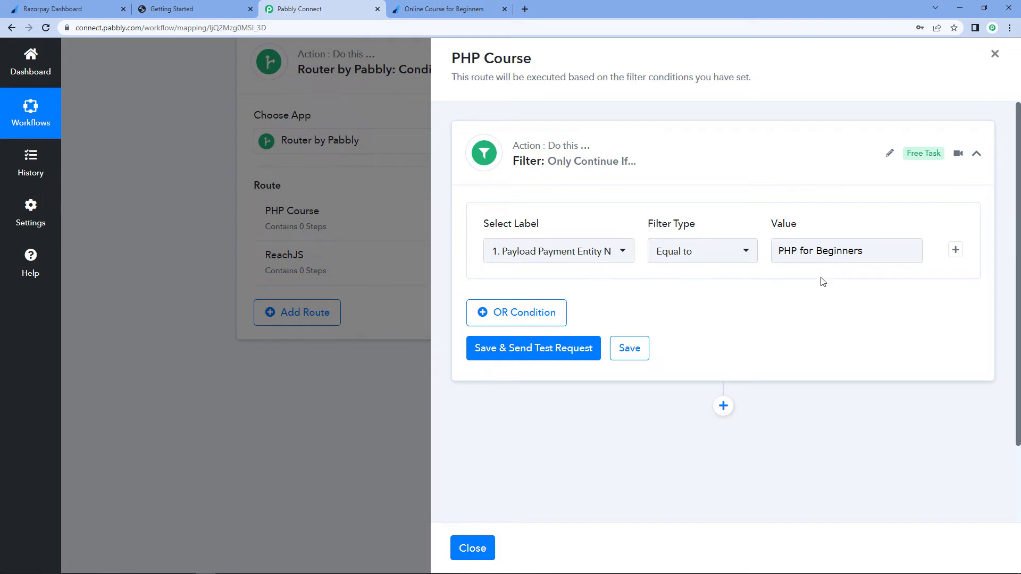
{"action": "left_click", "coordinate": [556, 351]}
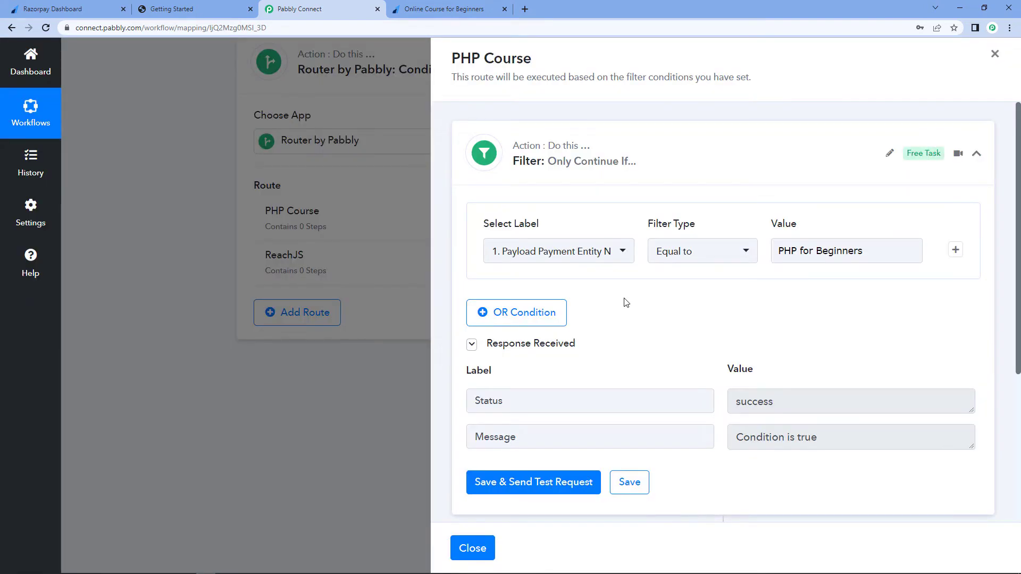
- Review the filter's test response and the Razorpay payment confirmation page
{"action": "scroll", "coordinate": [807, 323], "scroll_direction": "down", "scroll_amount": 2}
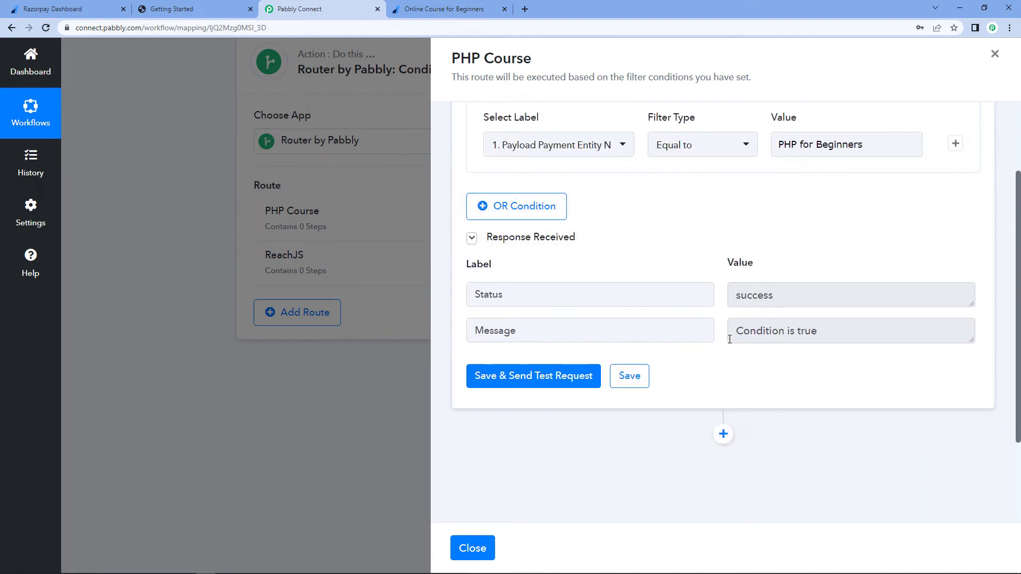
{"action": "left_click_drag", "start_coordinate": [734, 332], "coordinate": [857, 338]}
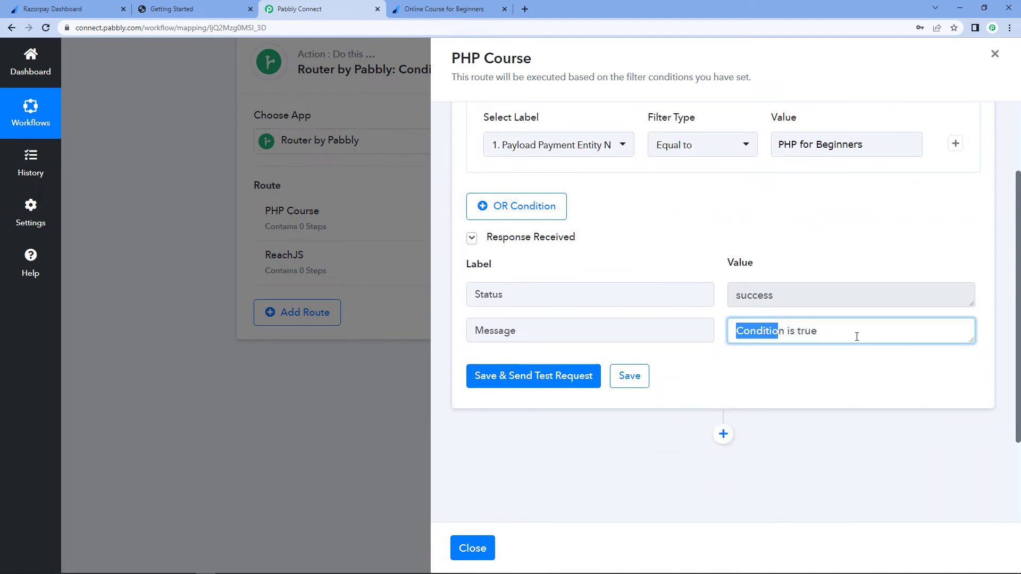
{"action": "left_click", "coordinate": [698, 235]}
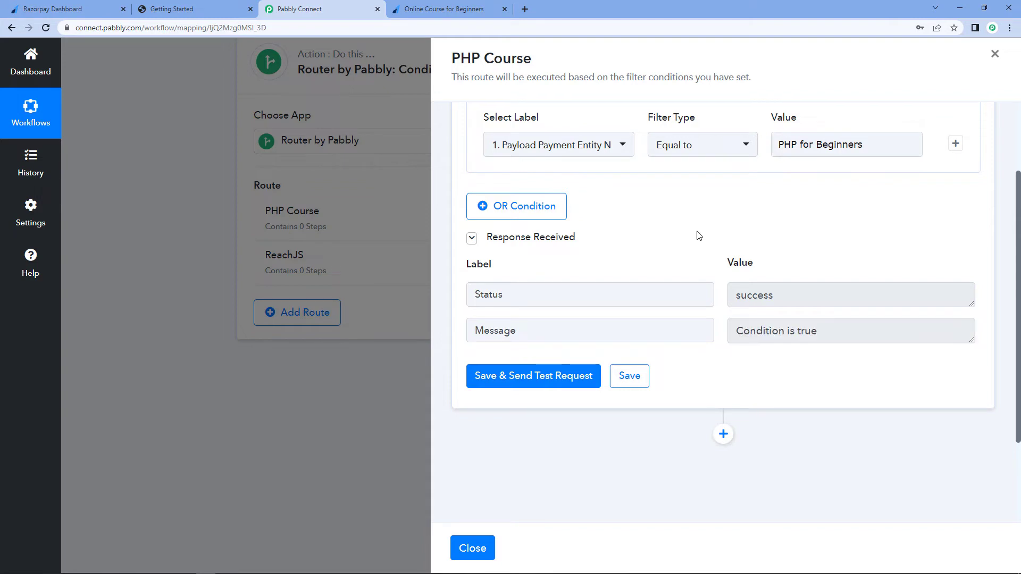
{"action": "left_click", "coordinate": [442, 7]}
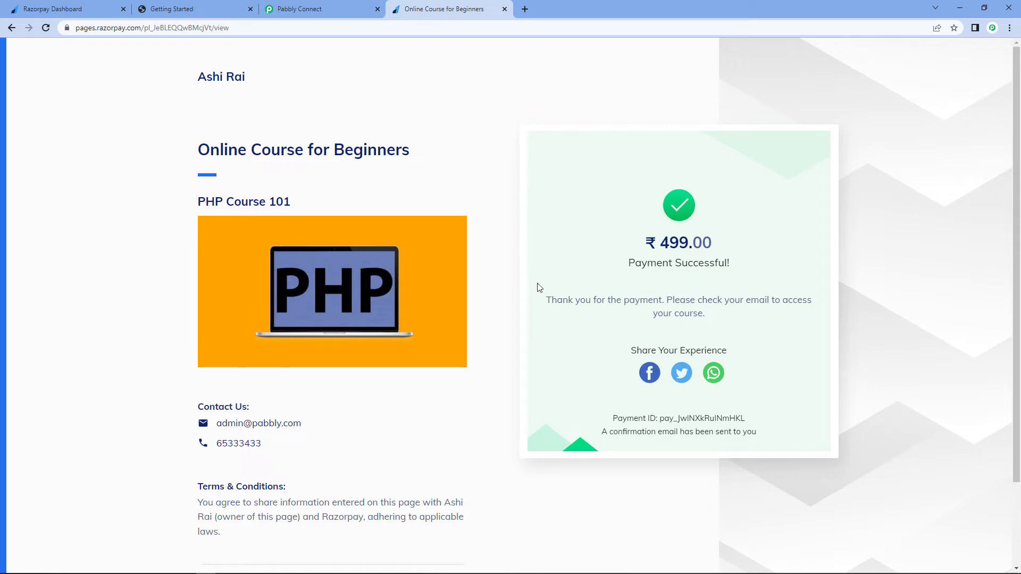
{"action": "left_click", "coordinate": [336, 7]}
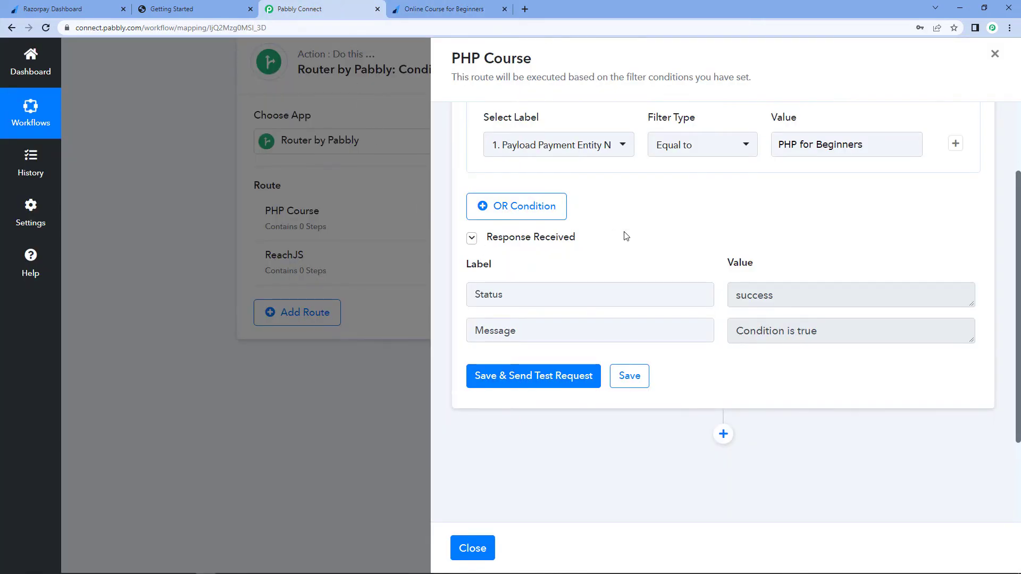
{"action": "scroll", "coordinate": [713, 328], "scroll_direction": "down", "scroll_amount": 3}
{"action": "scroll", "coordinate": [674, 164], "scroll_direction": "up", "scroll_amount": 5}
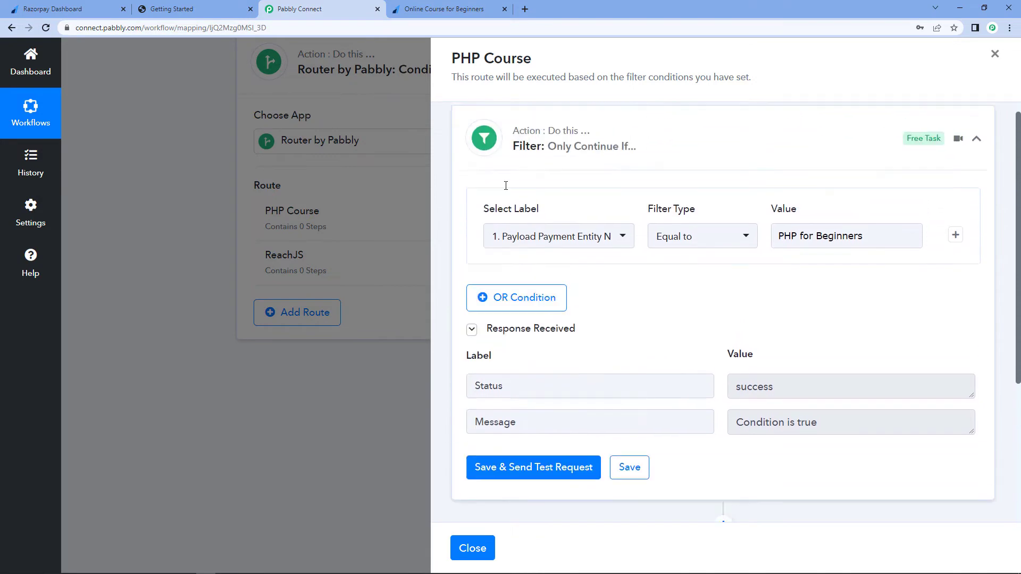
{"action": "scroll", "coordinate": [721, 297], "scroll_direction": "down", "scroll_amount": 2}
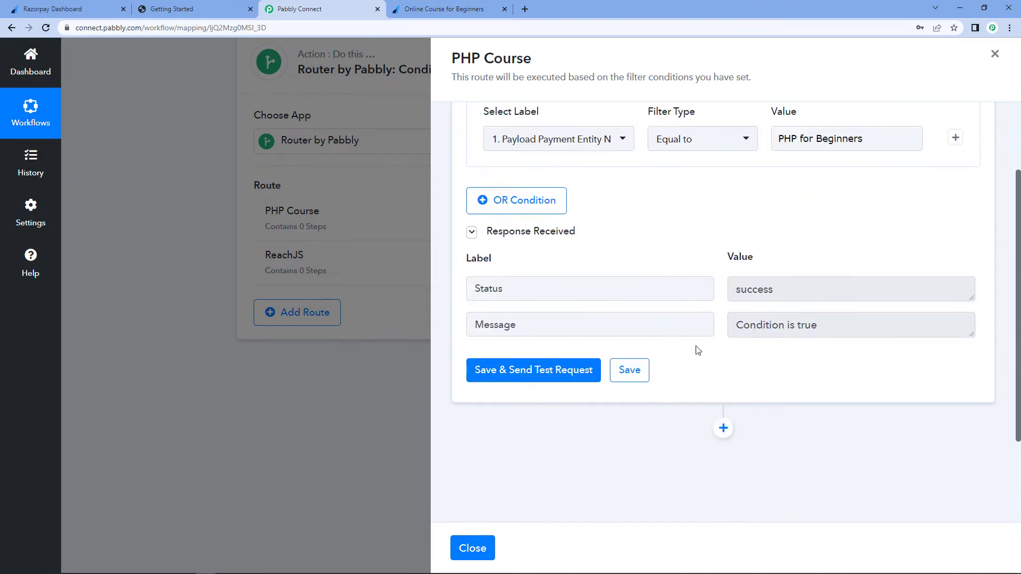
- Add an action step inside the PHP Course route using the Graphy app
{"action": "left_click", "coordinate": [722, 419]}
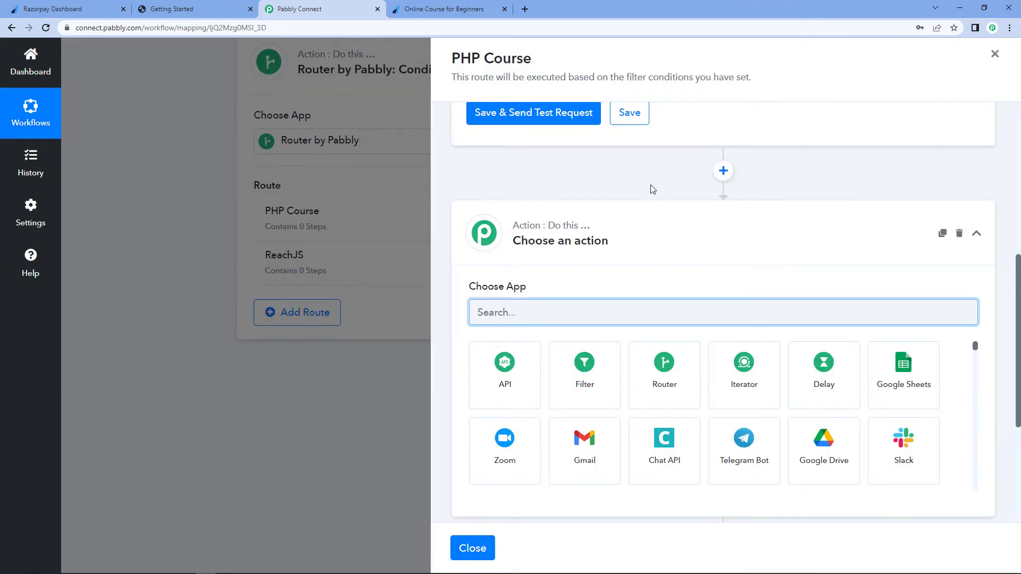
{"action": "scroll", "coordinate": [653, 189], "scroll_direction": "down", "scroll_amount": 2}
{"action": "type", "text": "Gr"}
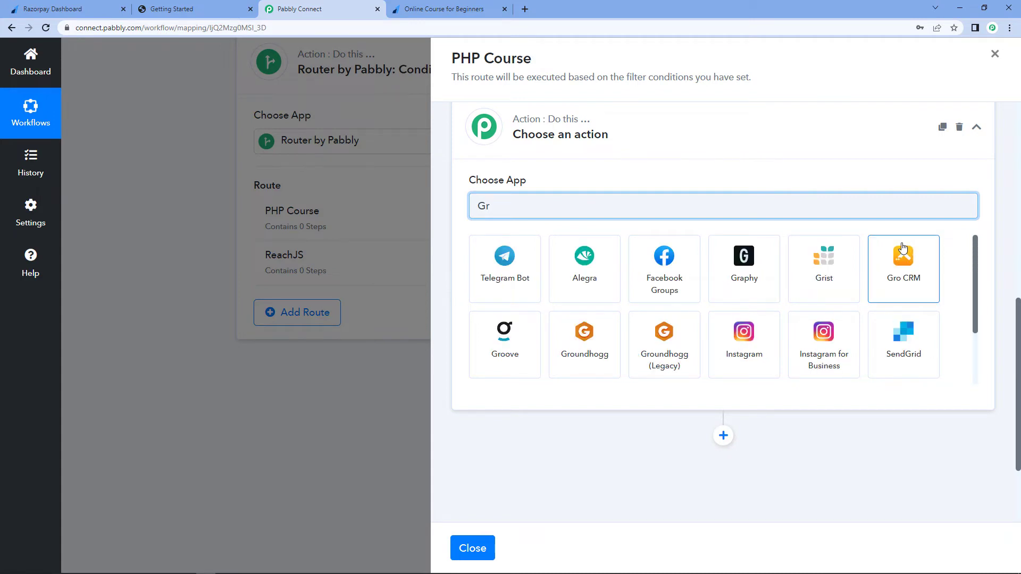
{"action": "left_click", "coordinate": [741, 270]}
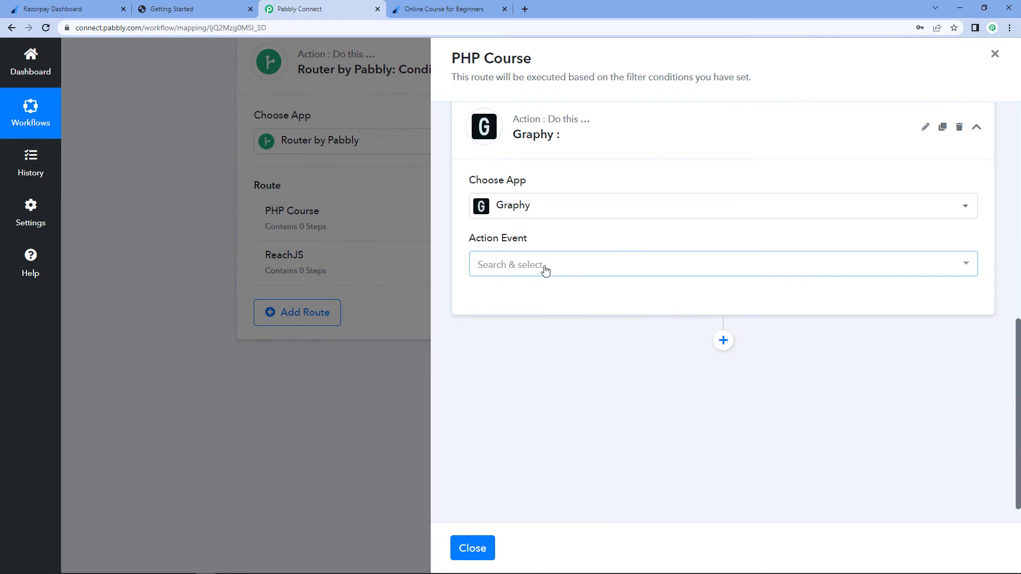
- Set the action event to Enroll Learner to Course and connect the existing Graphy #12 connection
{"action": "left_click", "coordinate": [541, 273]}
{"action": "left_click", "coordinate": [521, 366]}
{"action": "left_click", "coordinate": [502, 303]}
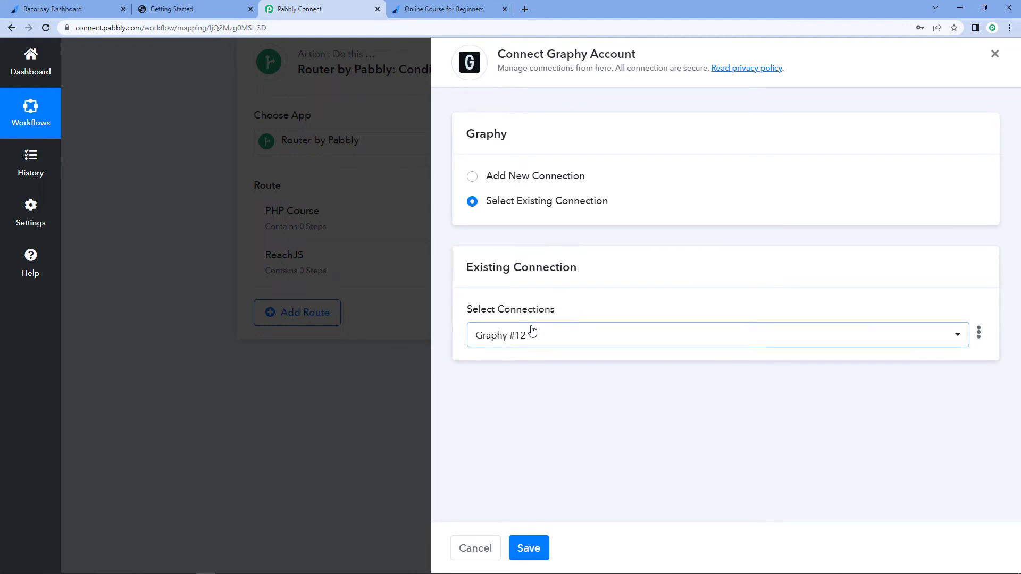
{"action": "left_click", "coordinate": [532, 342]}
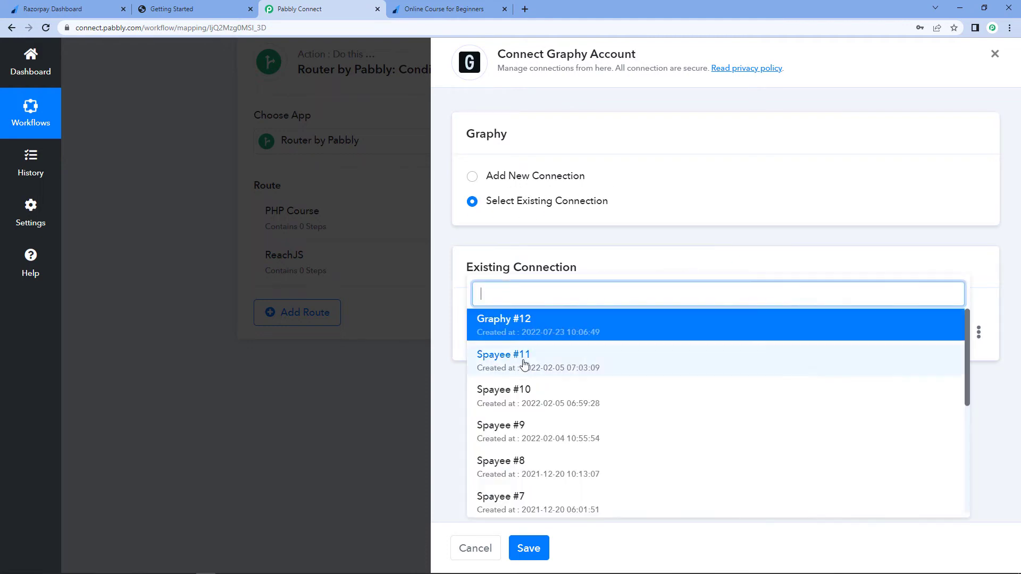
{"action": "left_click", "coordinate": [539, 324]}
{"action": "left_click", "coordinate": [529, 548]}
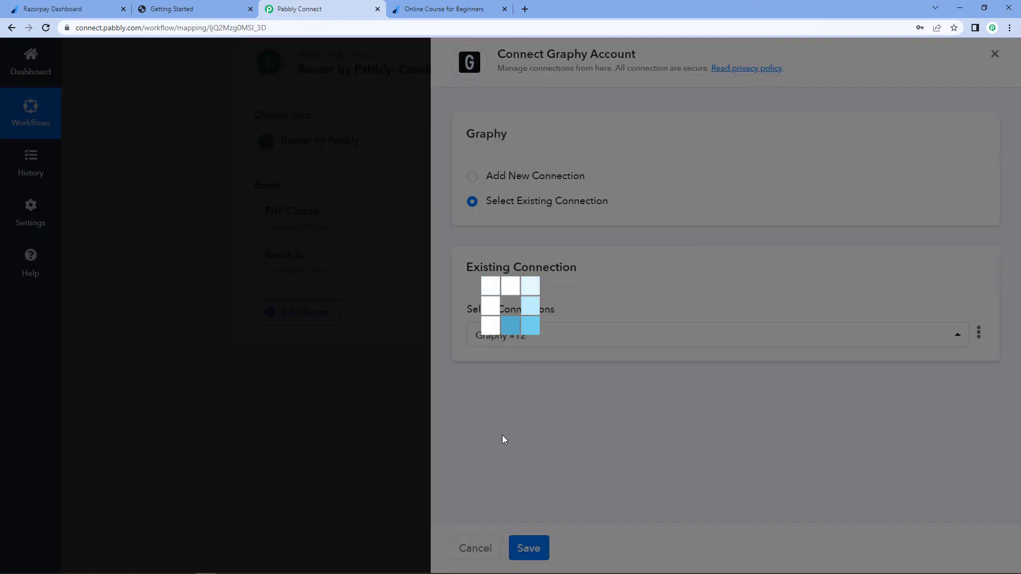
- Map the Email field to the email from the Graphy Create Learner step
{"action": "scroll", "coordinate": [598, 332], "scroll_direction": "down", "scroll_amount": 2}
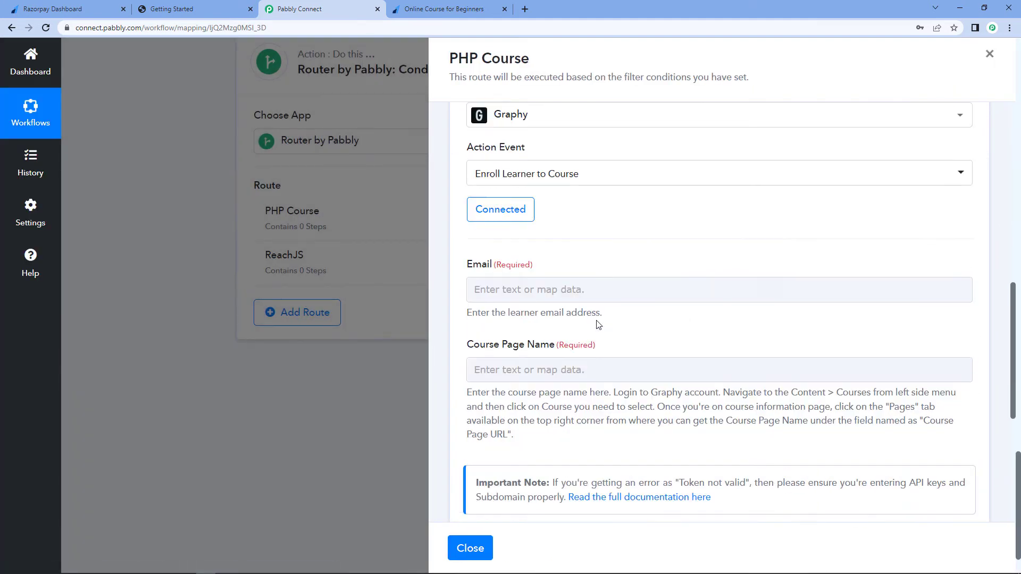
{"action": "scroll", "coordinate": [580, 249], "scroll_direction": "down", "scroll_amount": 2}
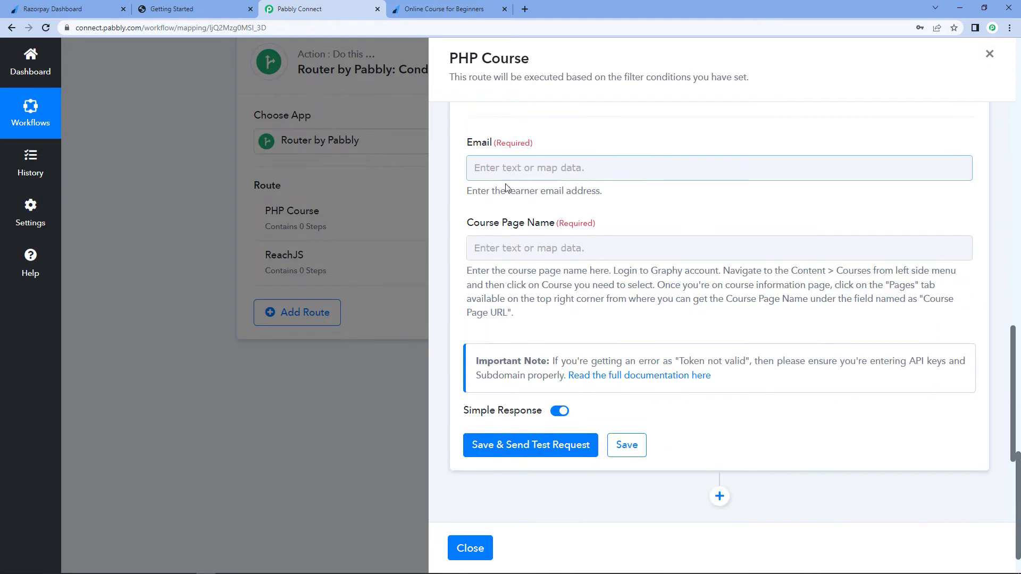
{"action": "left_click", "coordinate": [510, 160]}
{"action": "left_click", "coordinate": [514, 167]}
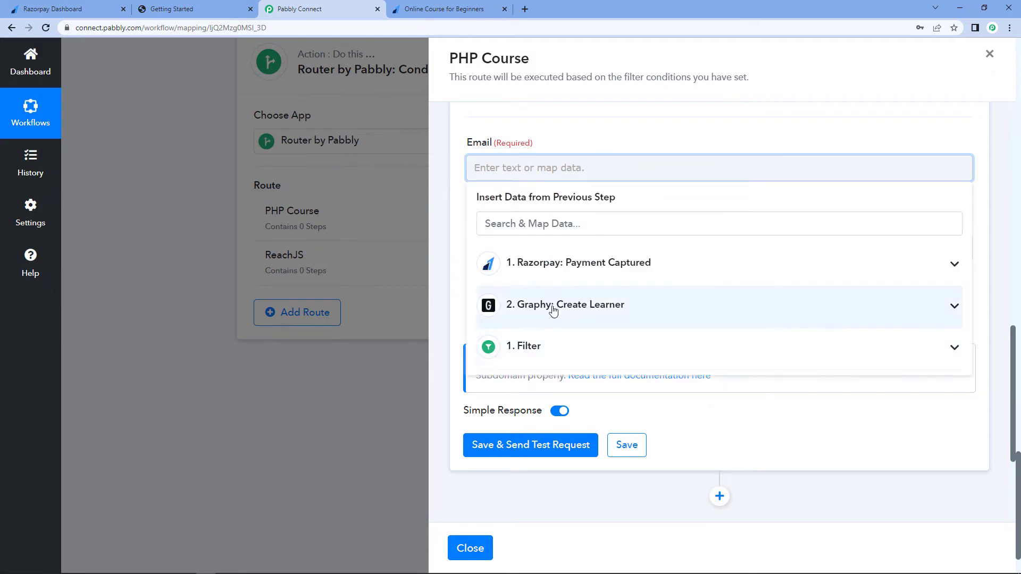
{"action": "left_click", "coordinate": [553, 311]}
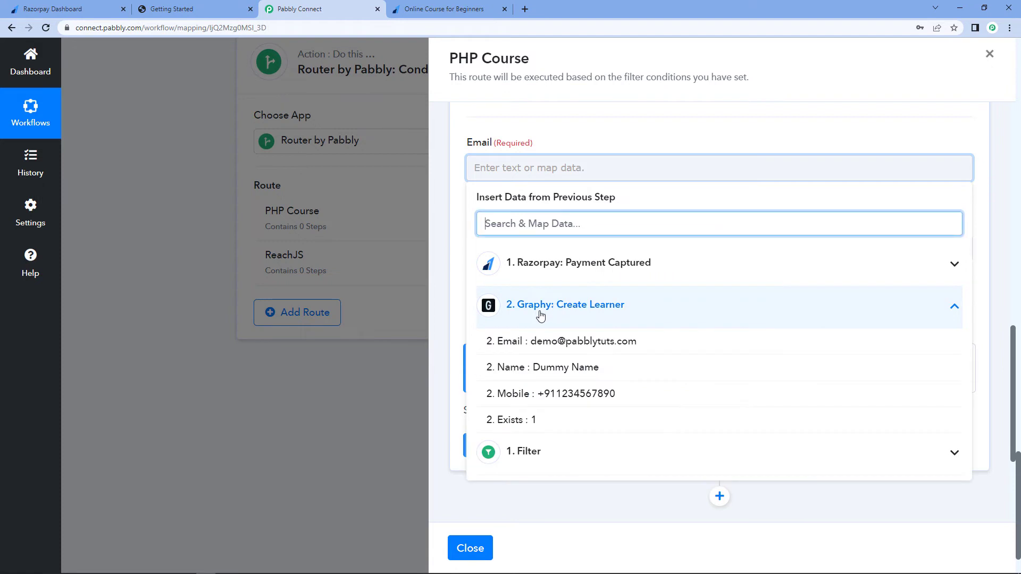
{"action": "left_click", "coordinate": [577, 342]}
{"action": "left_click", "coordinate": [564, 132]}
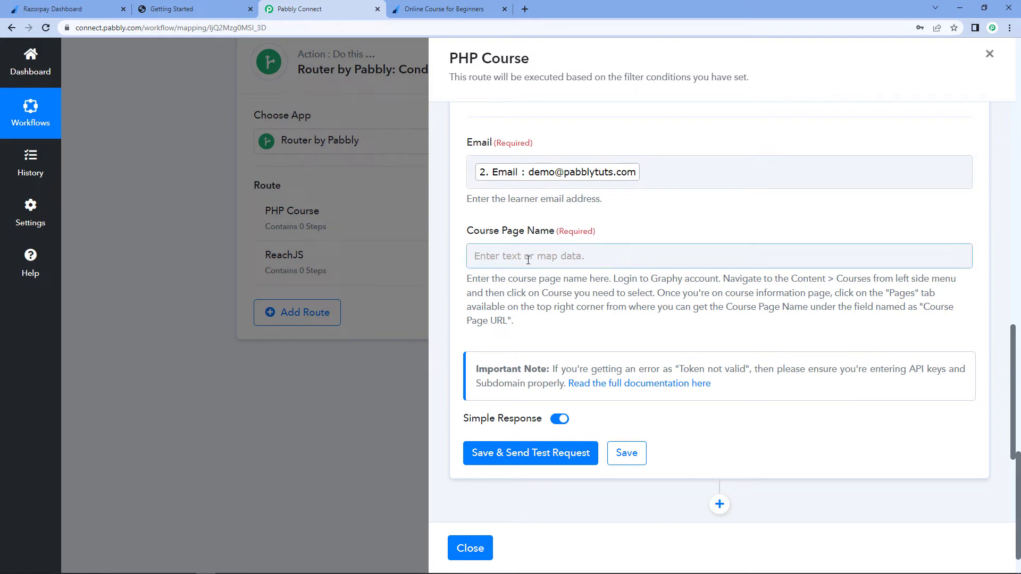
- Open the PHP for Beginner course's Pages settings in Graphy and copy its Course Page Url, PHP-for-Beginner
{"action": "left_click", "coordinate": [170, 9]}
{"action": "left_click", "coordinate": [87, 175]}
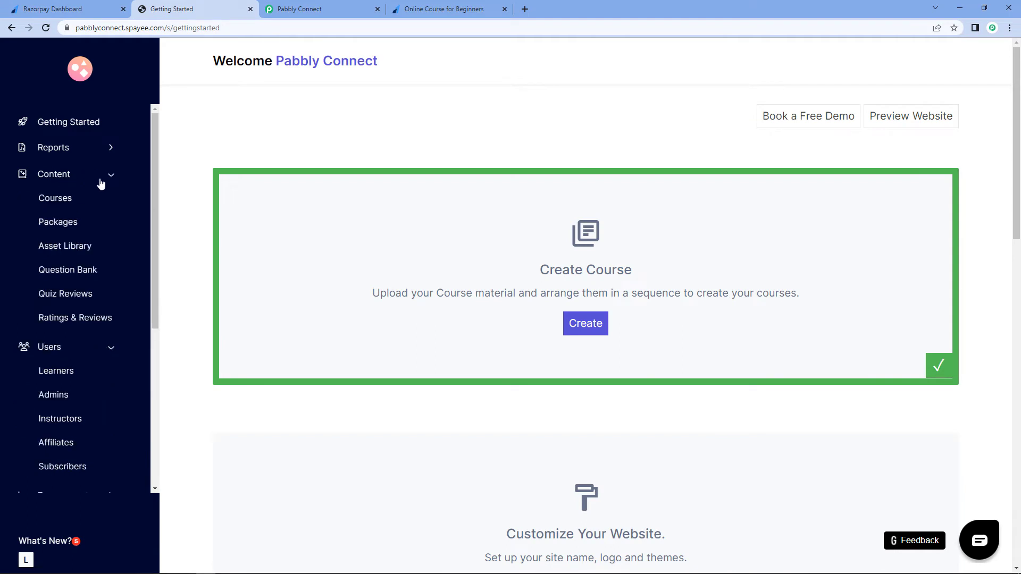
{"action": "left_click", "coordinate": [62, 206]}
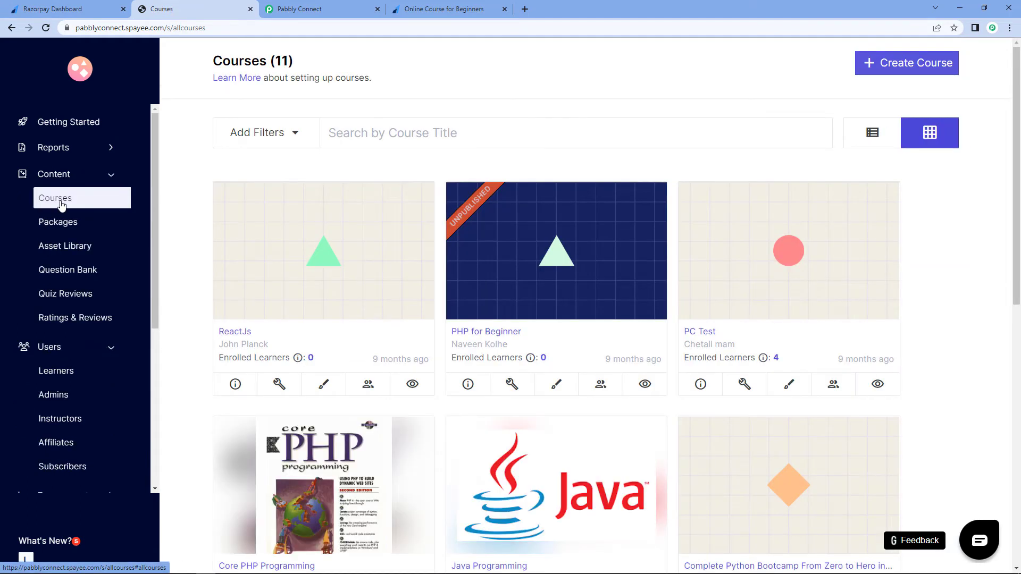
{"action": "left_click", "coordinate": [493, 333]}
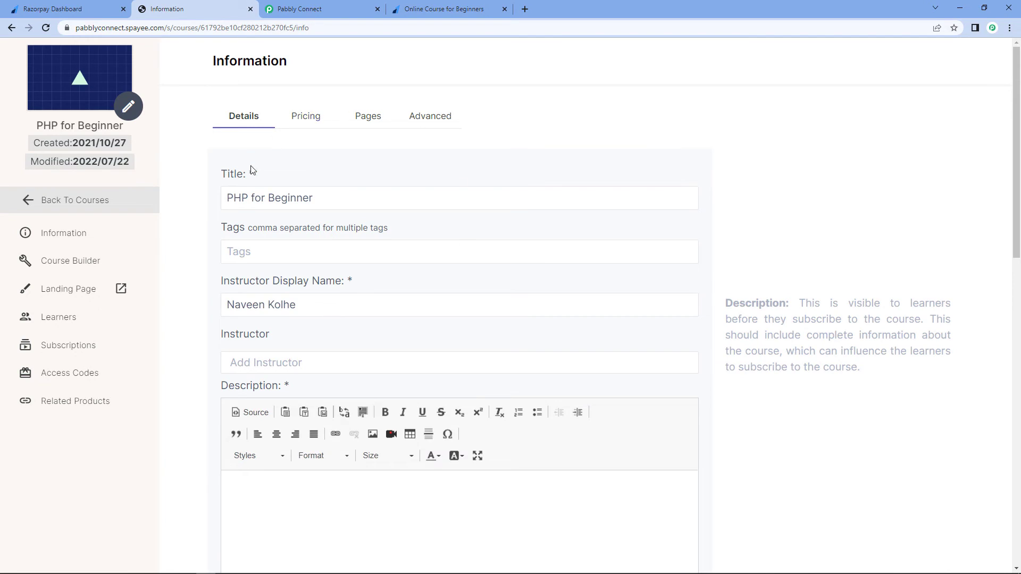
{"action": "left_click", "coordinate": [366, 125]}
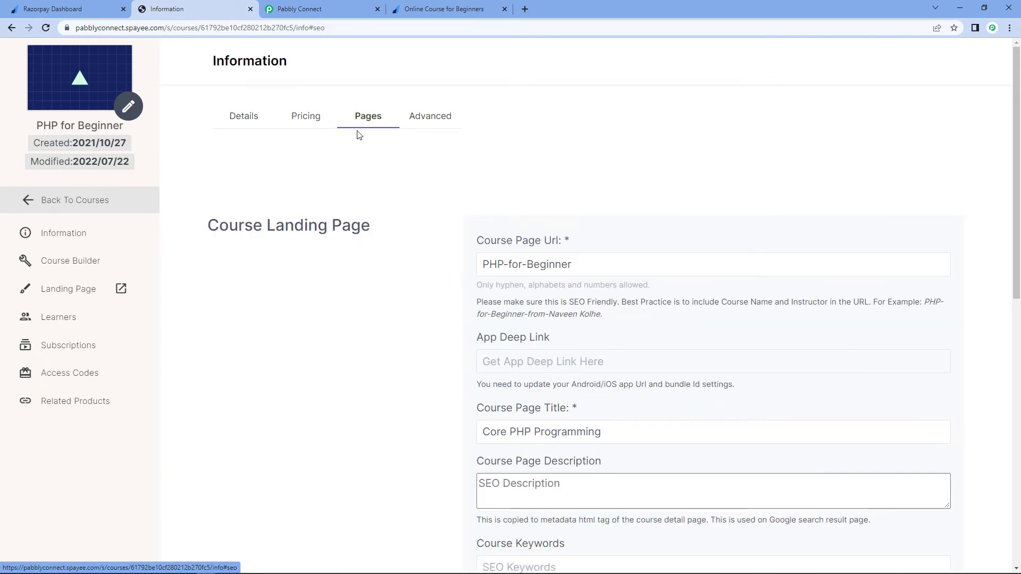
{"action": "left_click_drag", "start_coordinate": [586, 267], "coordinate": [452, 267]}
{"action": "right_click", "coordinate": [512, 265]}
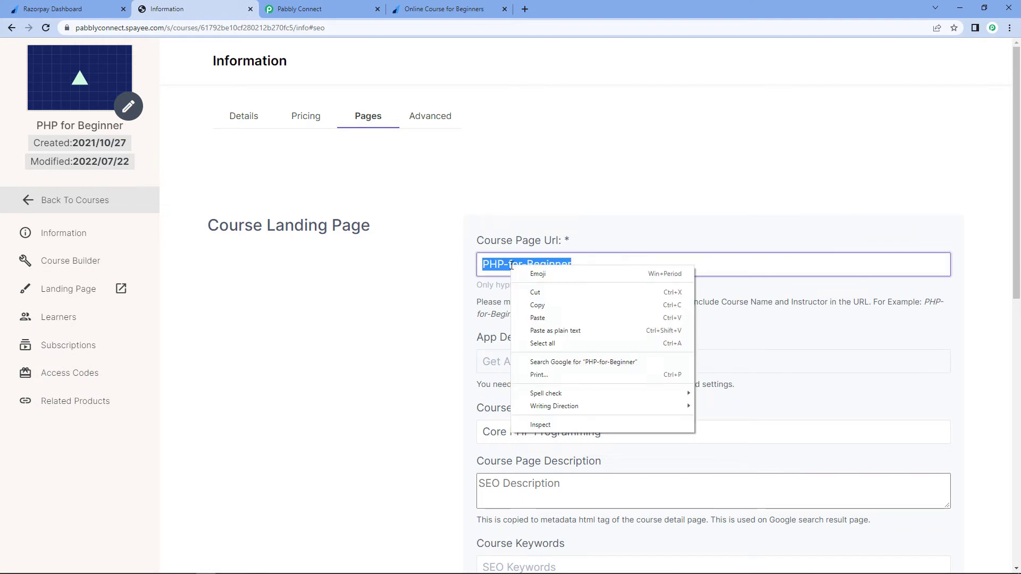
{"action": "left_click", "coordinate": [536, 310]}
{"action": "left_click", "coordinate": [477, 220]}
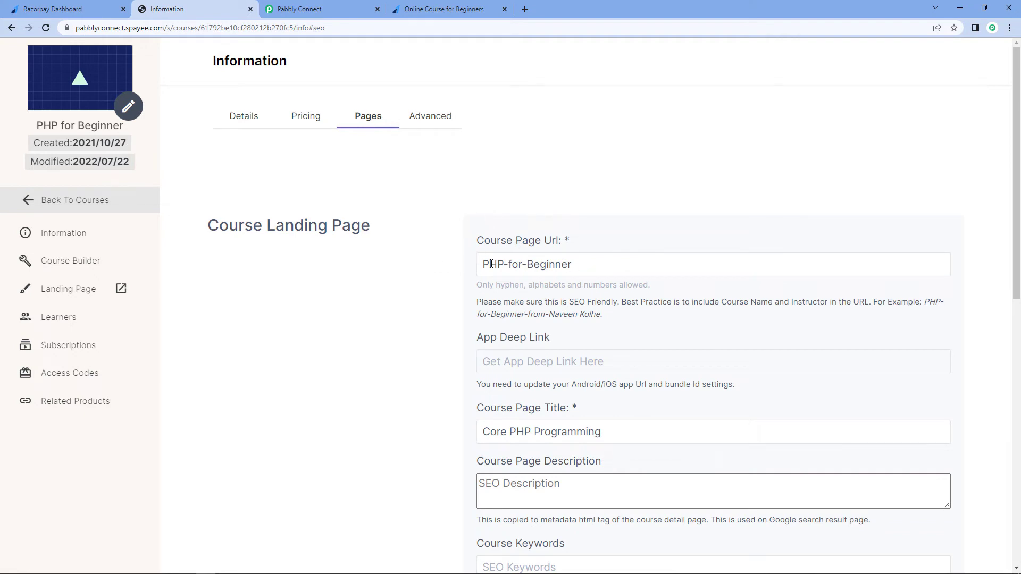
- Paste PHP-for-Beginner into the Course Page Name field, then save and send a test request
{"action": "left_click", "coordinate": [295, 9]}
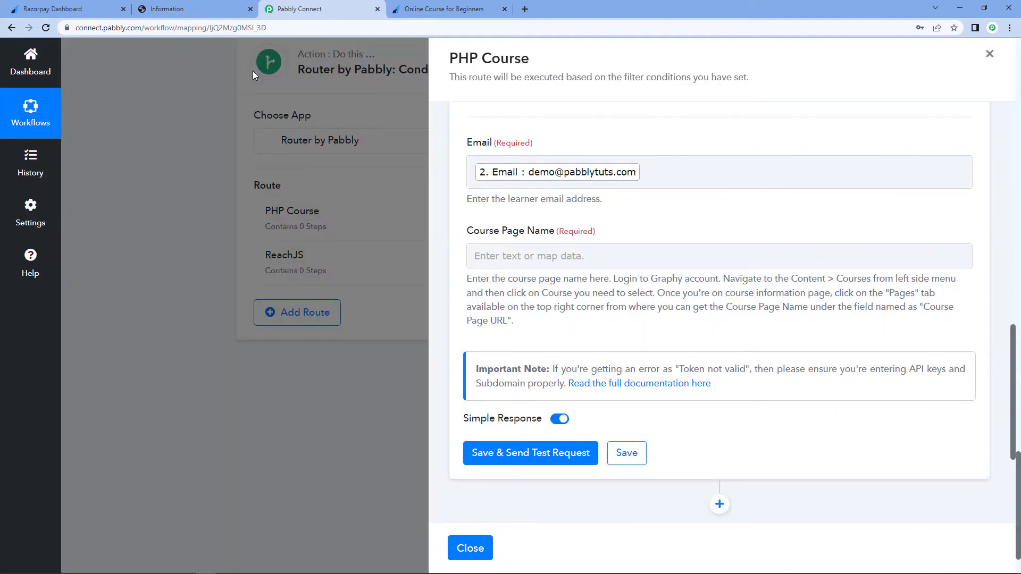
{"action": "left_click", "coordinate": [490, 256]}
{"action": "right_click", "coordinate": [490, 256]}
{"action": "left_click", "coordinate": [529, 341]}
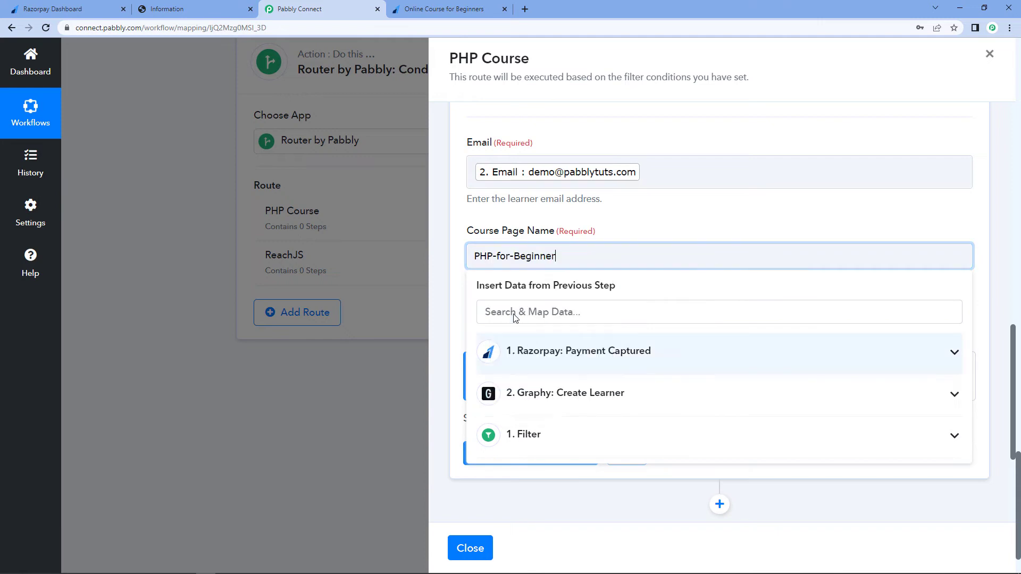
{"action": "left_click", "coordinate": [608, 221]}
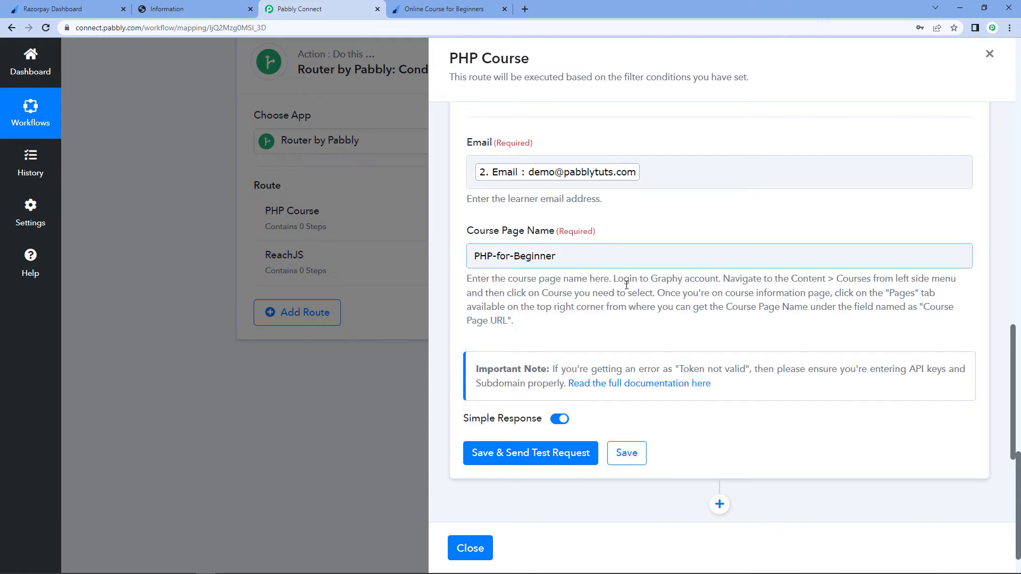
{"action": "left_click", "coordinate": [537, 455]}
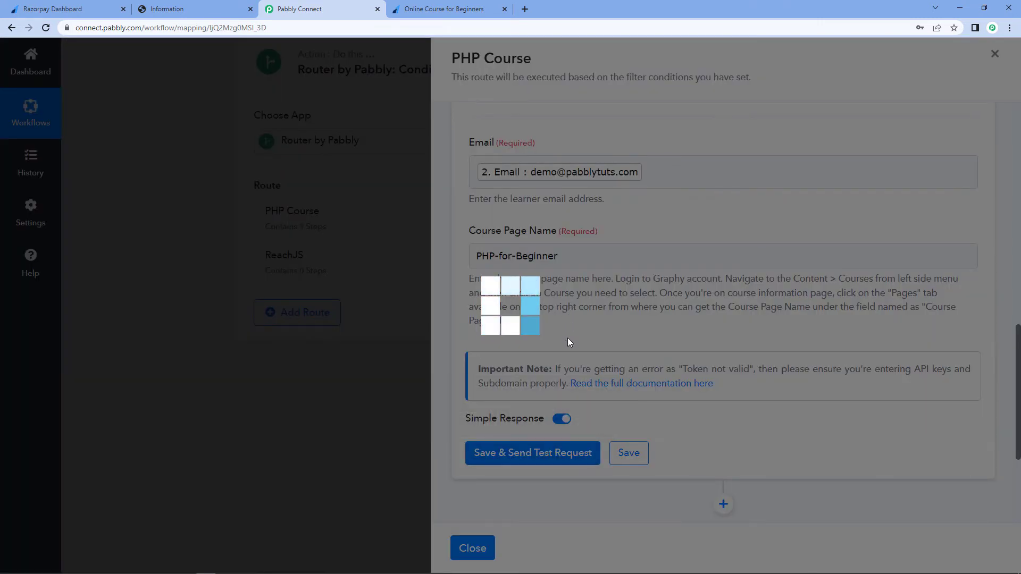
- Review the enrollment test response and check the PHP for Beginner course's learners list in Graphy
{"action": "scroll", "coordinate": [558, 319], "scroll_direction": "down", "scroll_amount": 3}
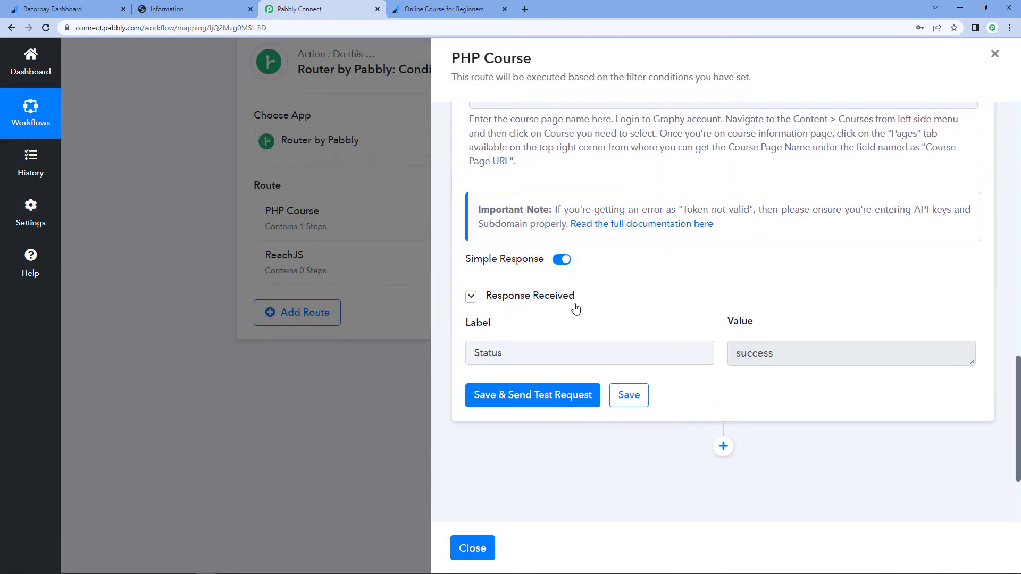
{"action": "left_click_drag", "start_coordinate": [780, 356], "coordinate": [680, 310]}
{"action": "left_click", "coordinate": [679, 310]}
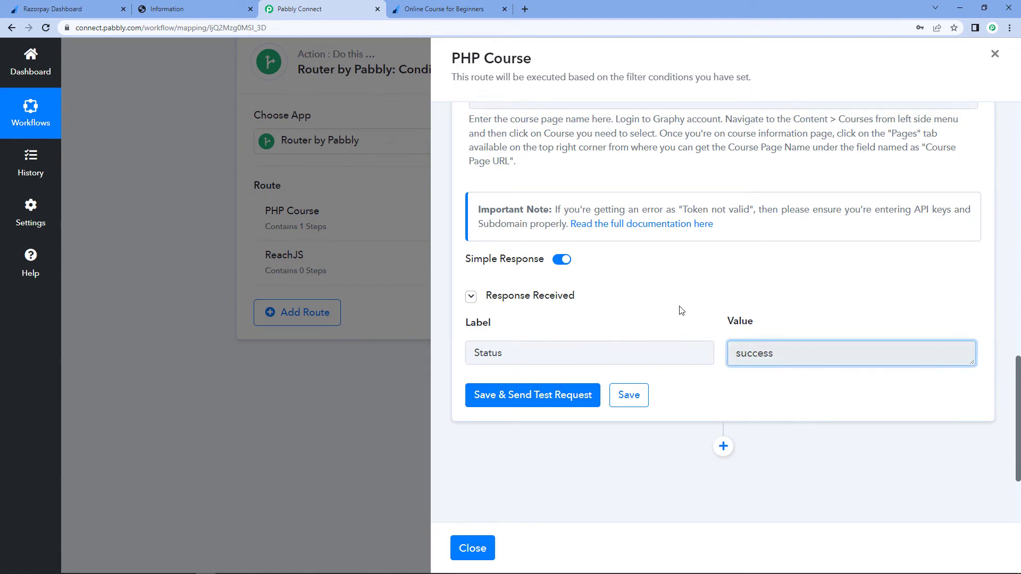
{"action": "scroll", "coordinate": [681, 310], "scroll_direction": "up", "scroll_amount": 5}
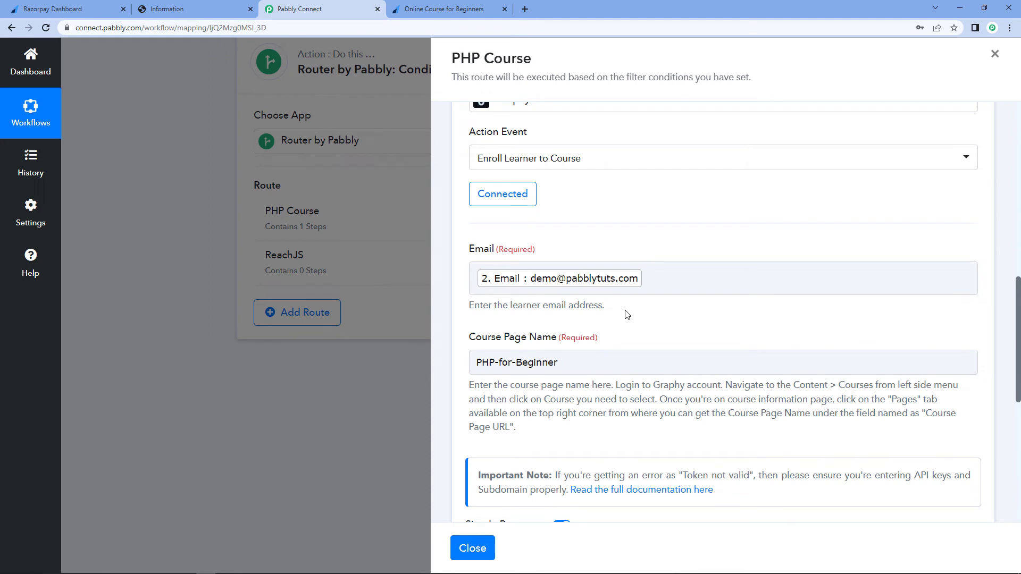
{"action": "left_click_drag", "start_coordinate": [590, 361], "coordinate": [475, 362]}
{"action": "left_click", "coordinate": [560, 323]}
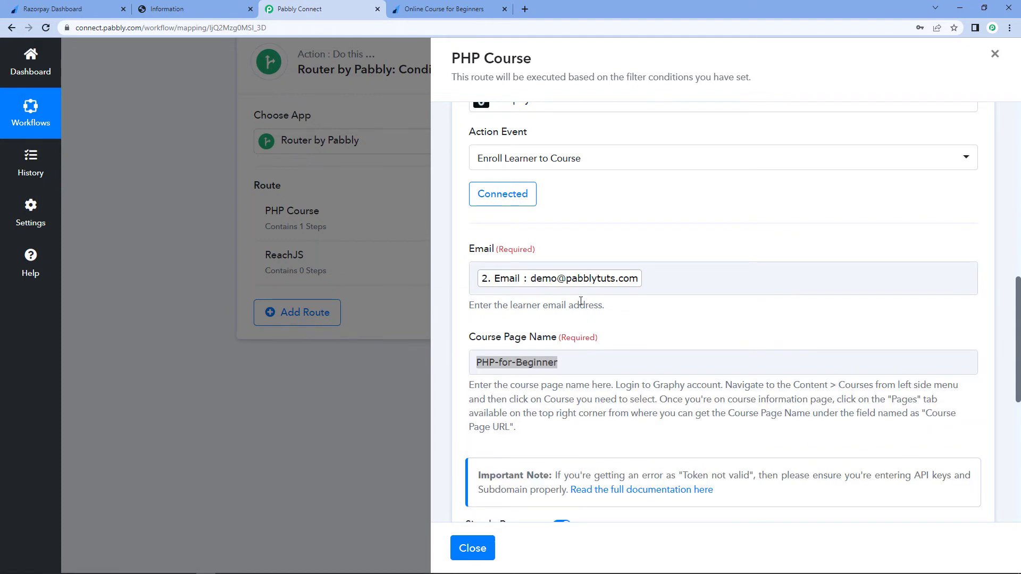
{"action": "left_click", "coordinate": [200, 11]}
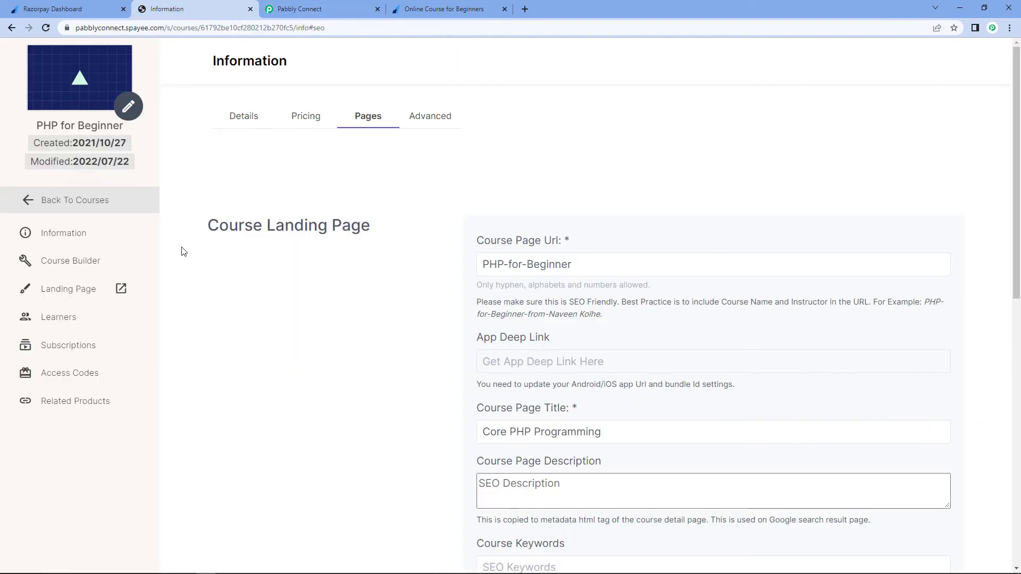
{"action": "left_click", "coordinate": [57, 322]}
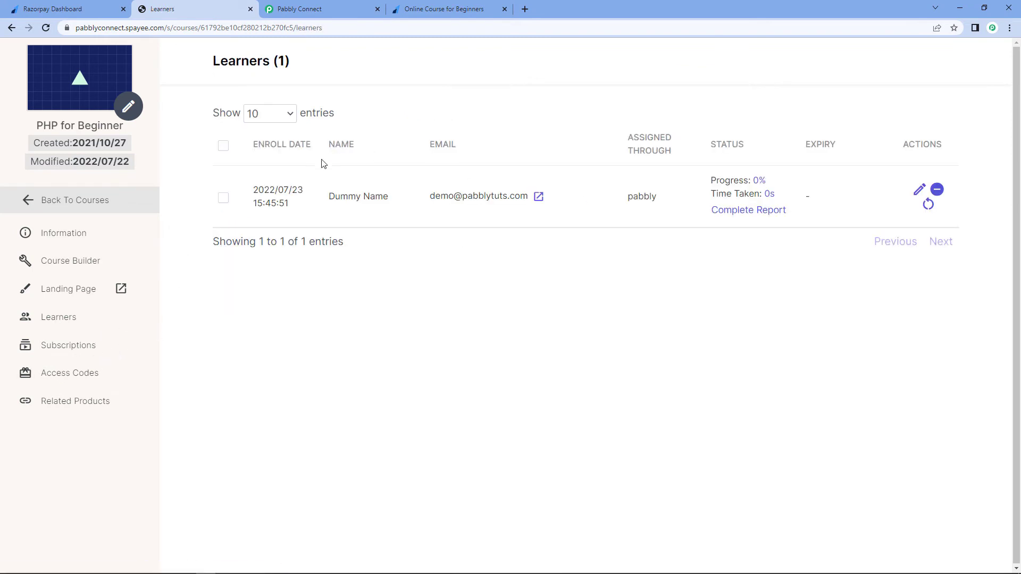
{"action": "left_click_drag", "start_coordinate": [316, 205], "coordinate": [549, 200]}
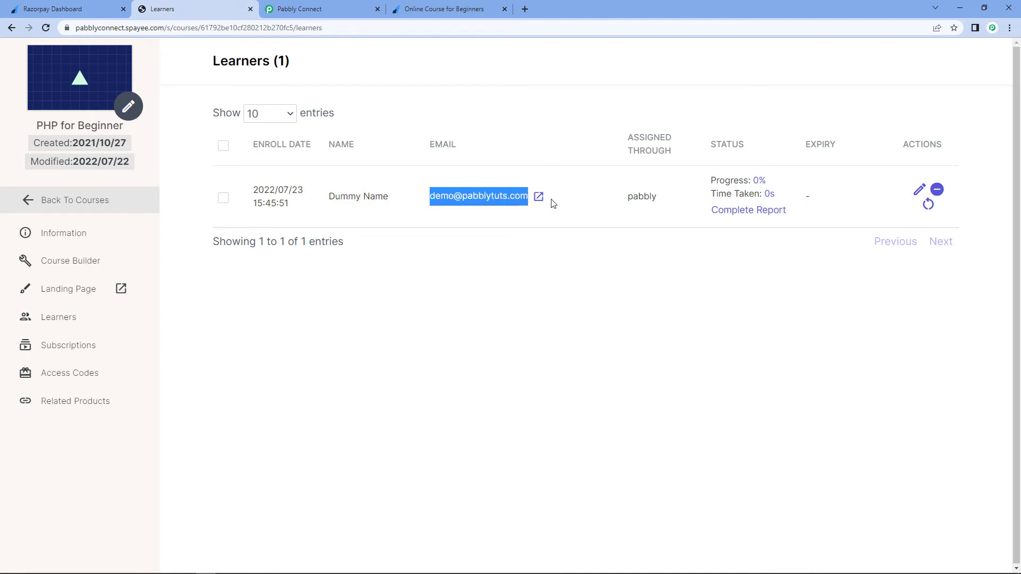
{"action": "left_click", "coordinate": [513, 138]}
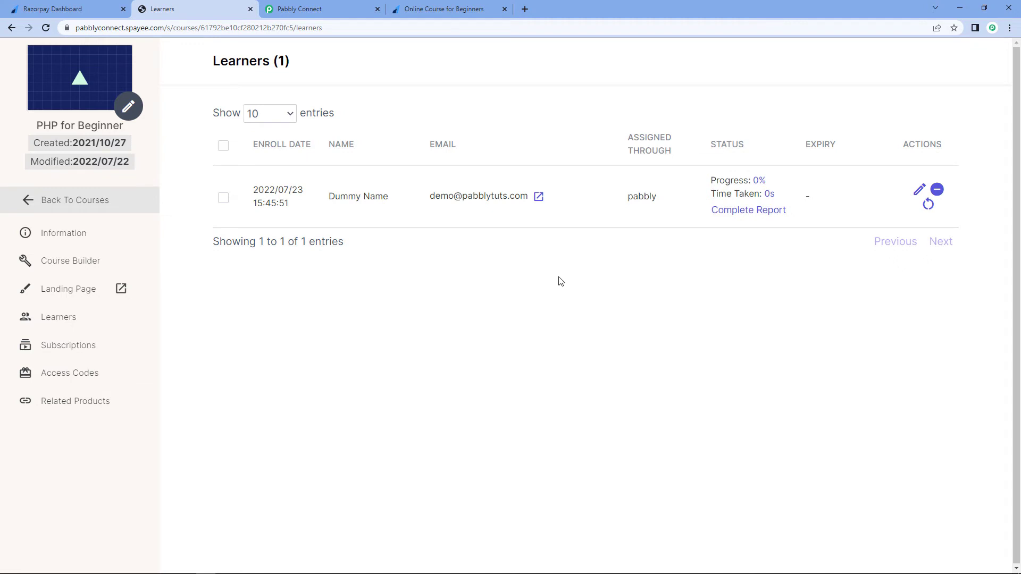
{"action": "left_click", "coordinate": [304, 5]}
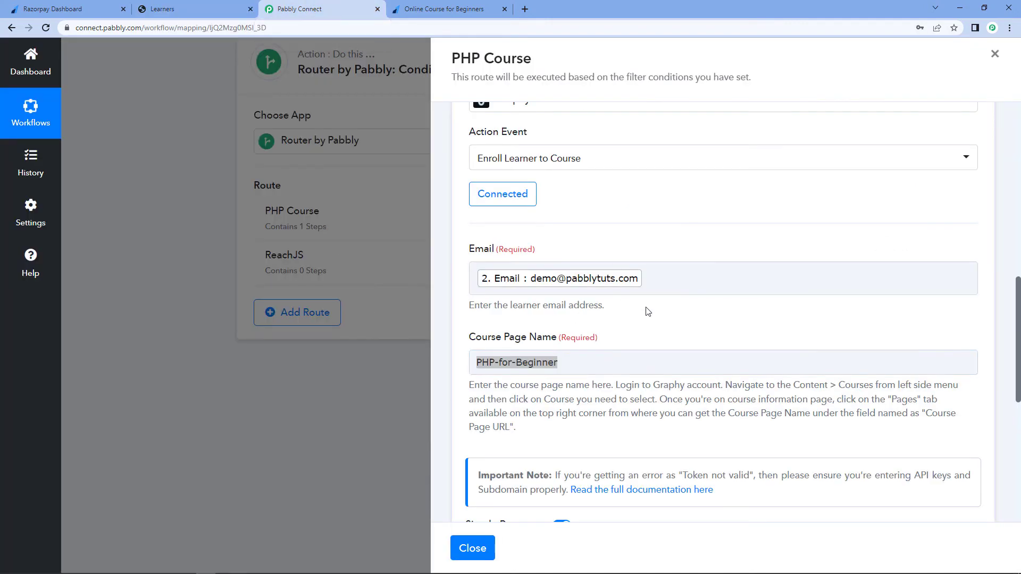
- Compare the route filter's value with the Course Page Name mapped in the enrollment action
{"action": "left_click", "coordinate": [576, 362]}
{"action": "left_click", "coordinate": [626, 334]}
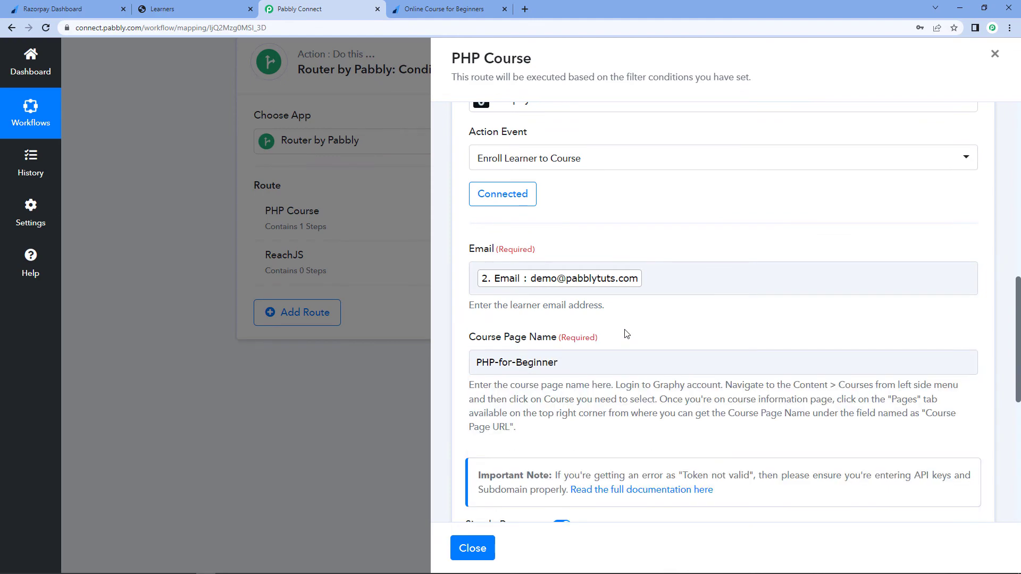
{"action": "scroll", "coordinate": [626, 333], "scroll_direction": "up", "scroll_amount": 10}
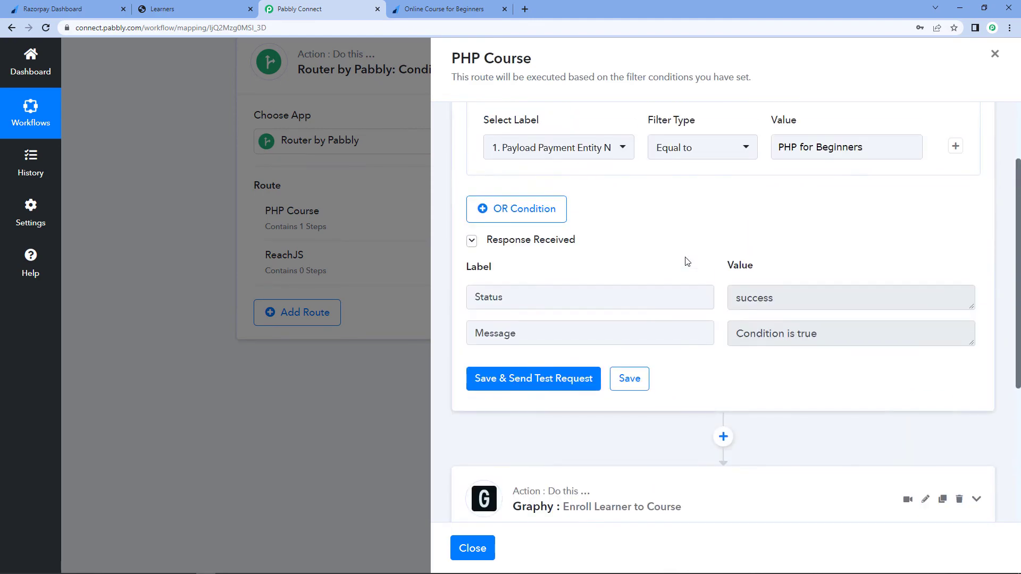
{"action": "scroll", "coordinate": [685, 262], "scroll_direction": "up", "scroll_amount": 2}
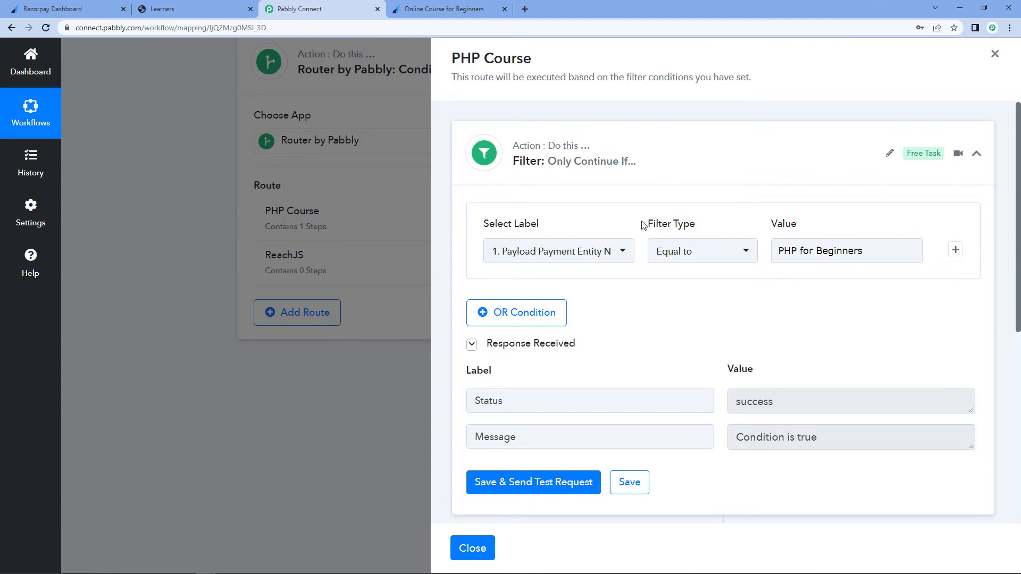
{"action": "left_click_drag", "start_coordinate": [886, 253], "coordinate": [714, 255]}
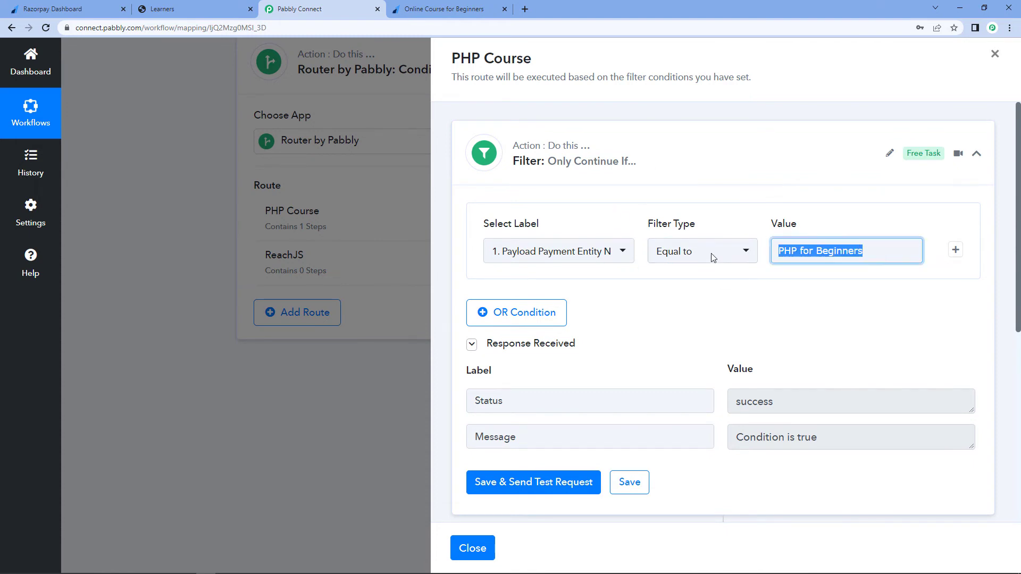
{"action": "left_click", "coordinate": [773, 184]}
{"action": "left_click", "coordinate": [813, 174]}
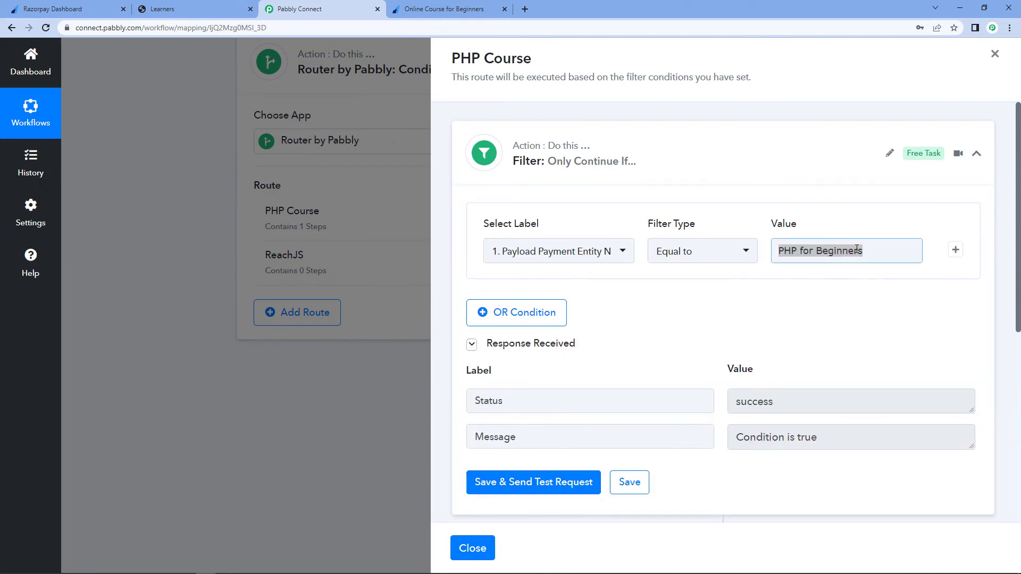
{"action": "left_click", "coordinate": [834, 250]}
{"action": "left_click", "coordinate": [722, 306]}
{"action": "left_click", "coordinate": [807, 273]}
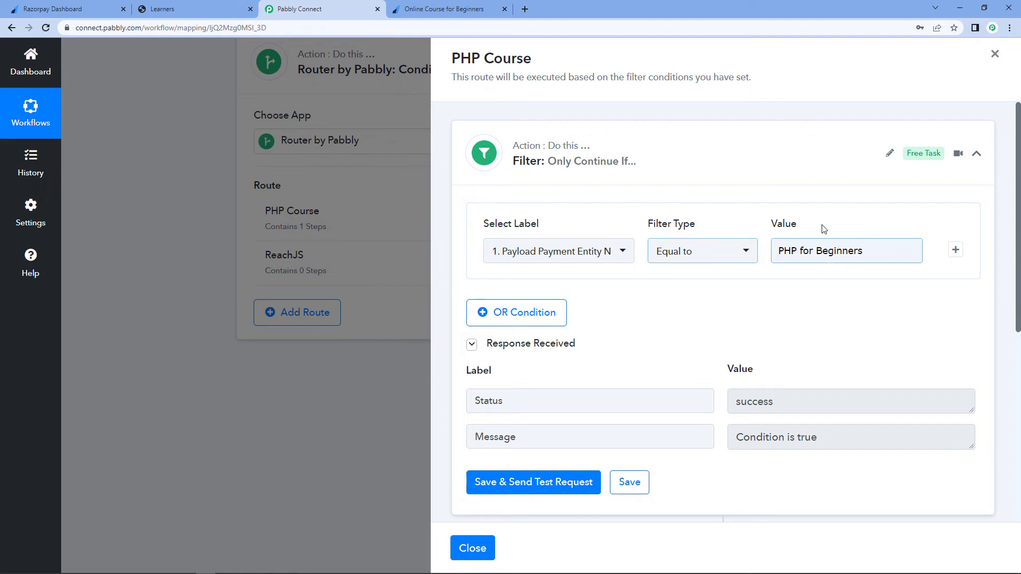
- Collapse the filter and Graphy action steps and close the PHP Course route panel
{"action": "scroll", "coordinate": [665, 360], "scroll_direction": "down", "scroll_amount": 6}
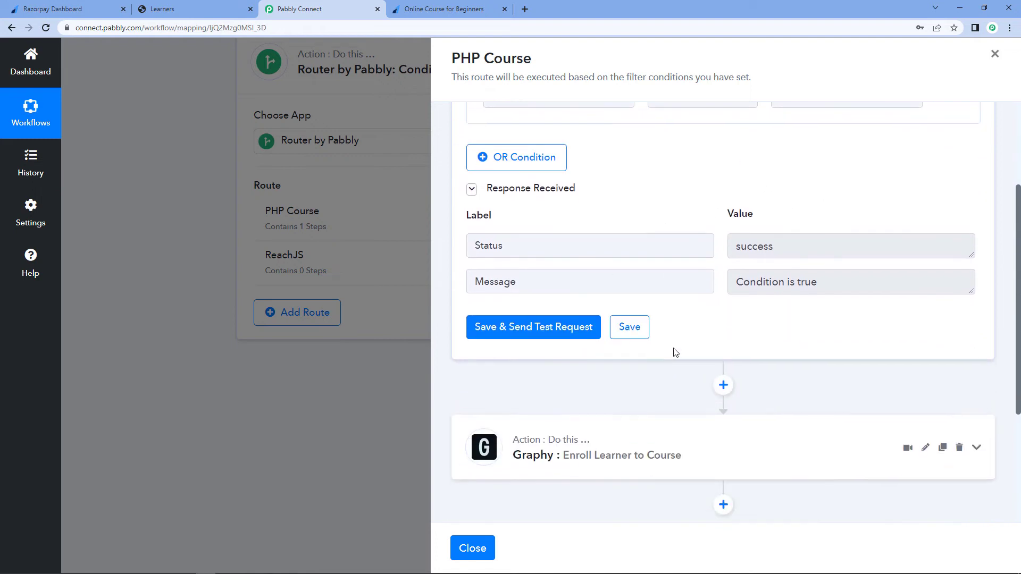
{"action": "left_click", "coordinate": [641, 303]}
{"action": "scroll", "coordinate": [575, 367], "scroll_direction": "down", "scroll_amount": 4}
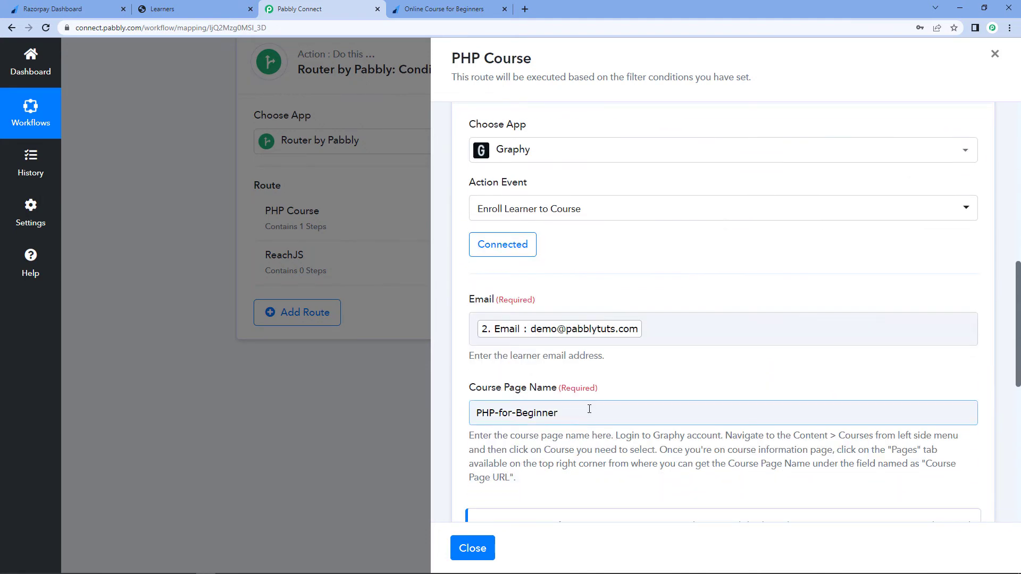
{"action": "scroll", "coordinate": [589, 409], "scroll_direction": "down", "scroll_amount": 4}
{"action": "scroll", "coordinate": [589, 409], "scroll_direction": "up", "scroll_amount": 6}
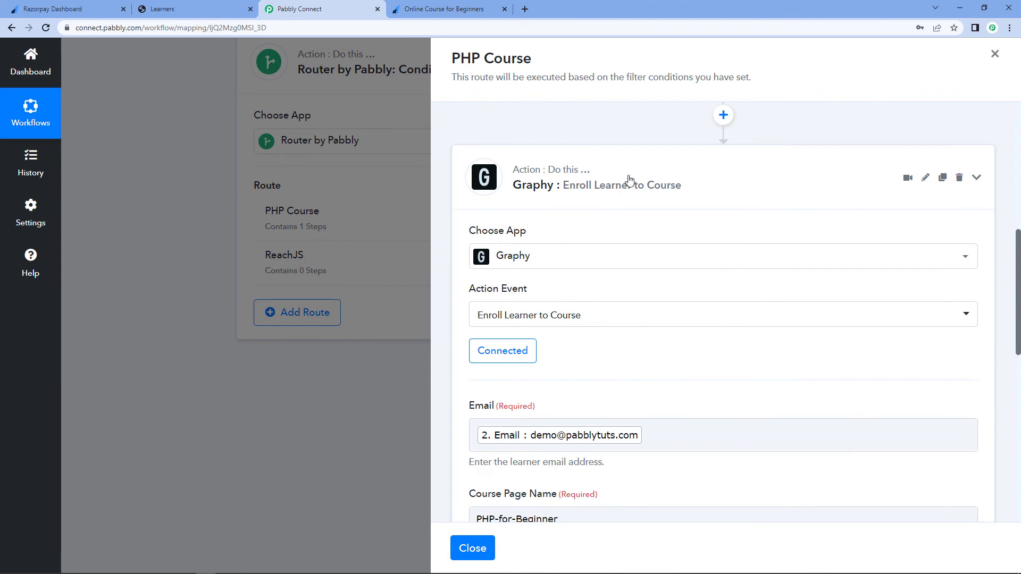
{"action": "left_click", "coordinate": [628, 180]}
{"action": "scroll", "coordinate": [674, 264], "scroll_direction": "up", "scroll_amount": 8}
{"action": "left_click", "coordinate": [675, 167]}
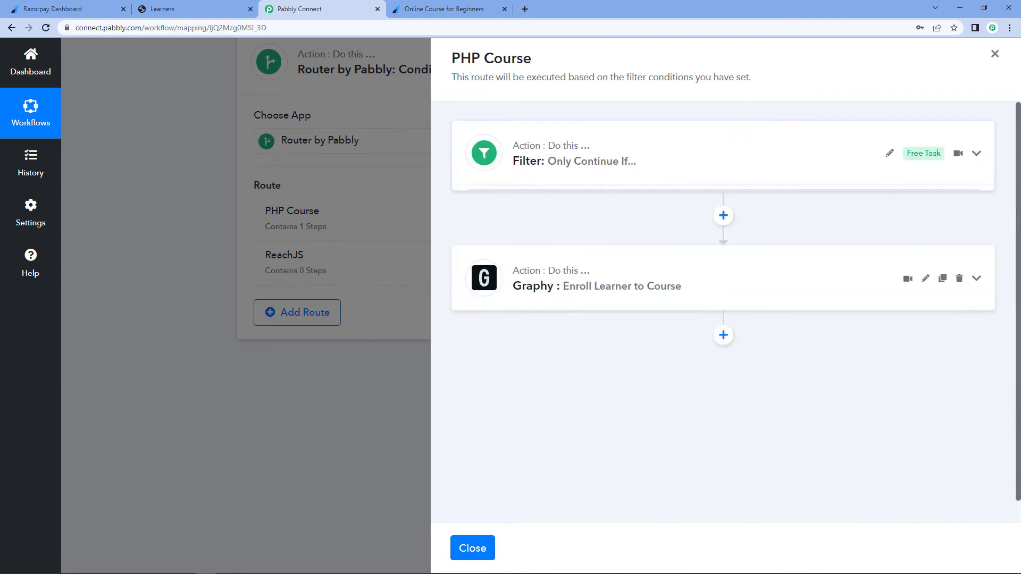
{"action": "left_click", "coordinate": [471, 547]}
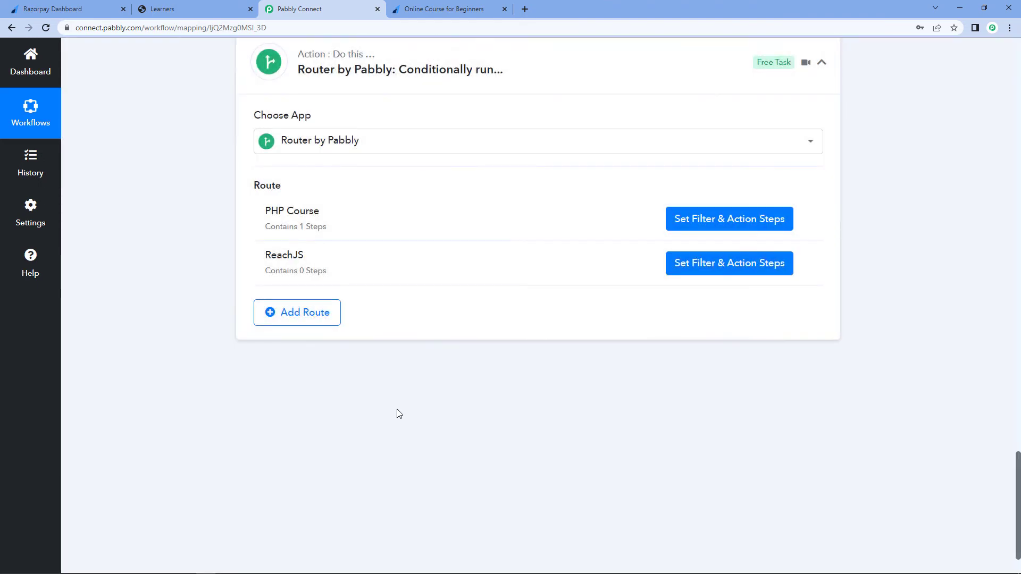
- Open the ReachJS route's filter, set its value to ReactJS, save and send a test request, then review the response
{"action": "left_click", "coordinate": [741, 263]}
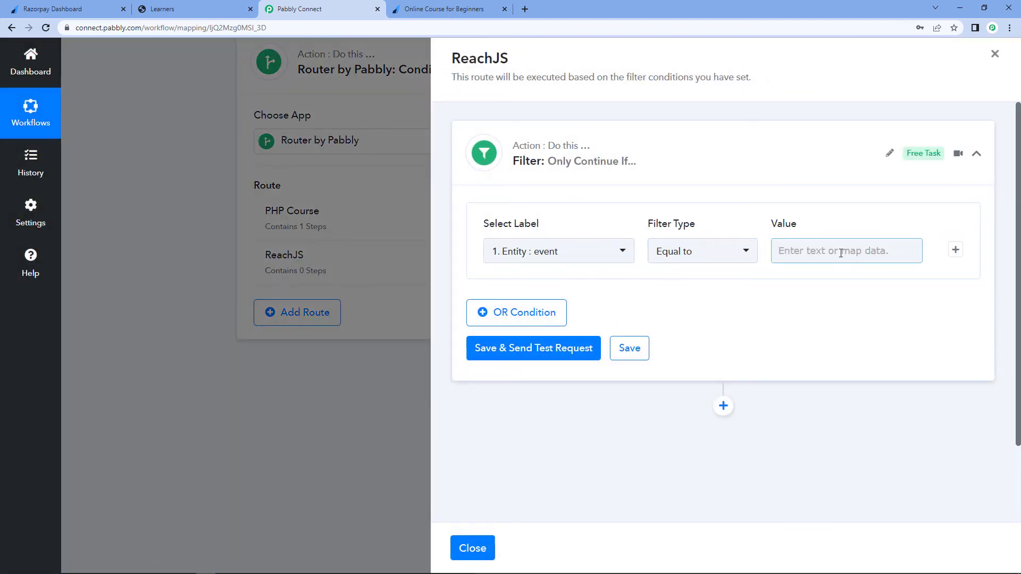
{"action": "left_click", "coordinate": [803, 251]}
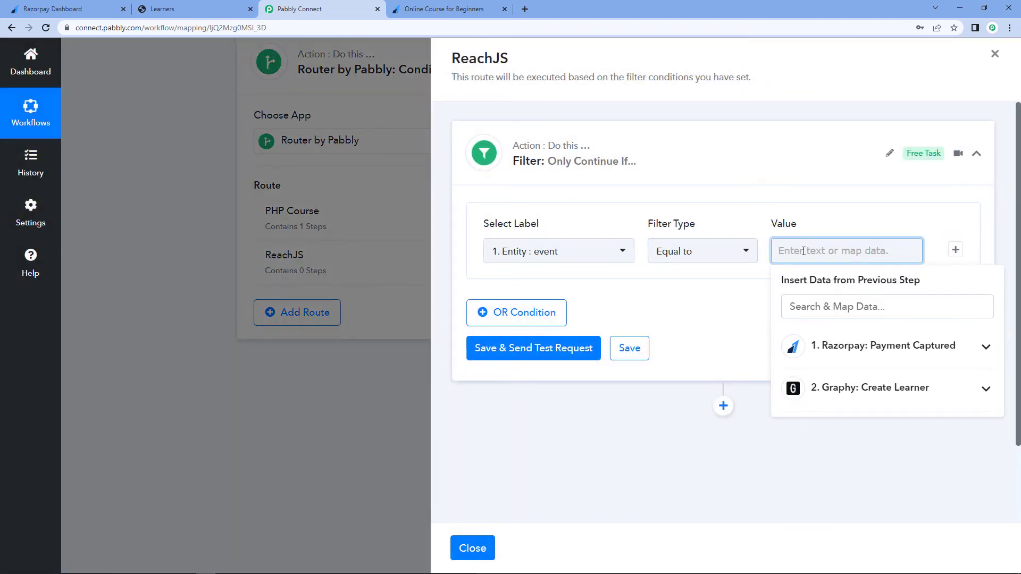
{"action": "type", "text": "ReactJS"}
{"action": "left_click", "coordinate": [803, 251]}
{"action": "type", "text": "tJS"}
{"action": "left_click", "coordinate": [593, 347]}
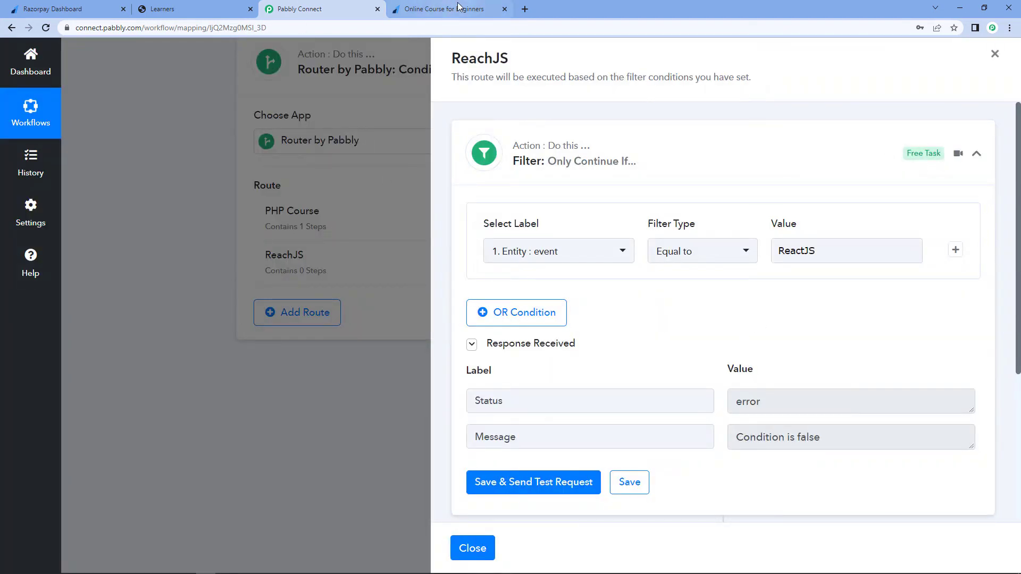
{"action": "left_click", "coordinate": [460, 7]}
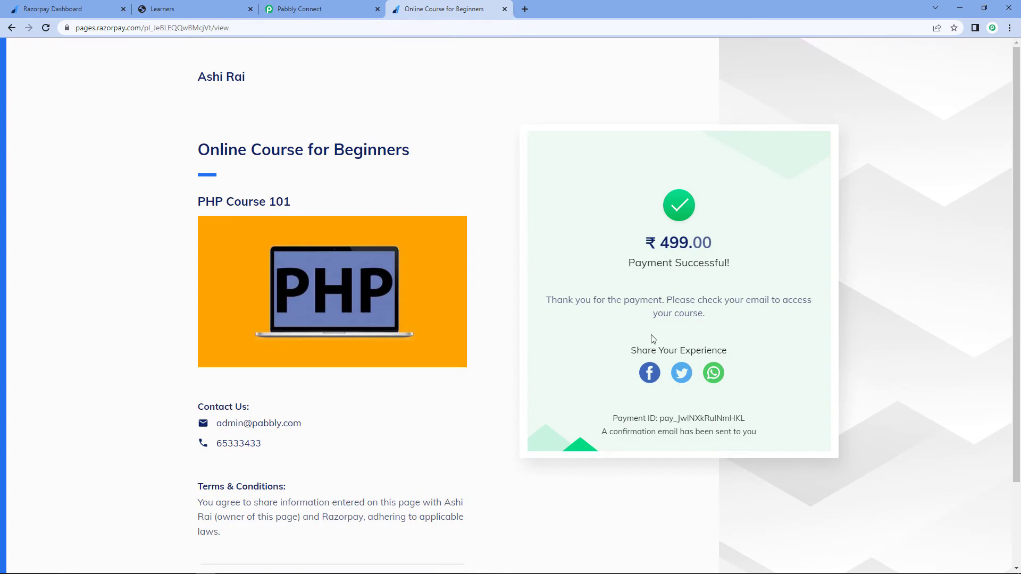
{"action": "left_click", "coordinate": [316, 10]}
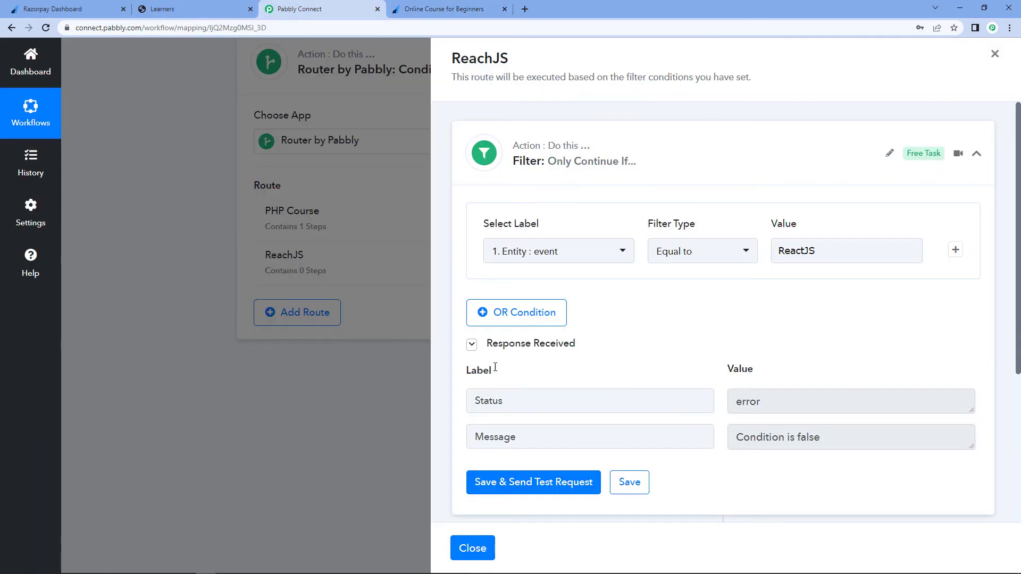
{"action": "left_click_drag", "start_coordinate": [833, 436], "coordinate": [726, 434]}
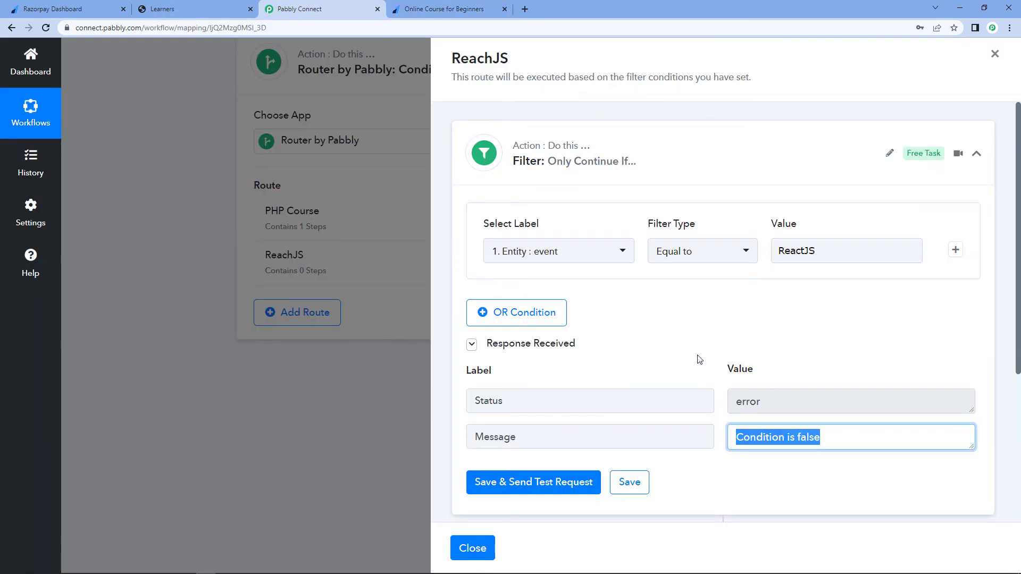
{"action": "left_click", "coordinate": [698, 357]}
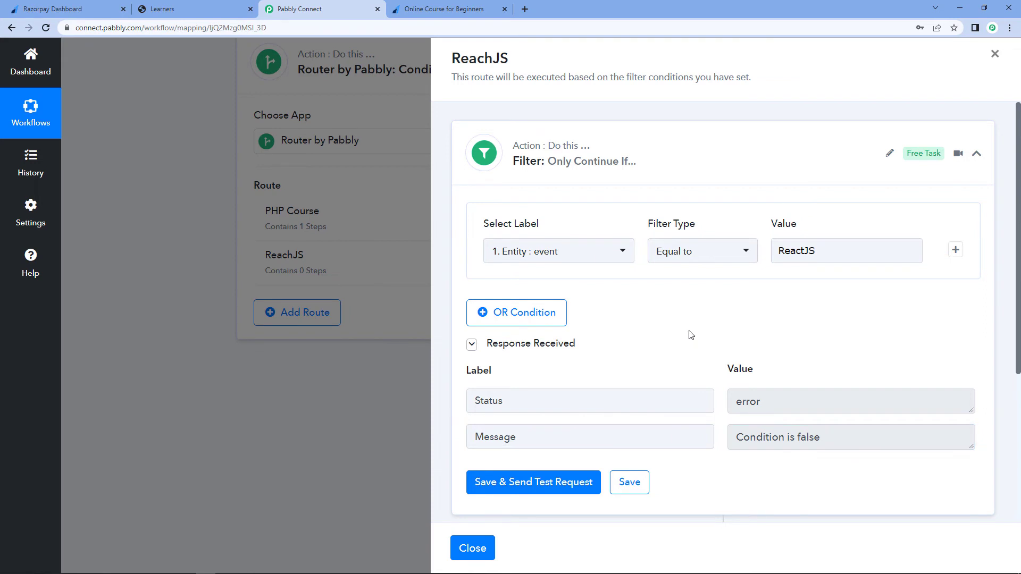
- Change the filter label to Payload Payment Entity Notes Course Name, then save and send a test request
{"action": "left_click", "coordinate": [591, 253]}
{"action": "left_click", "coordinate": [601, 334]}
{"action": "scroll", "coordinate": [612, 372], "scroll_direction": "down", "scroll_amount": 10}
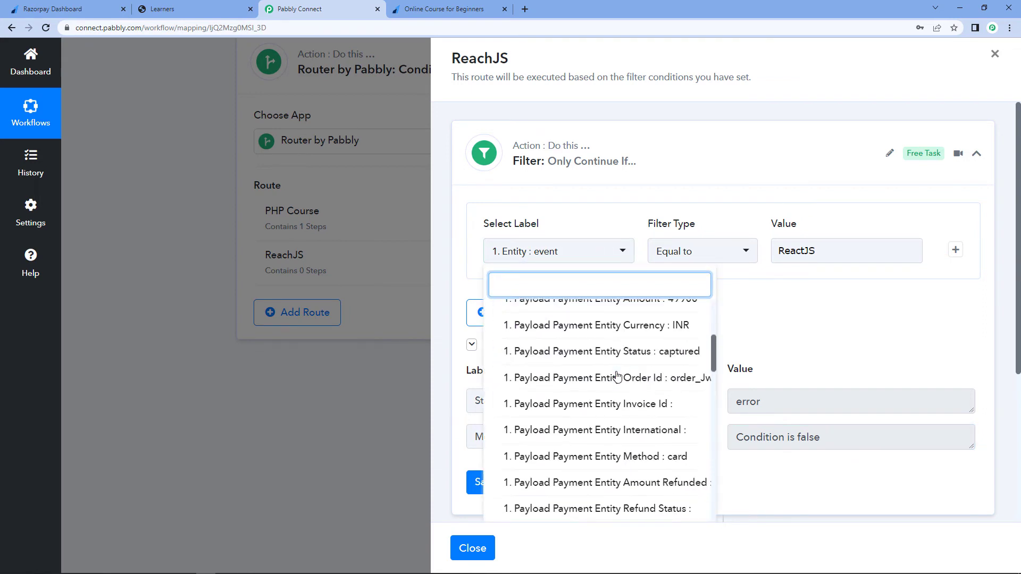
{"action": "scroll", "coordinate": [617, 376], "scroll_direction": "down", "scroll_amount": 6}
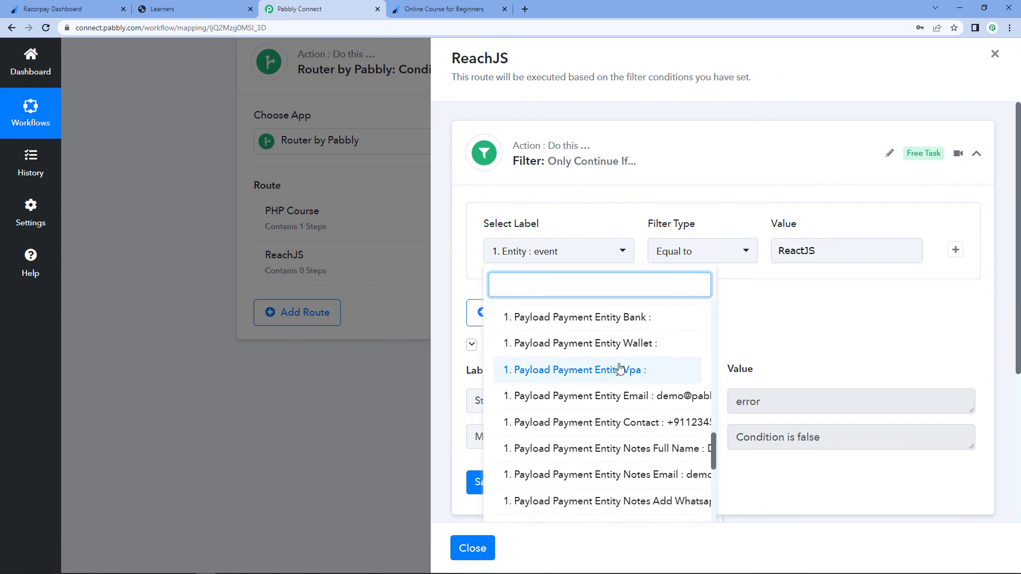
{"action": "scroll", "coordinate": [585, 393], "scroll_direction": "right", "scroll_amount": 2}
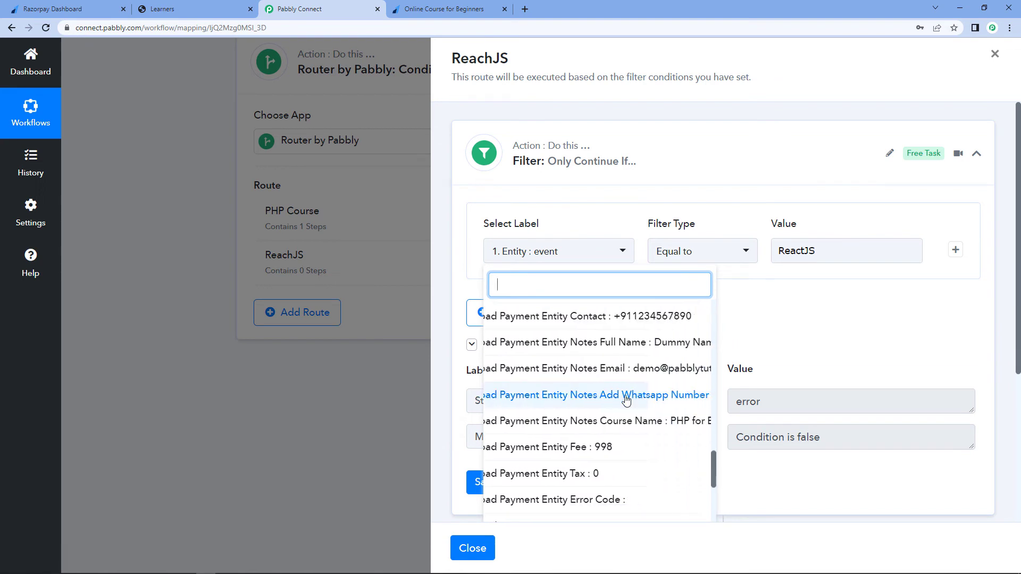
{"action": "left_click", "coordinate": [595, 420]}
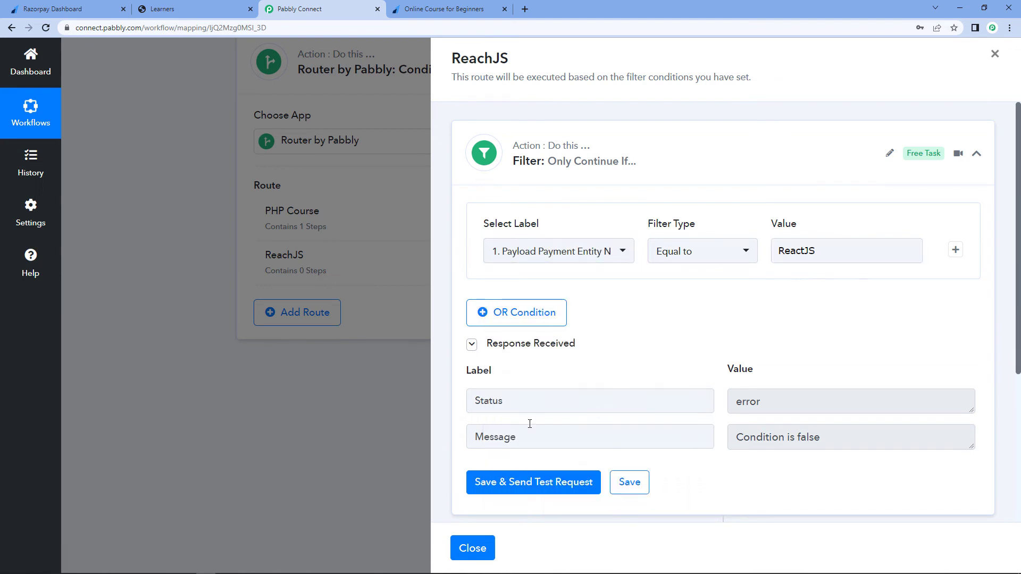
{"action": "left_click", "coordinate": [519, 483]}
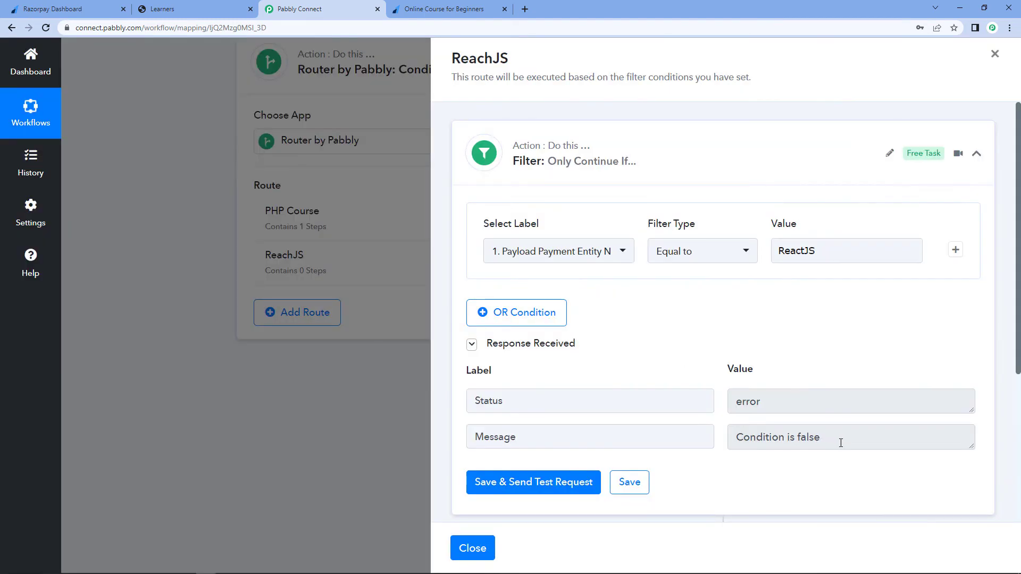
{"action": "left_click_drag", "start_coordinate": [840, 443], "coordinate": [674, 358]}
{"action": "left_click", "coordinate": [683, 347]}
- Add a Graphy Enroll Learner to Course action to the ReachJS route using the existing Graphy connection
{"action": "left_click", "coordinate": [481, 6]}
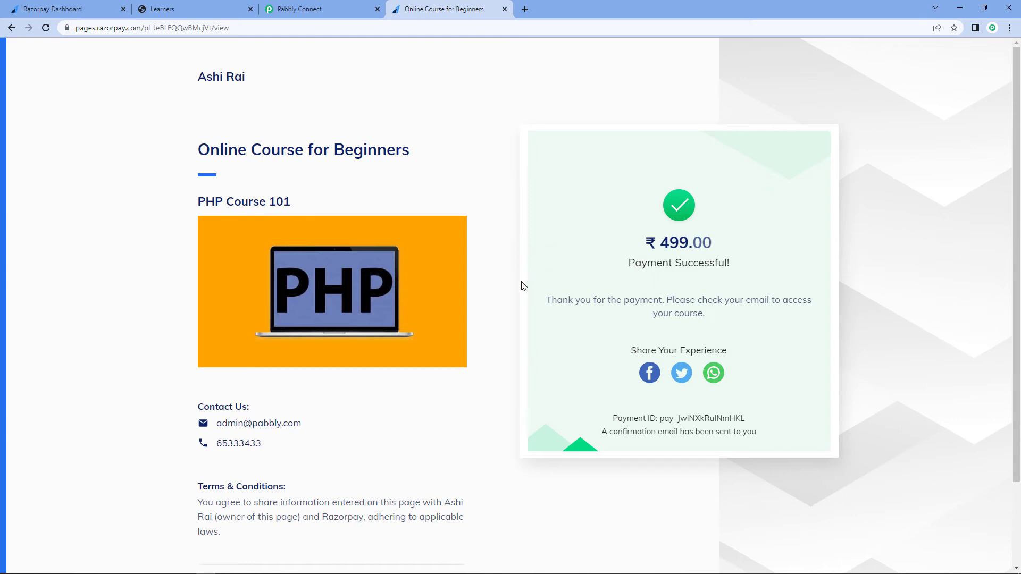
{"action": "left_click", "coordinate": [319, 5]}
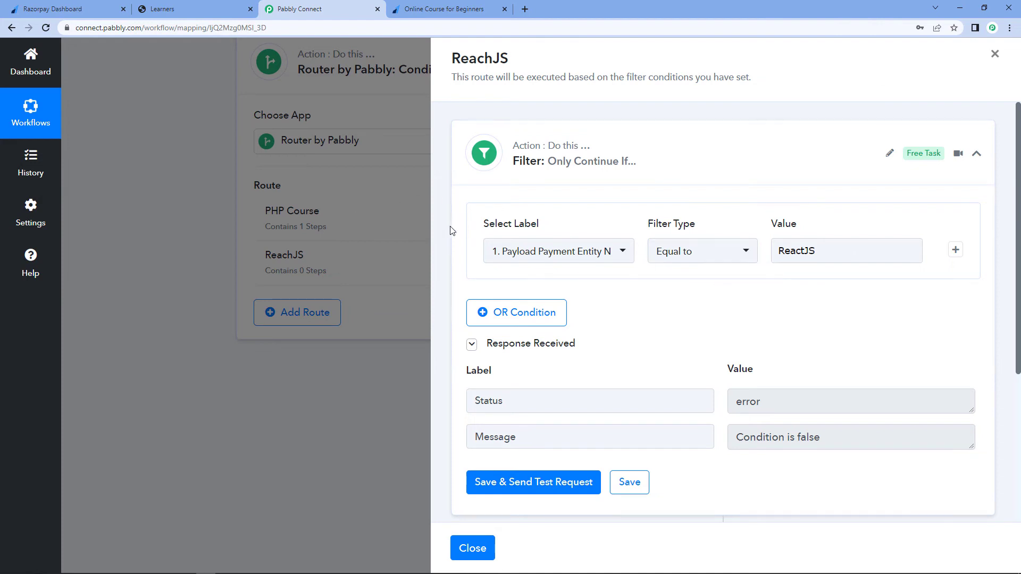
{"action": "left_click", "coordinate": [696, 174]}
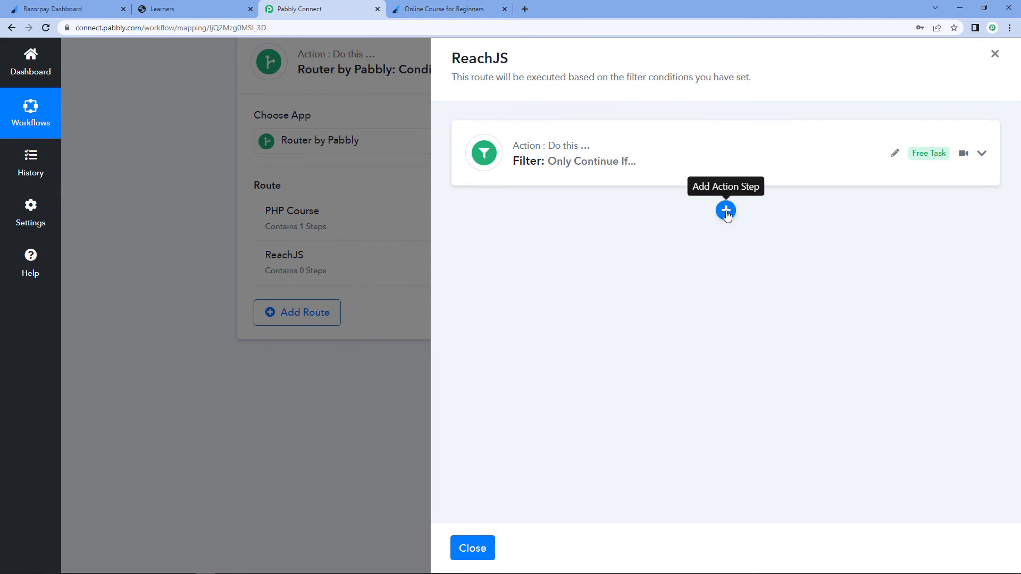
{"action": "left_click", "coordinate": [726, 211]}
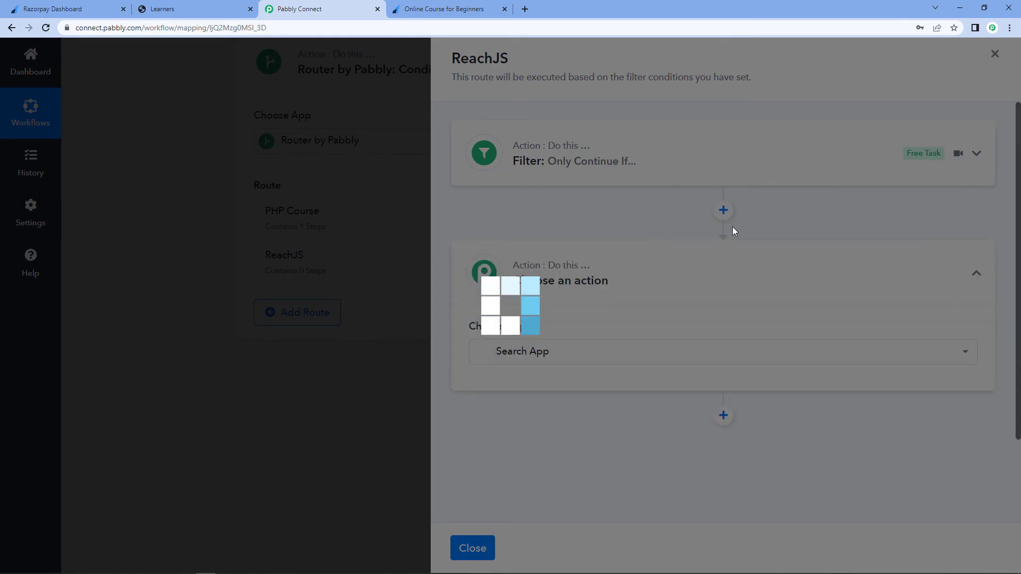
{"action": "type", "text": "G"}
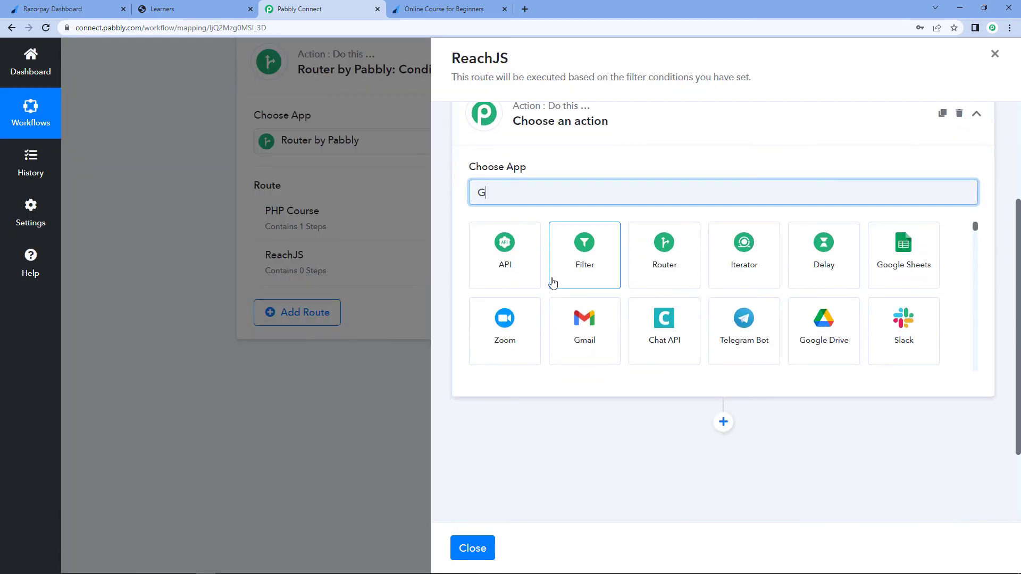
{"action": "type", "text": "rap"}
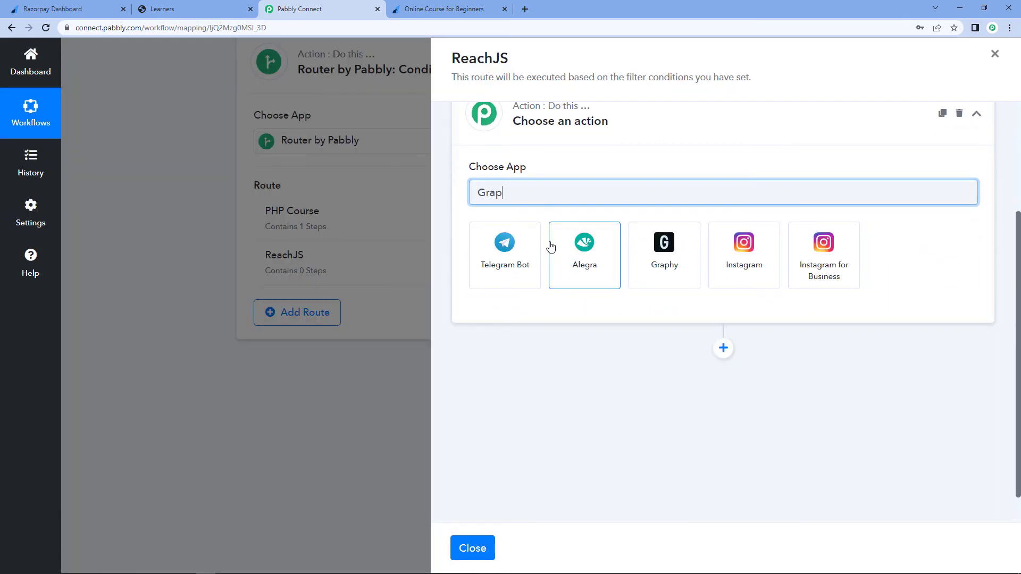
{"action": "left_click", "coordinate": [490, 256]}
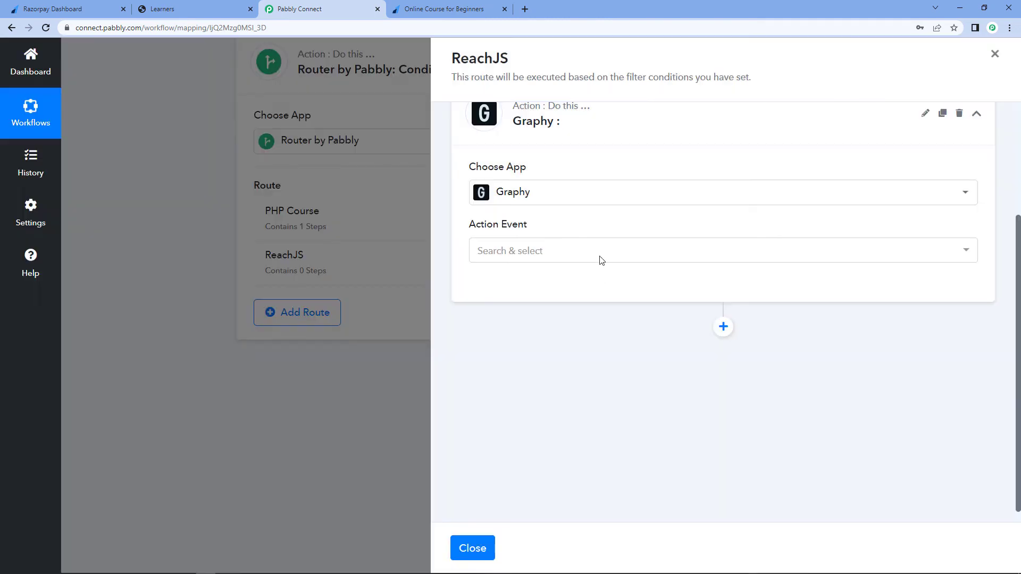
{"action": "left_click", "coordinate": [553, 254]}
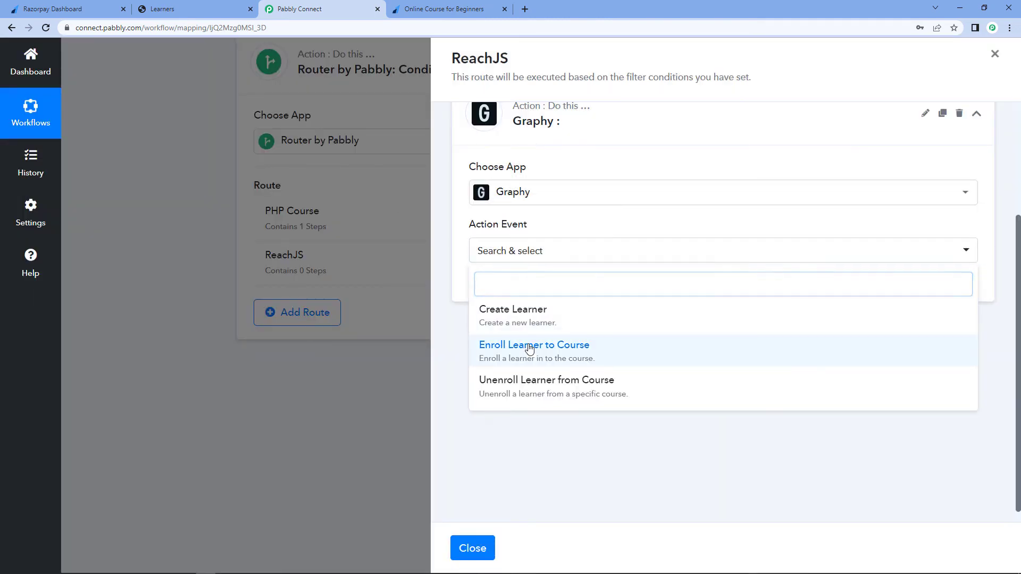
{"action": "left_click", "coordinate": [529, 347]}
{"action": "left_click", "coordinate": [473, 288]}
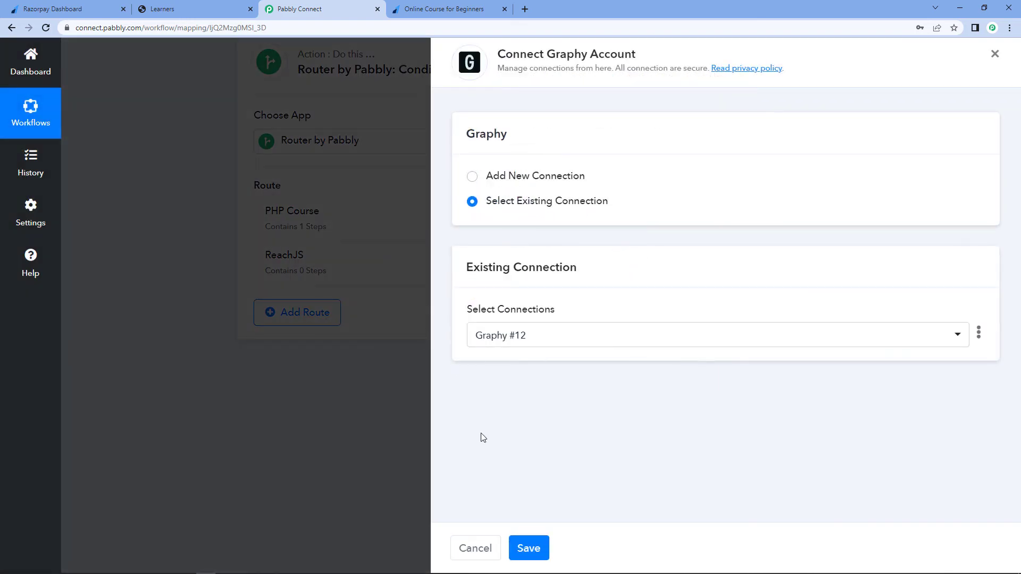
{"action": "left_click", "coordinate": [529, 548]}
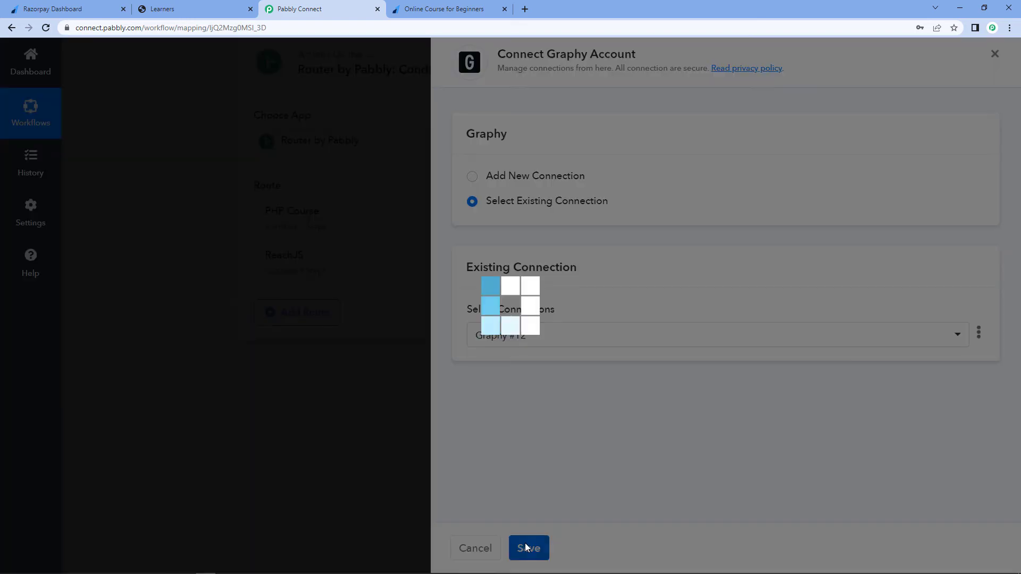
- Map the Email from the Graphy Create Learner step into the enrollment's Email field
{"action": "scroll", "coordinate": [594, 306], "scroll_direction": "down", "scroll_amount": 1}
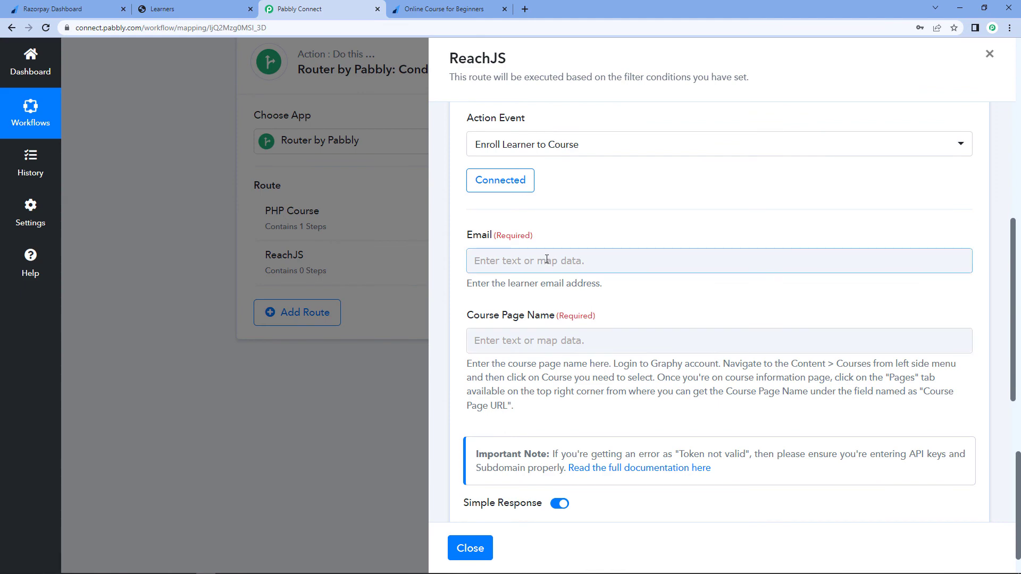
{"action": "left_click", "coordinate": [546, 258]}
{"action": "left_click", "coordinate": [558, 403]}
{"action": "scroll", "coordinate": [564, 372], "scroll_direction": "down", "scroll_amount": 3}
{"action": "left_click", "coordinate": [579, 279]}
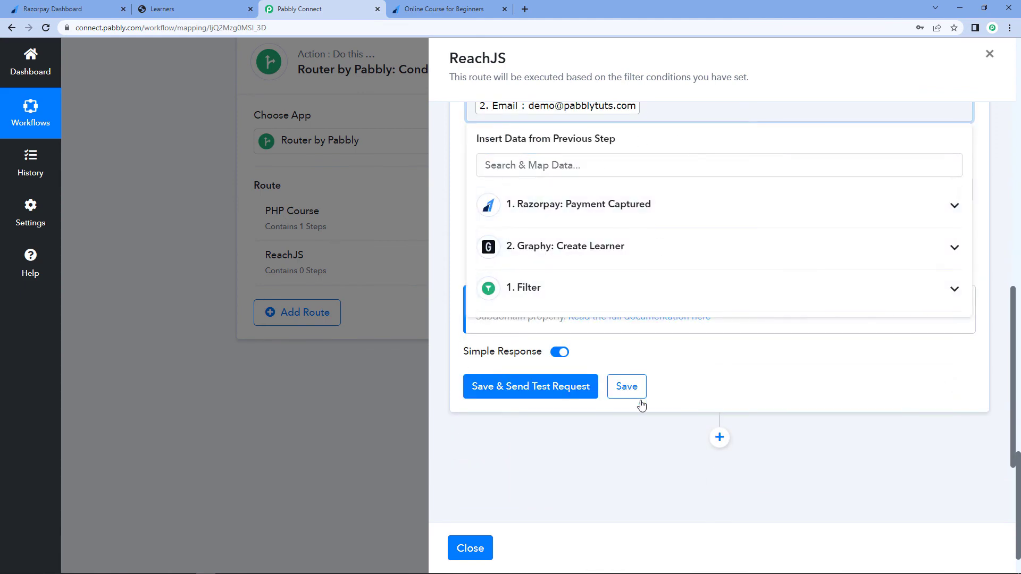
{"action": "left_click", "coordinate": [695, 360]}
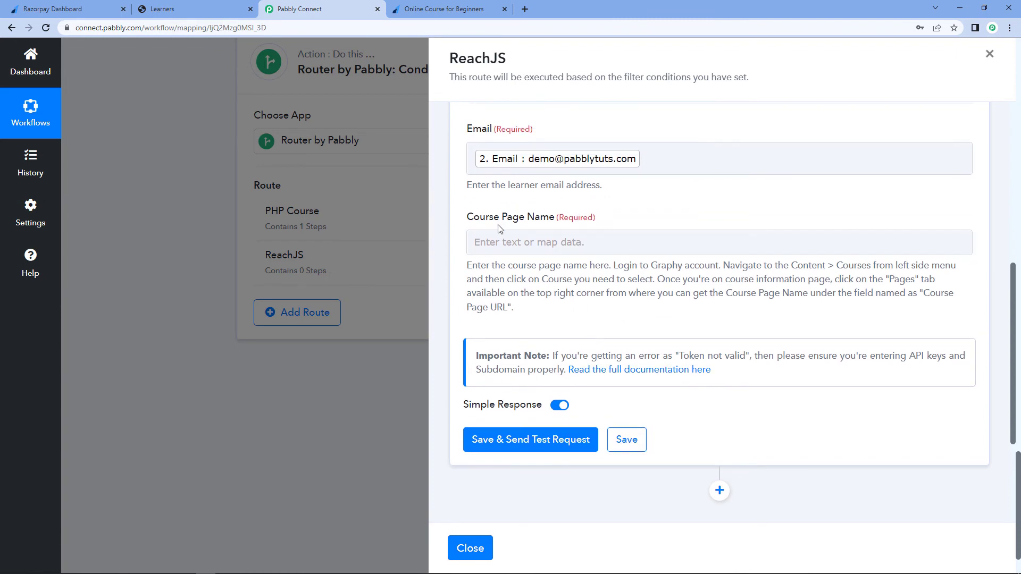
- In Graphy, open the ReactJs course's Pages settings and copy its Course Page Url
{"action": "left_click", "coordinate": [162, 7]}
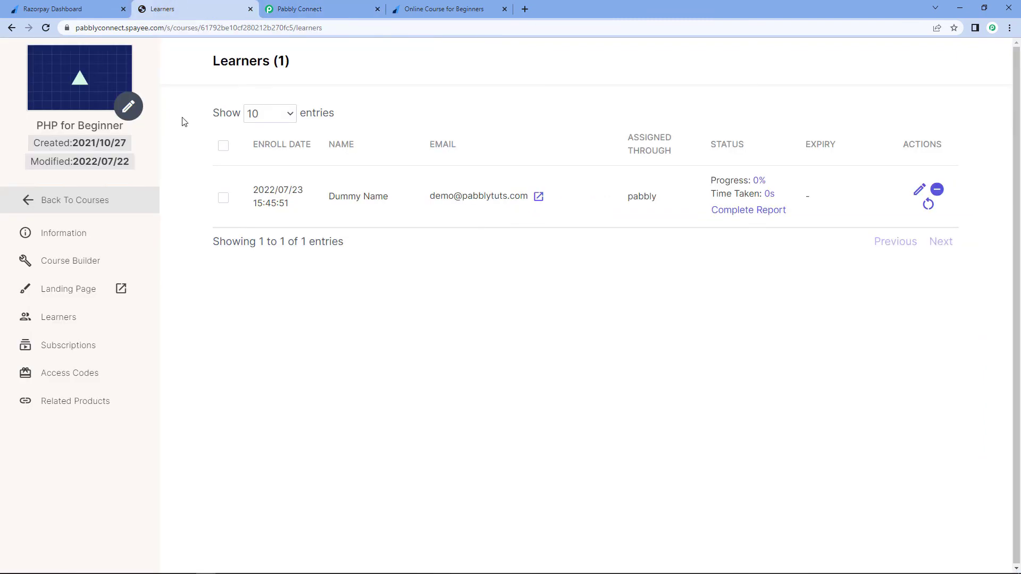
{"action": "left_click", "coordinate": [11, 29]}
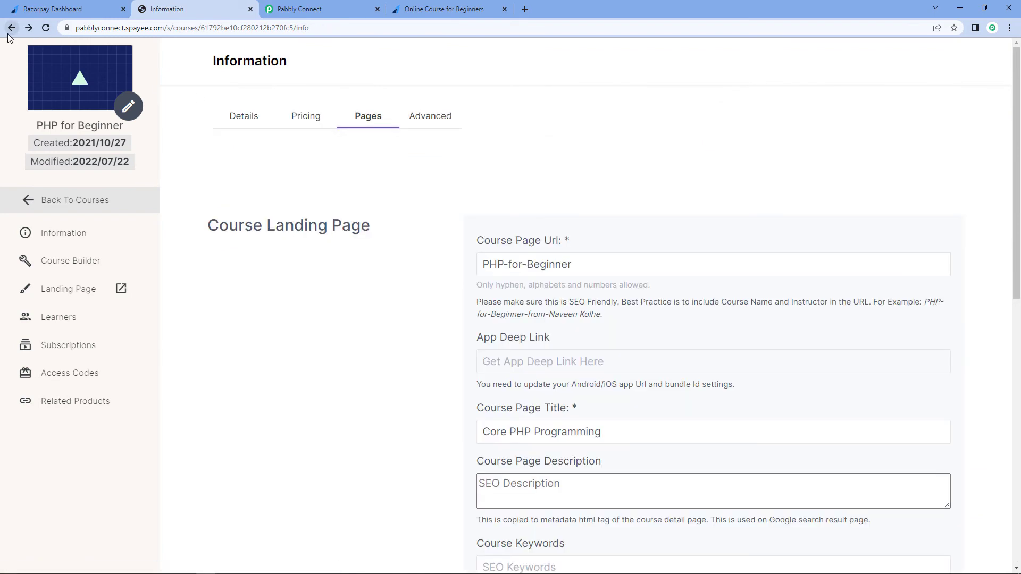
{"action": "left_click", "coordinate": [9, 32]}
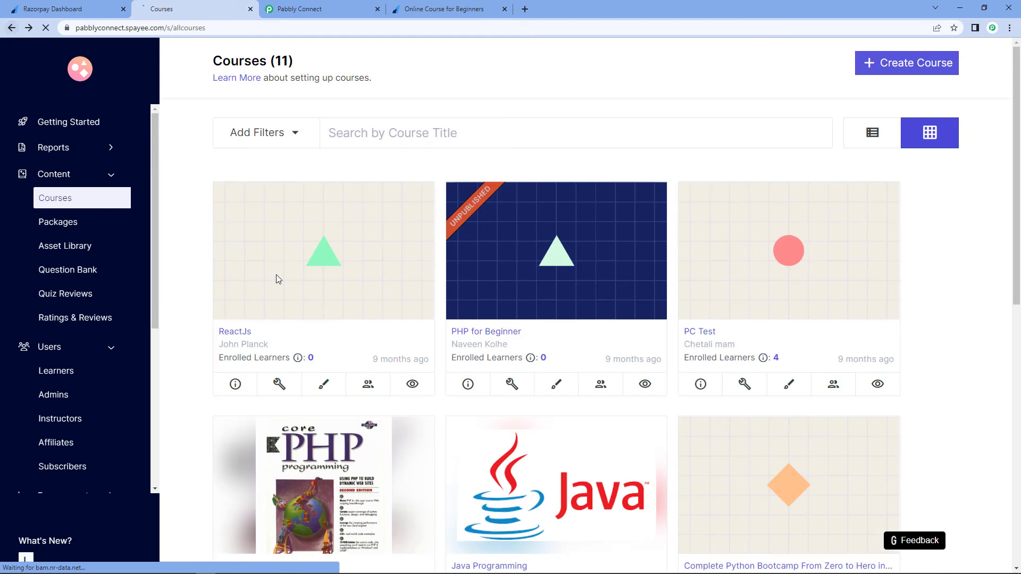
{"action": "left_click", "coordinate": [237, 332]}
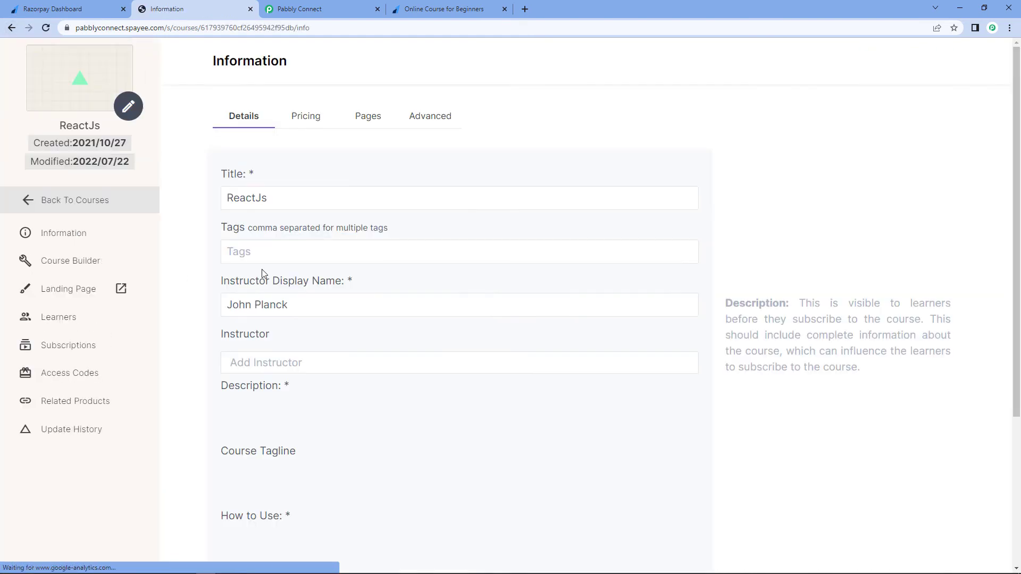
{"action": "left_click", "coordinate": [366, 118]}
{"action": "left_click_drag", "start_coordinate": [602, 263], "coordinate": [440, 273]}
{"action": "right_click", "coordinate": [507, 269]}
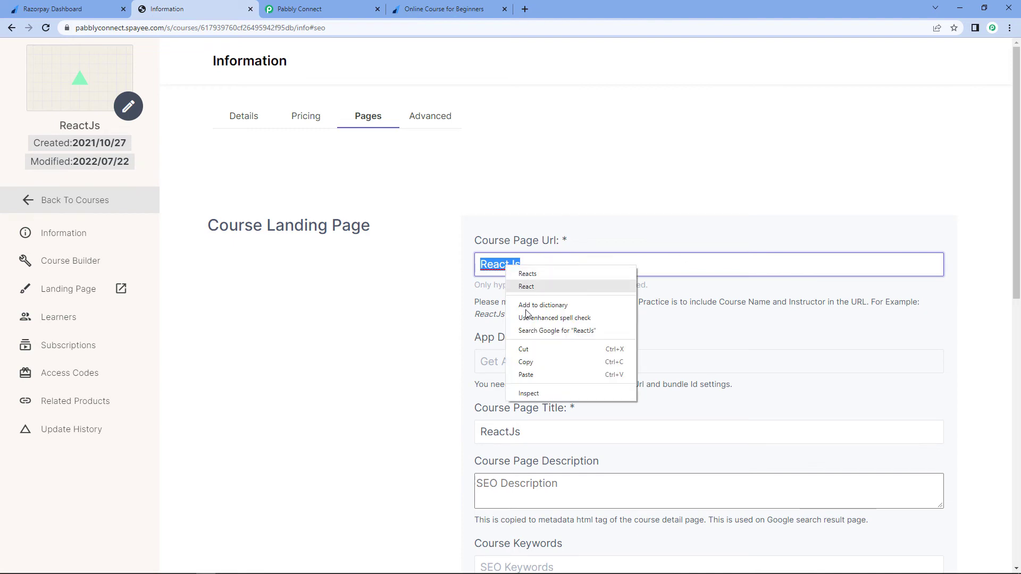
{"action": "left_click", "coordinate": [529, 365]}
- Paste ReactJs into the enrollment action's Course Page Name field
{"action": "left_click", "coordinate": [385, 9]}
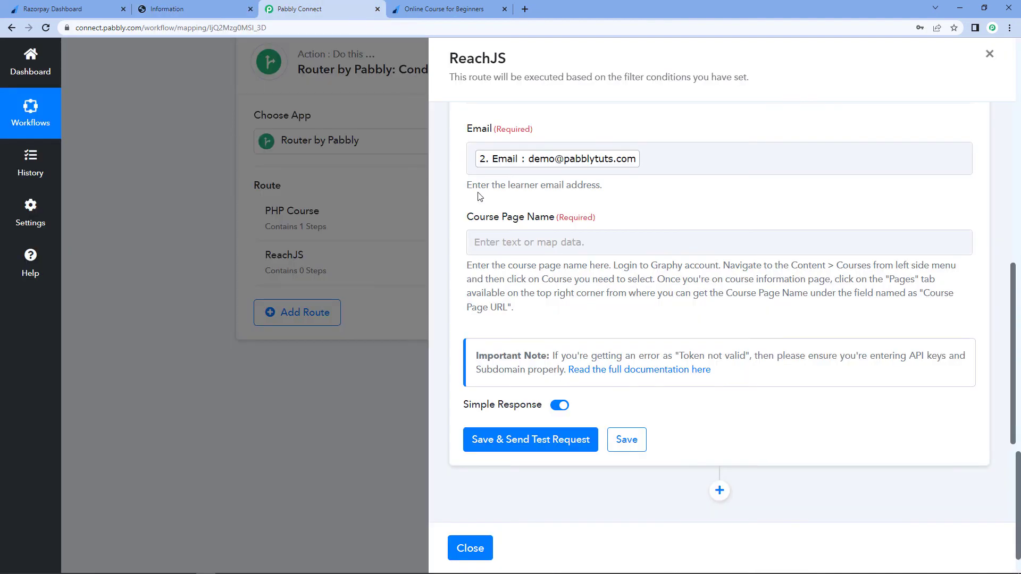
{"action": "left_click", "coordinate": [518, 254]}
{"action": "right_click", "coordinate": [516, 254]}
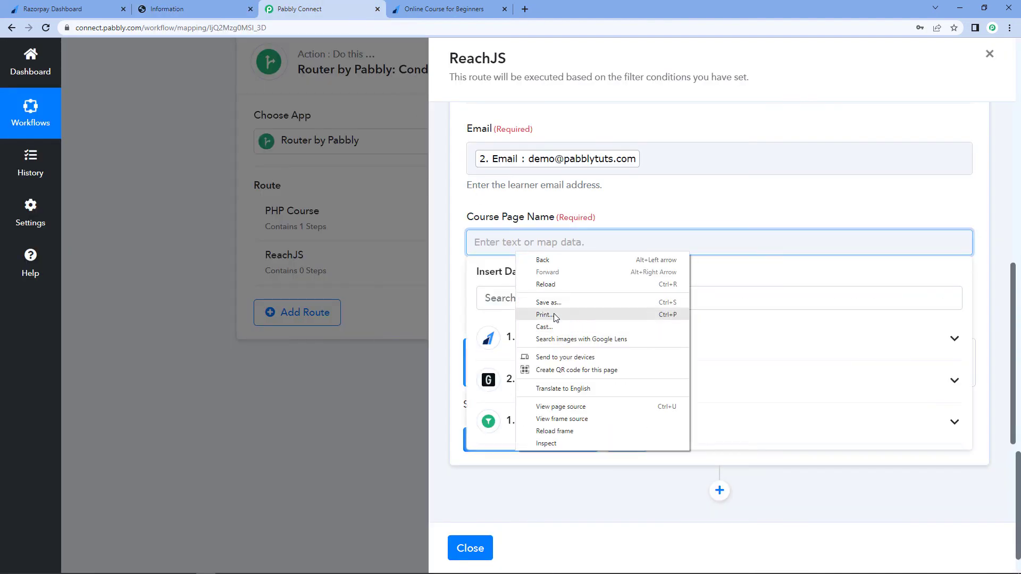
{"action": "left_click", "coordinate": [477, 239]}
{"action": "left_click", "coordinate": [477, 241]}
{"action": "right_click", "coordinate": [478, 241]}
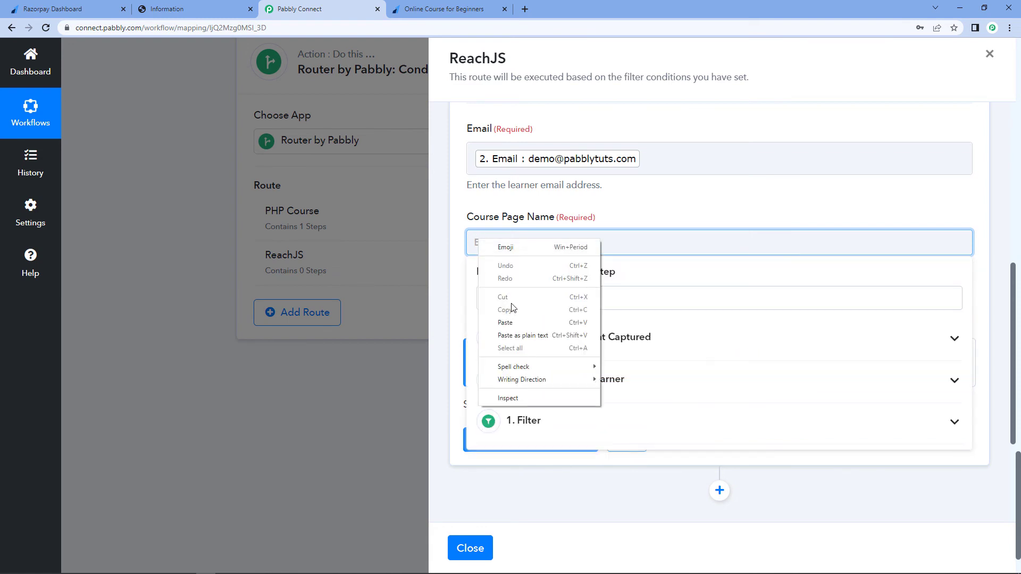
{"action": "left_click", "coordinate": [511, 325]}
{"action": "left_click", "coordinate": [567, 214]}
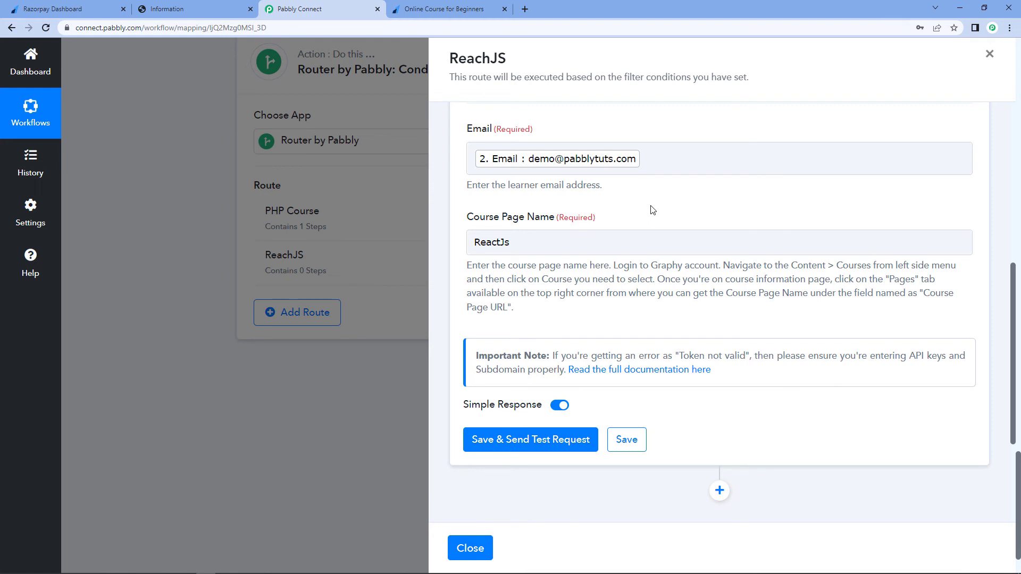
- Save the Graphy enrollment action and close the ReachJS route panel
{"action": "left_click", "coordinate": [633, 441]}
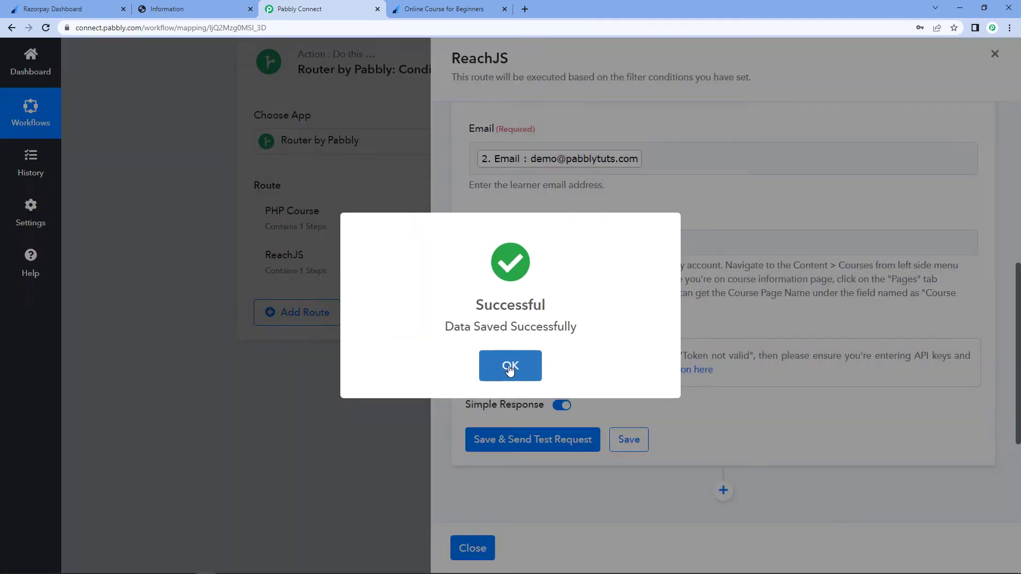
{"action": "left_click", "coordinate": [510, 367]}
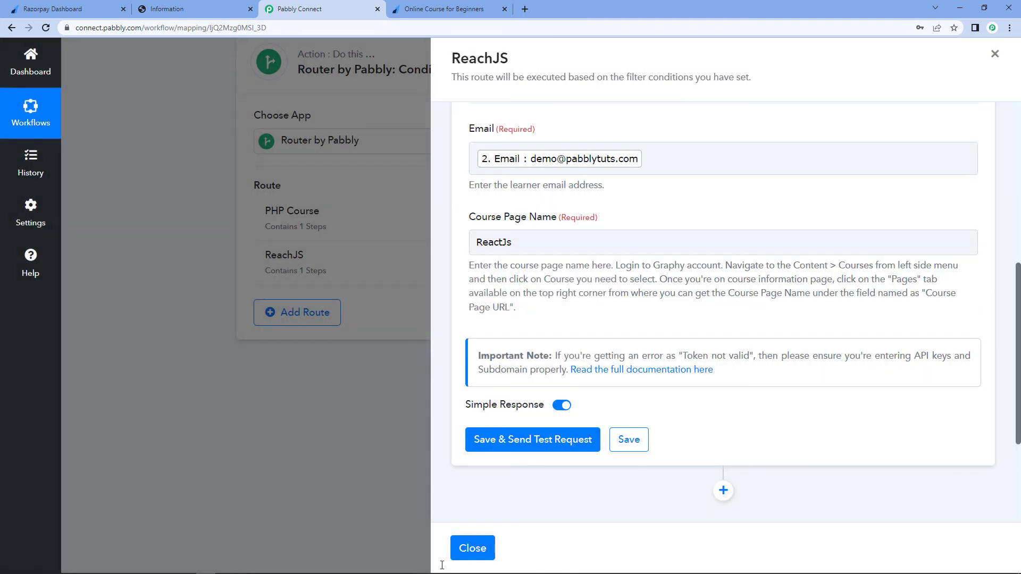
{"action": "left_click", "coordinate": [472, 548]}
- Collapse the router, Graphy and Razorpay step panels to view the whole workflow
{"action": "scroll", "coordinate": [540, 358], "scroll_direction": "up", "scroll_amount": 5}
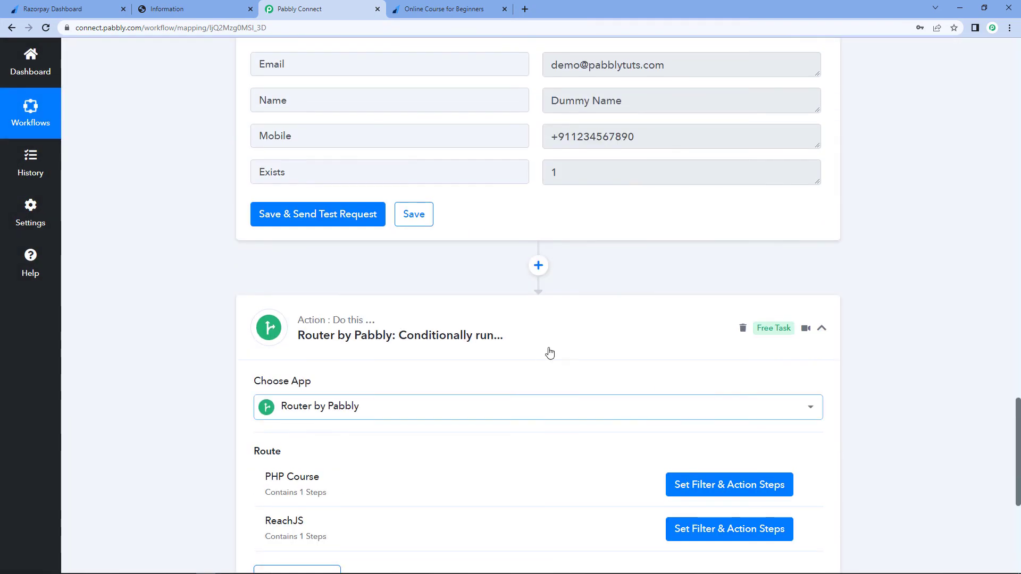
{"action": "left_click", "coordinate": [569, 330]}
{"action": "scroll", "coordinate": [572, 331], "scroll_direction": "up", "scroll_amount": 6}
{"action": "scroll", "coordinate": [572, 331], "scroll_direction": "up", "scroll_amount": 15}
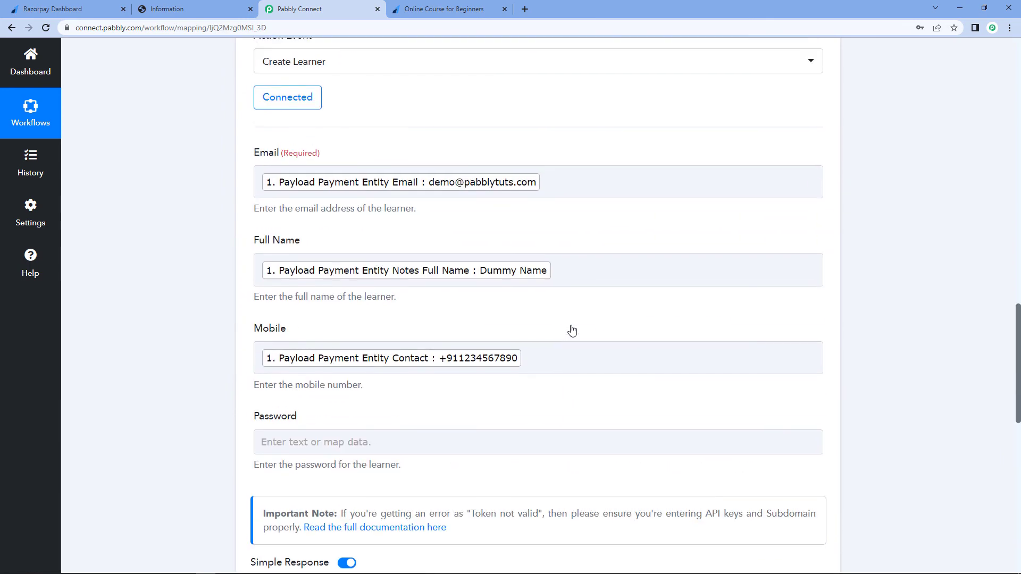
{"action": "scroll", "coordinate": [608, 278], "scroll_direction": "up", "scroll_amount": 15}
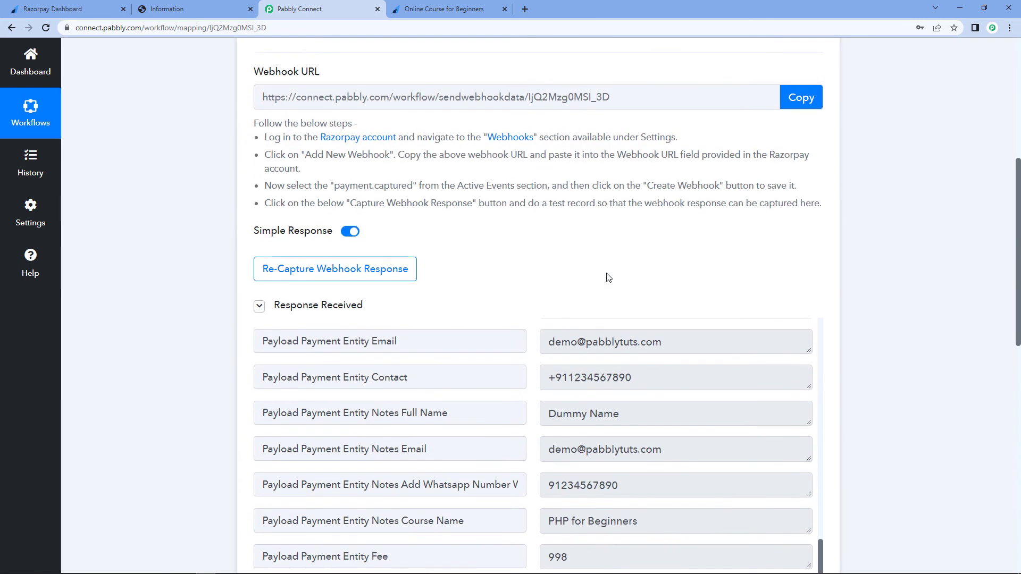
{"action": "left_click", "coordinate": [558, 215]}
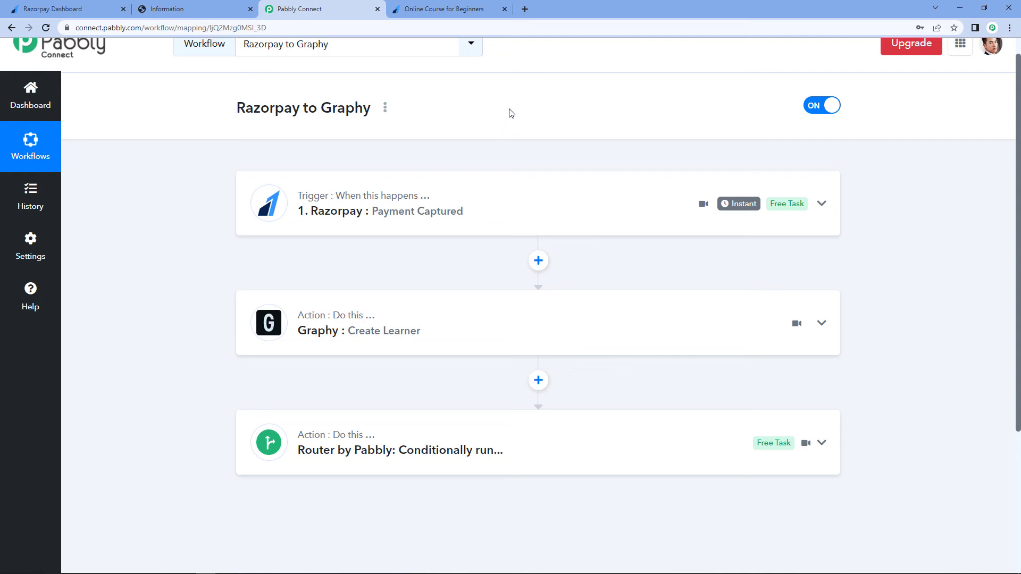
- Reload the Razorpay payment page and fill in full name Demo Name, the e-mail, the WhatsApp number, and course ReactJS
{"action": "left_click", "coordinate": [448, 7]}
{"action": "key", "text": "F5"}
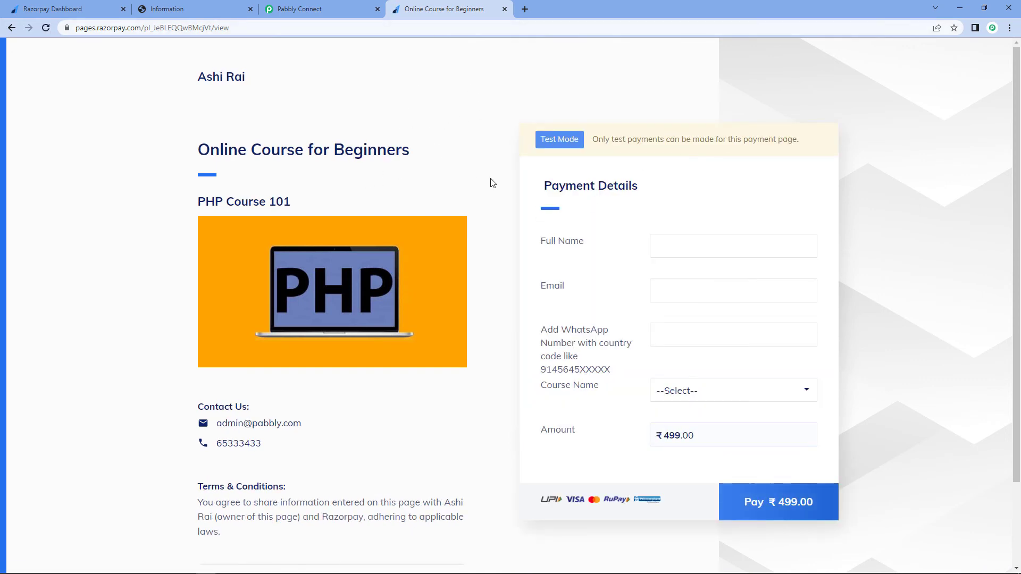
{"action": "left_click", "coordinate": [688, 247]}
{"action": "type", "text": "Demo"}
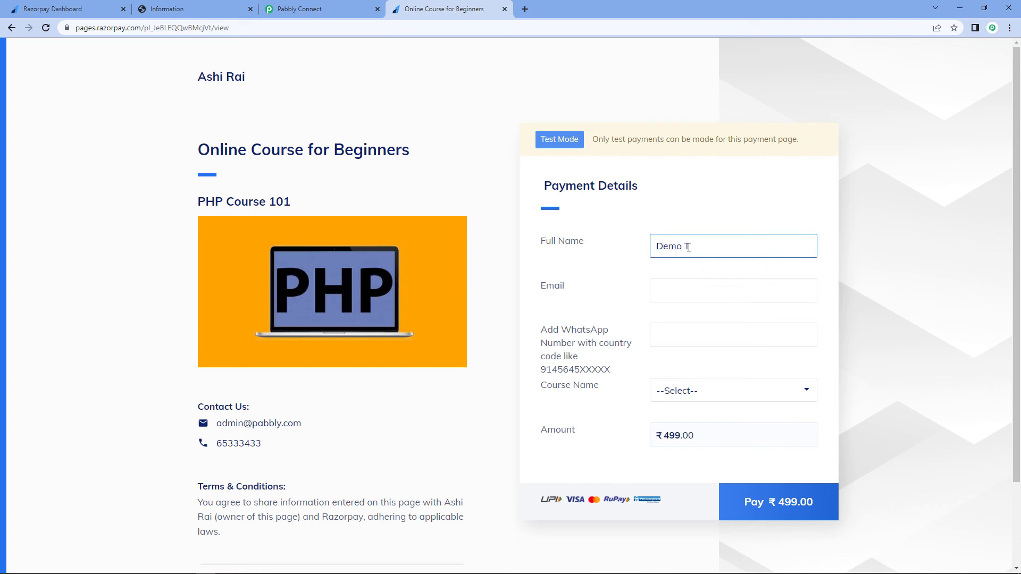
{"action": "type", "text": " Name"}
{"action": "left_click", "coordinate": [685, 291]}
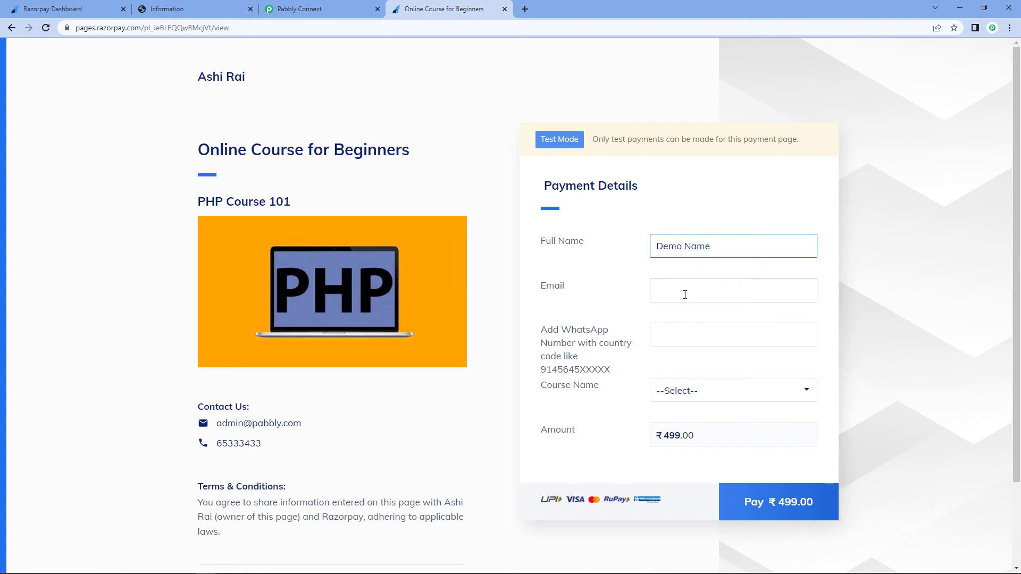
{"action": "type", "text": "t"}
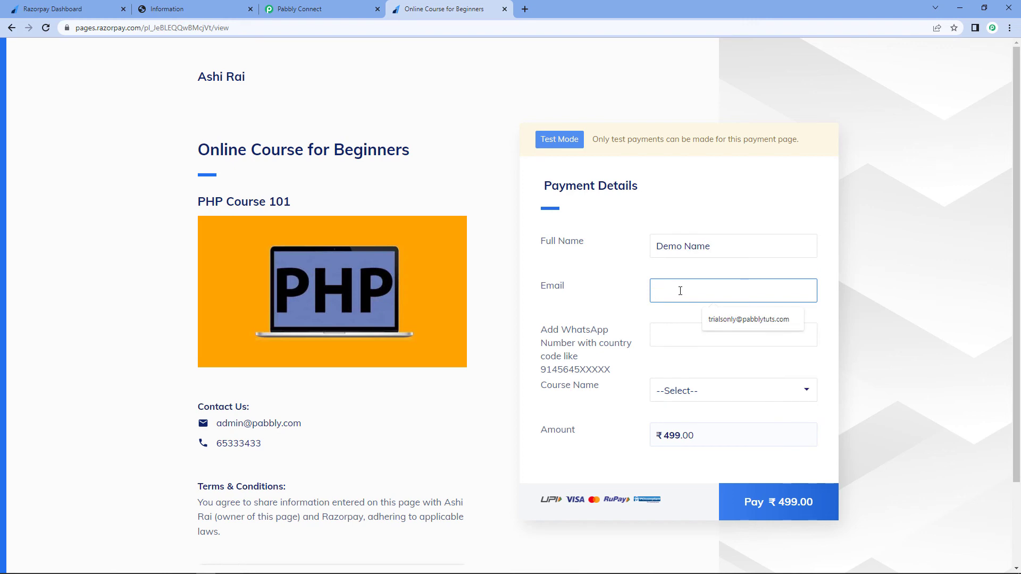
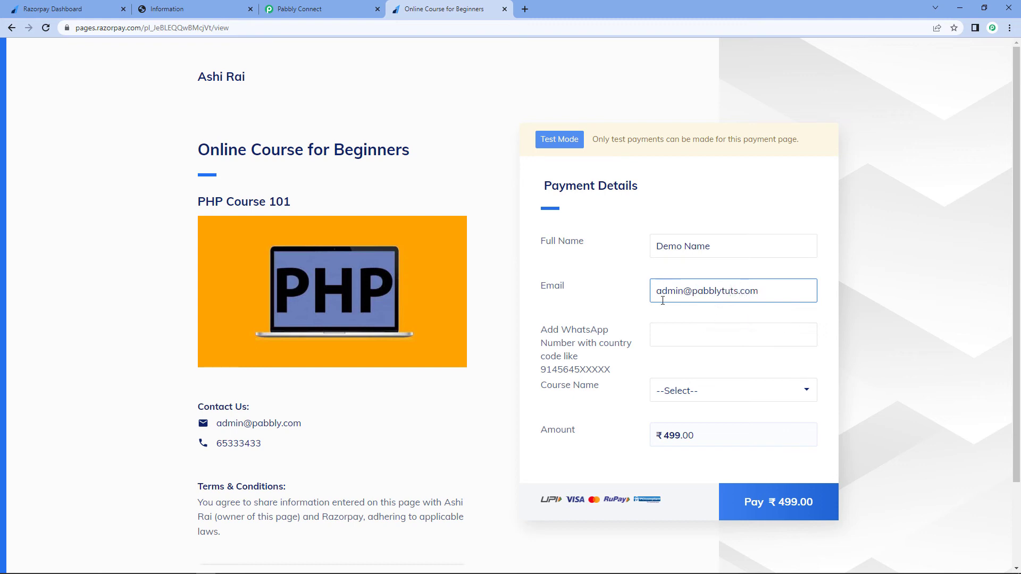
{"action": "left_click", "coordinate": [681, 336]}
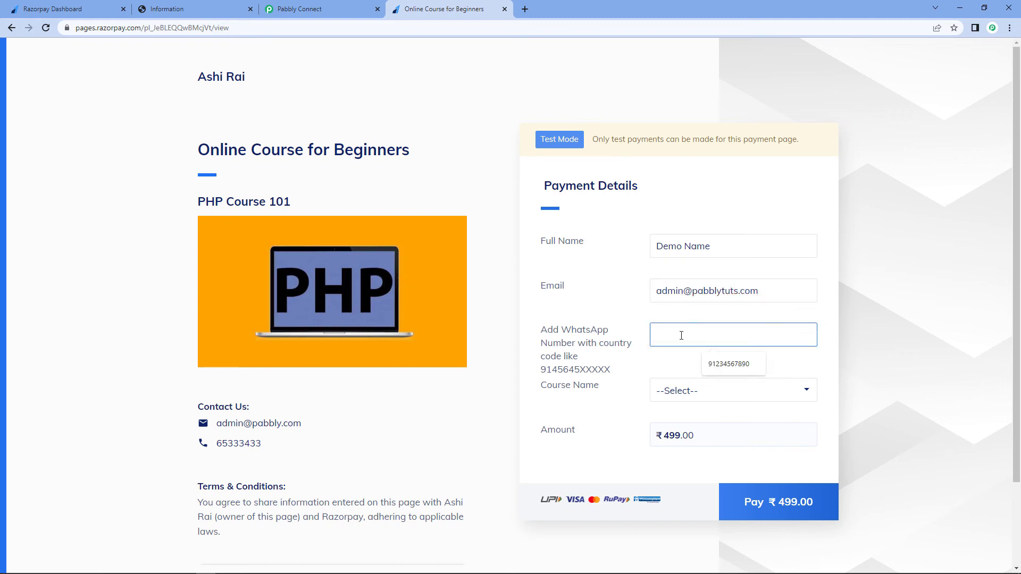
{"action": "type", "text": "91123456321"}
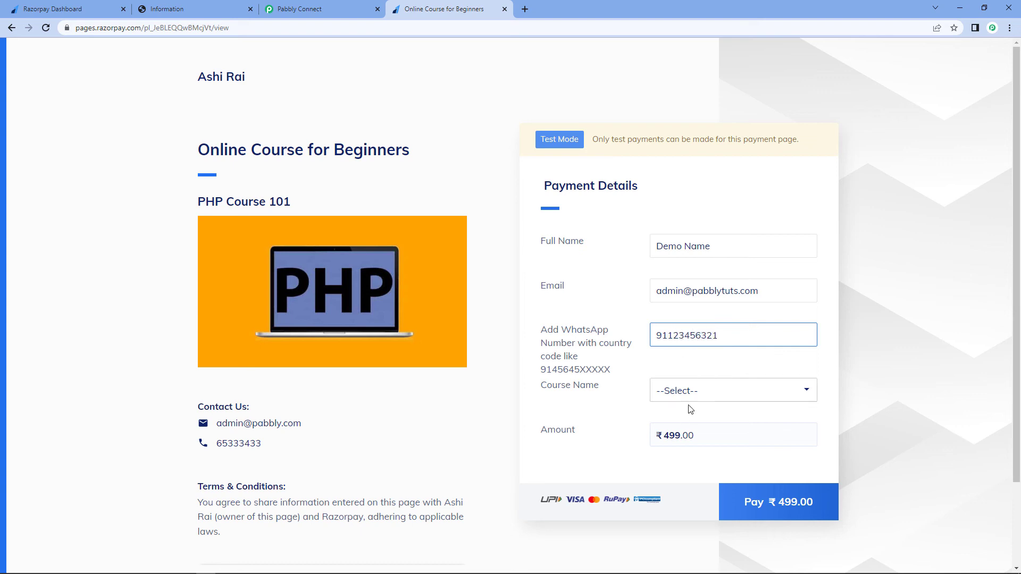
{"action": "left_click", "coordinate": [707, 391]}
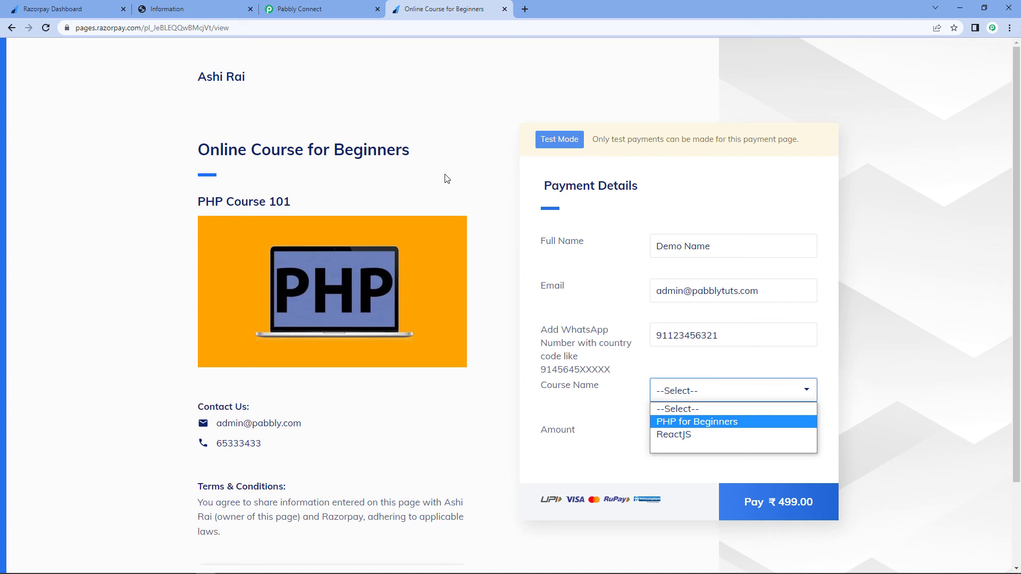
{"action": "left_click", "coordinate": [694, 433]}
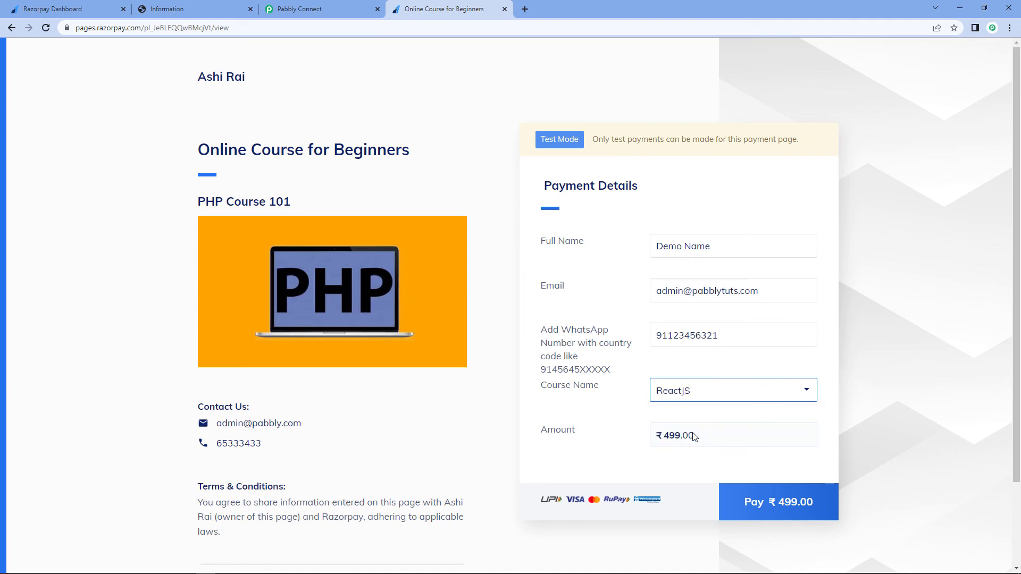
- Start the ₹499 payment, complete the phone number in the checkout, and proceed
{"action": "left_click", "coordinate": [751, 502]}
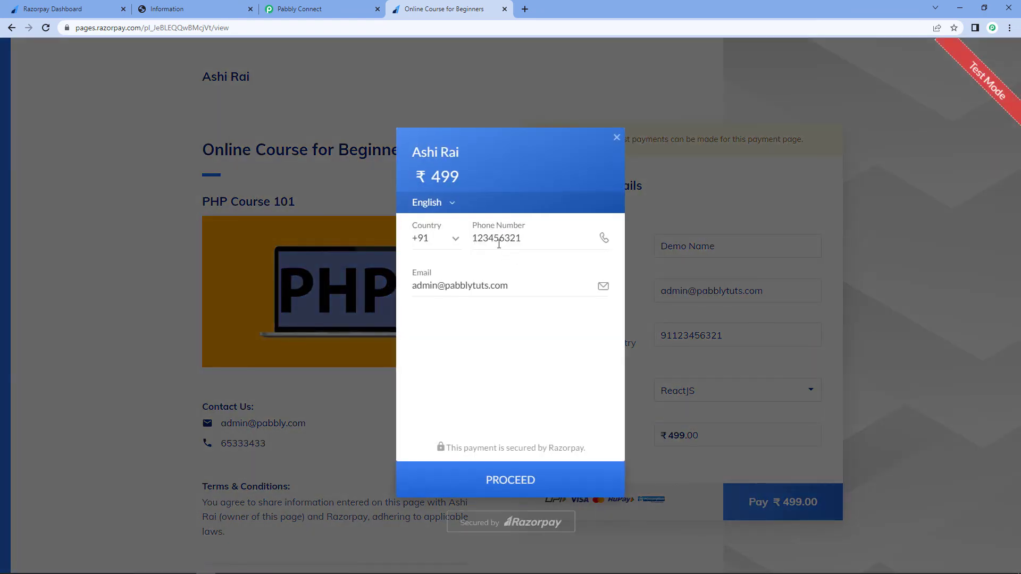
{"action": "left_click", "coordinate": [515, 238]}
{"action": "type", "text": "0"}
{"action": "left_click", "coordinate": [492, 478]}
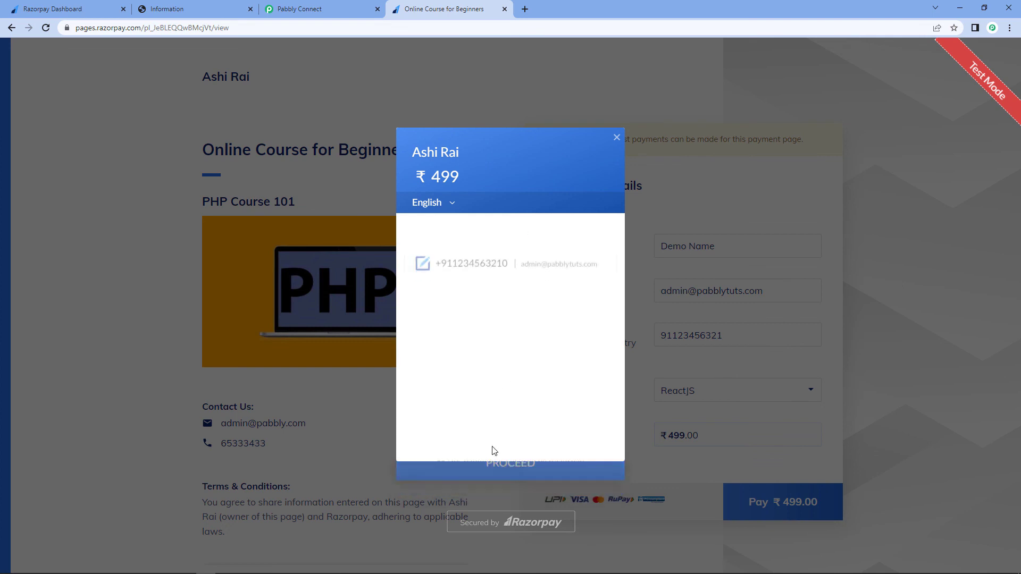
- Choose card payment, enter the test card number, and set the card holder's name to Demo
{"action": "left_click", "coordinate": [473, 331]}
{"action": "left_click", "coordinate": [471, 305]}
{"action": "type", "text": "4111 1111 1111 1111"}
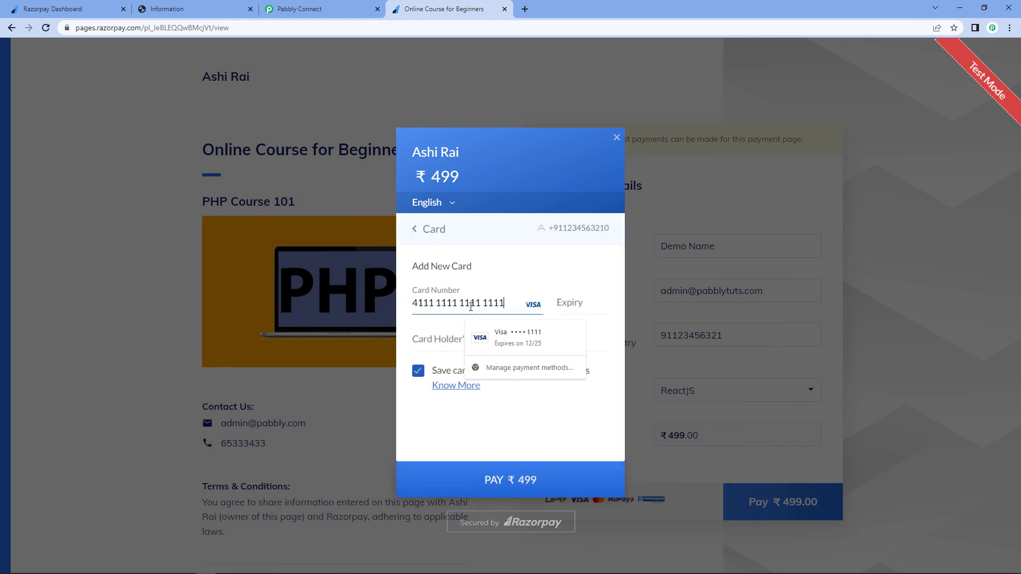
{"action": "left_click", "coordinate": [487, 335]}
{"action": "left_click", "coordinate": [467, 350]}
{"action": "key", "text": "ctrl+a"}
{"action": "type", "text": "Demo"}
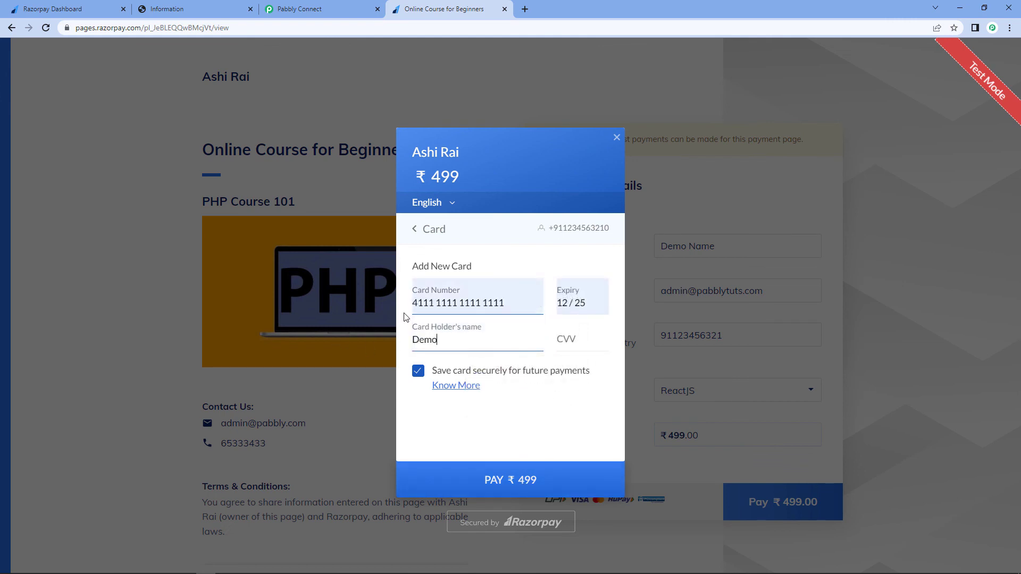
- Untick saving the card, enter the CVV, pay, and submit the OTP to complete the payment
{"action": "left_click", "coordinate": [418, 371]}
{"action": "left_click", "coordinate": [498, 500]}
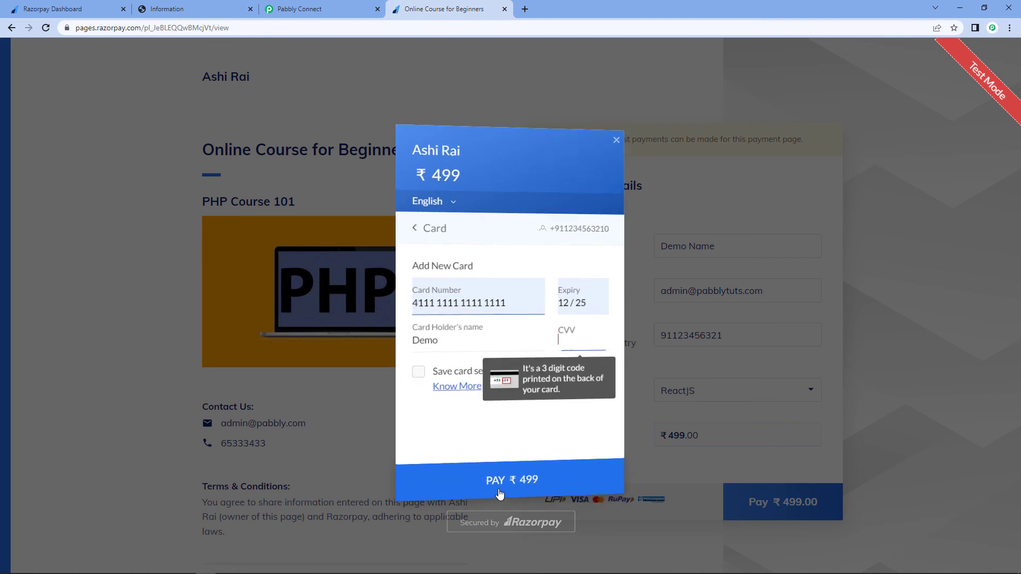
{"action": "type", "text": "123"}
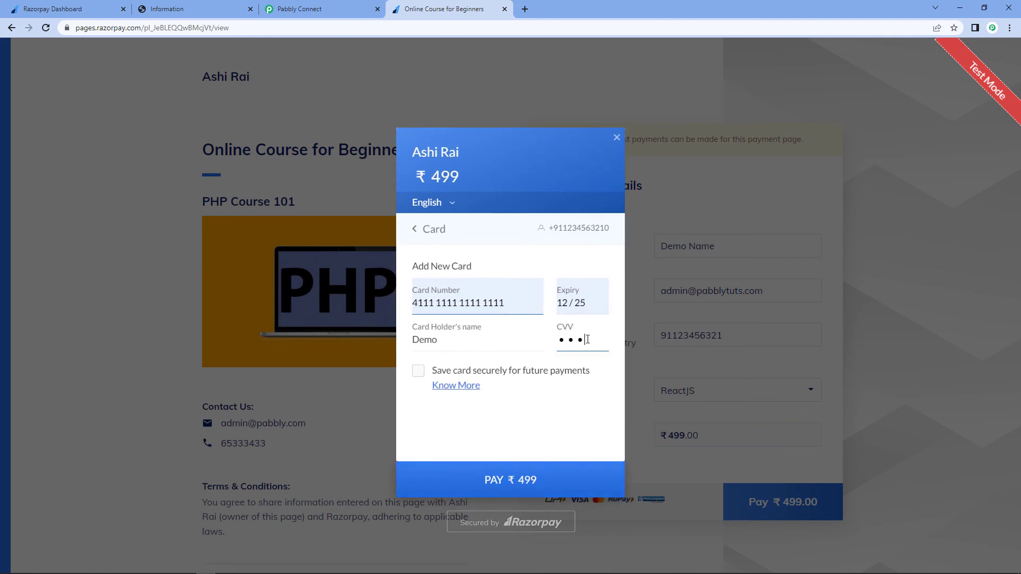
{"action": "left_click", "coordinate": [551, 479]}
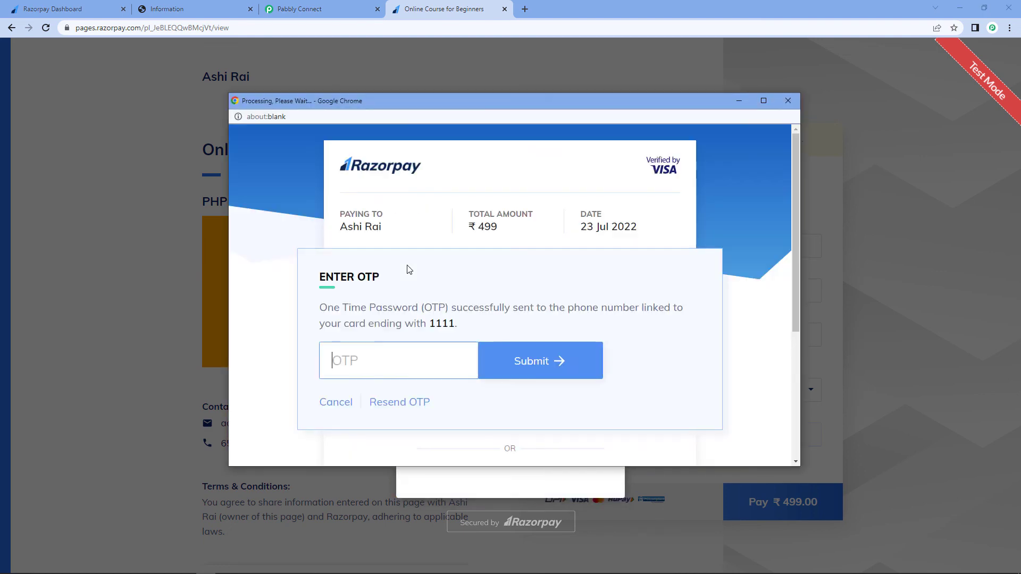
{"action": "type", "text": "1111"}
{"action": "key", "text": "Return"}
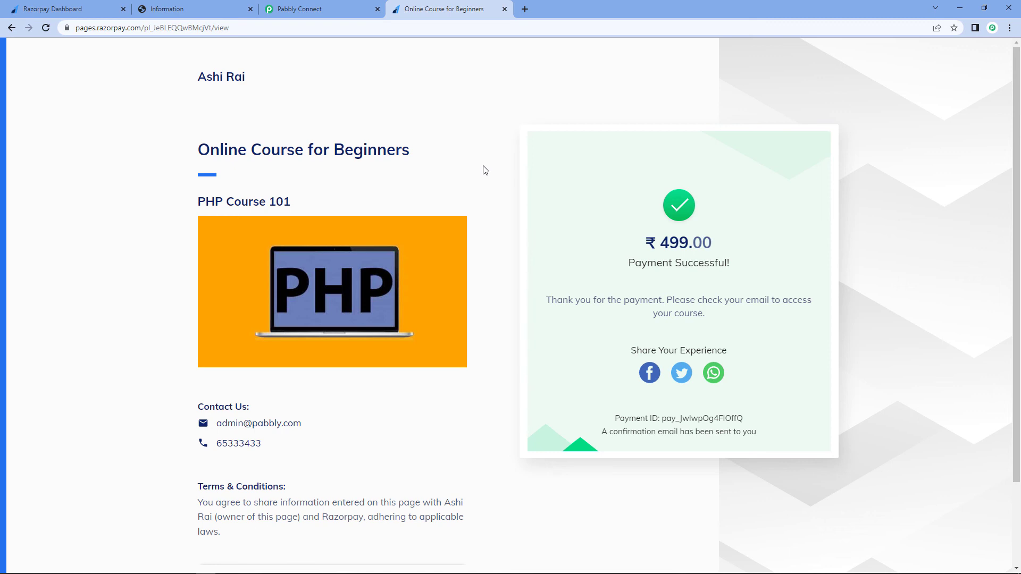
- Check the ReactJs course's Learners list in Graphy for the new learner's name and e-mail
{"action": "left_click", "coordinate": [206, 7]}
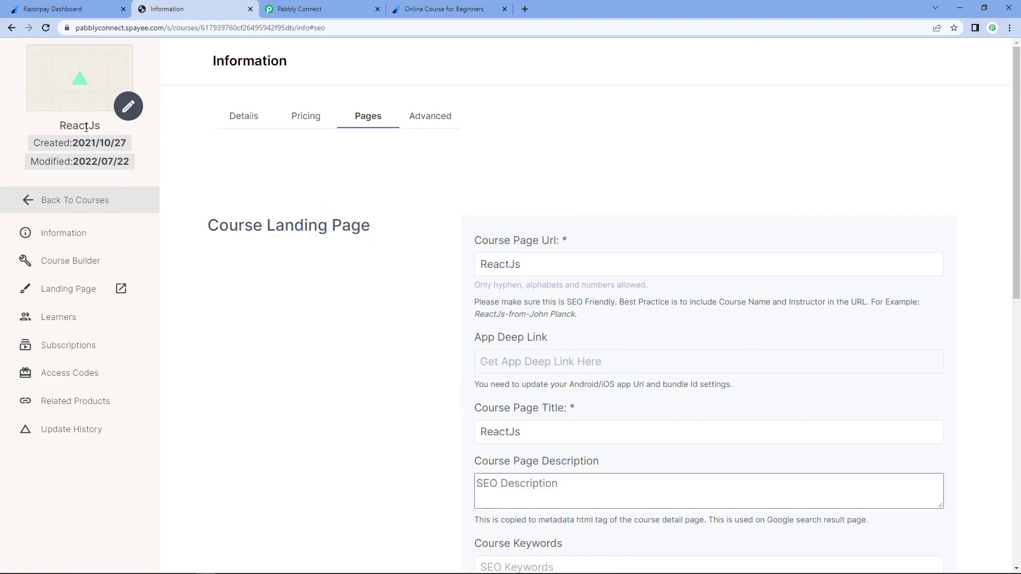
{"action": "left_click", "coordinate": [72, 318]}
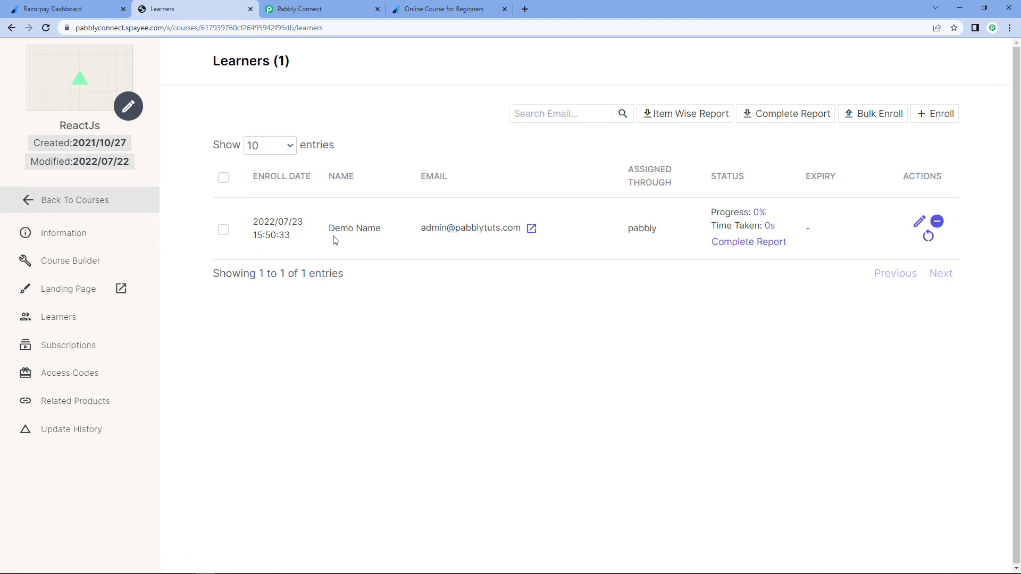
{"action": "left_click_drag", "start_coordinate": [330, 228], "coordinate": [381, 229]}
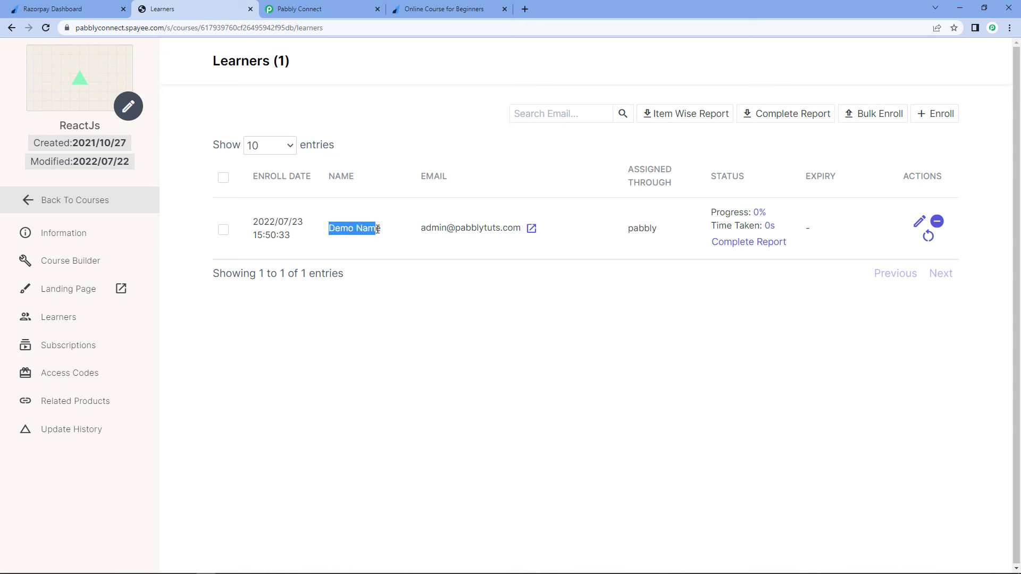
{"action": "left_click", "coordinate": [384, 148]}
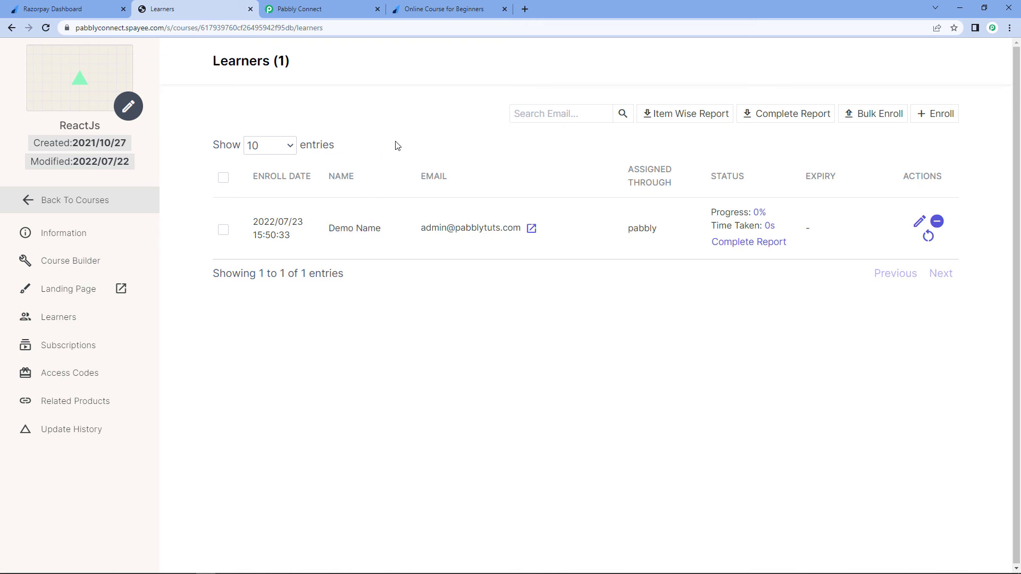
{"action": "left_click_drag", "start_coordinate": [321, 230], "coordinate": [510, 213]}
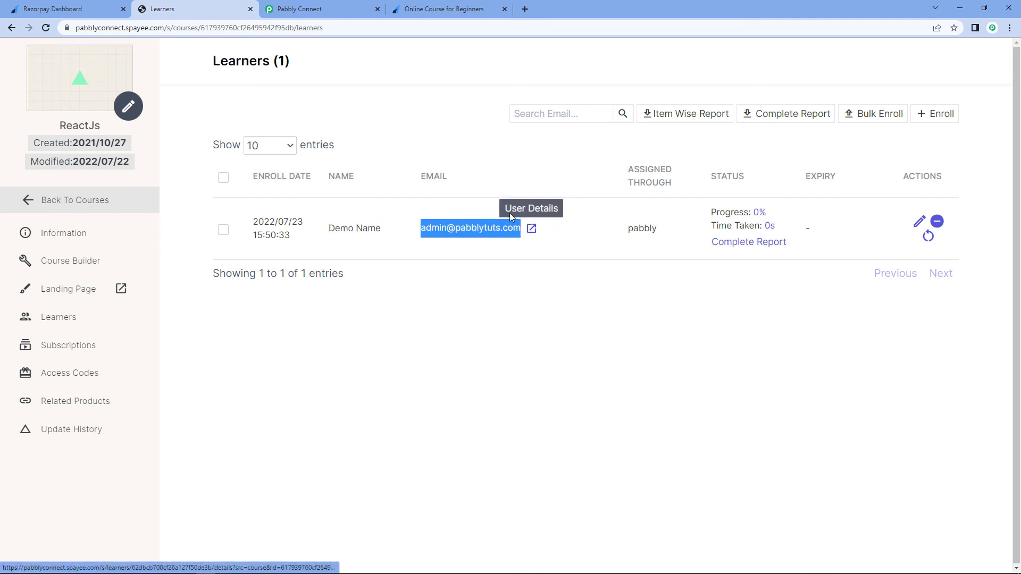
{"action": "left_click", "coordinate": [475, 173]}
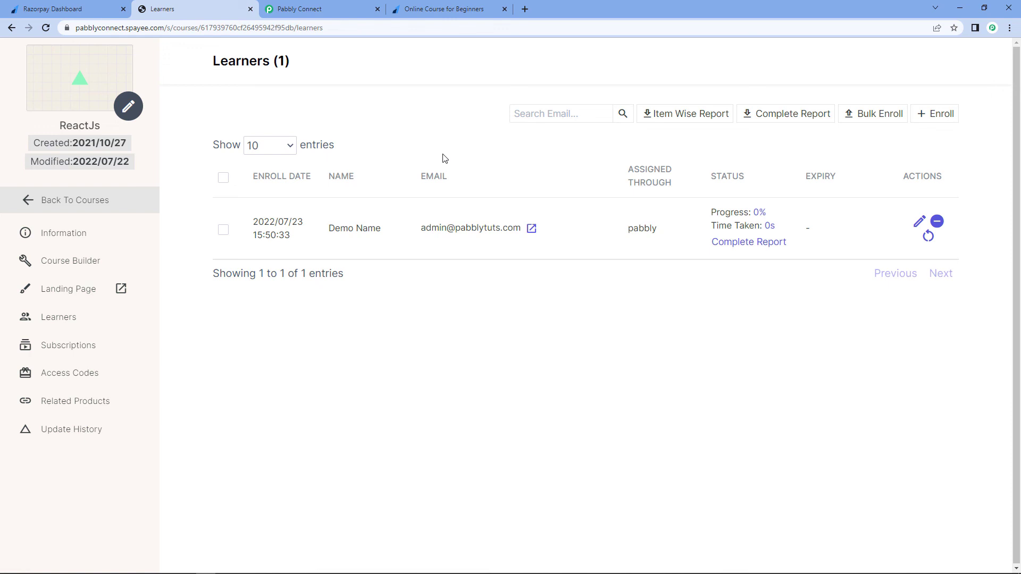
- Return to the Razorpay to Graphy workflow overview in Pabbly Connect
{"action": "left_click", "coordinate": [321, 7]}
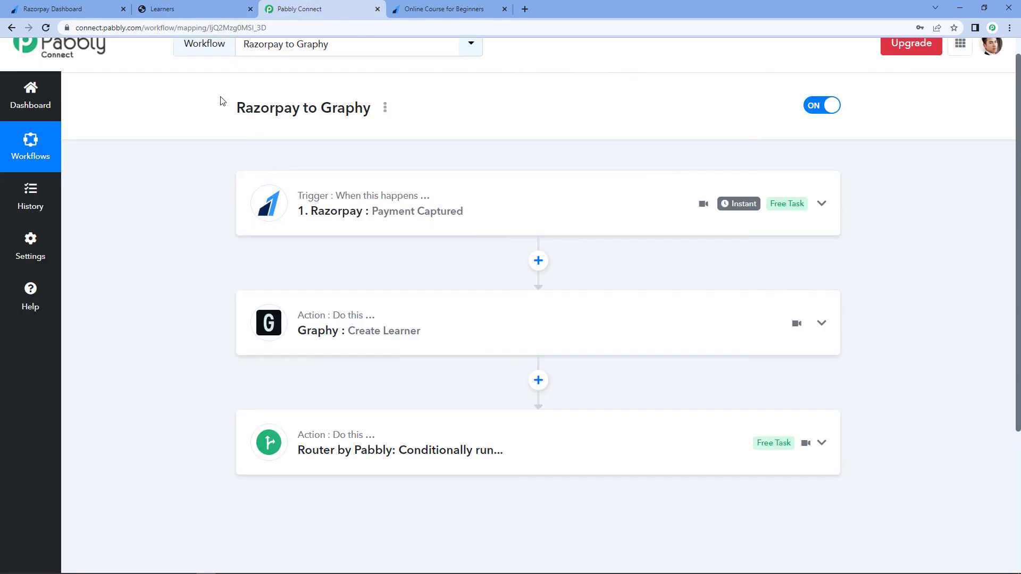
{"action": "scroll", "coordinate": [497, 133], "scroll_direction": "up", "scroll_amount": 1}
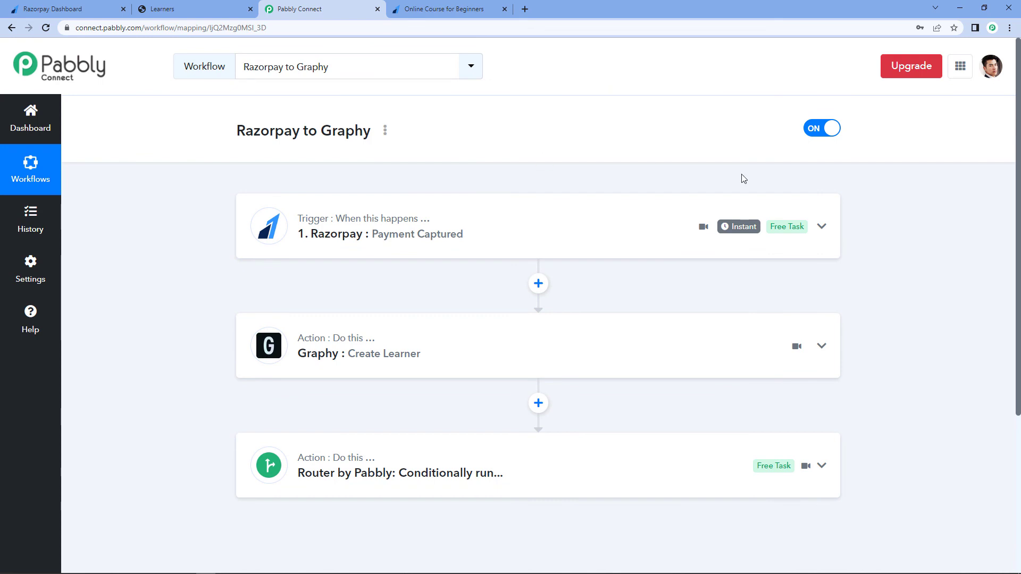
{"action": "scroll", "coordinate": [891, 180], "scroll_direction": "down", "scroll_amount": 1}
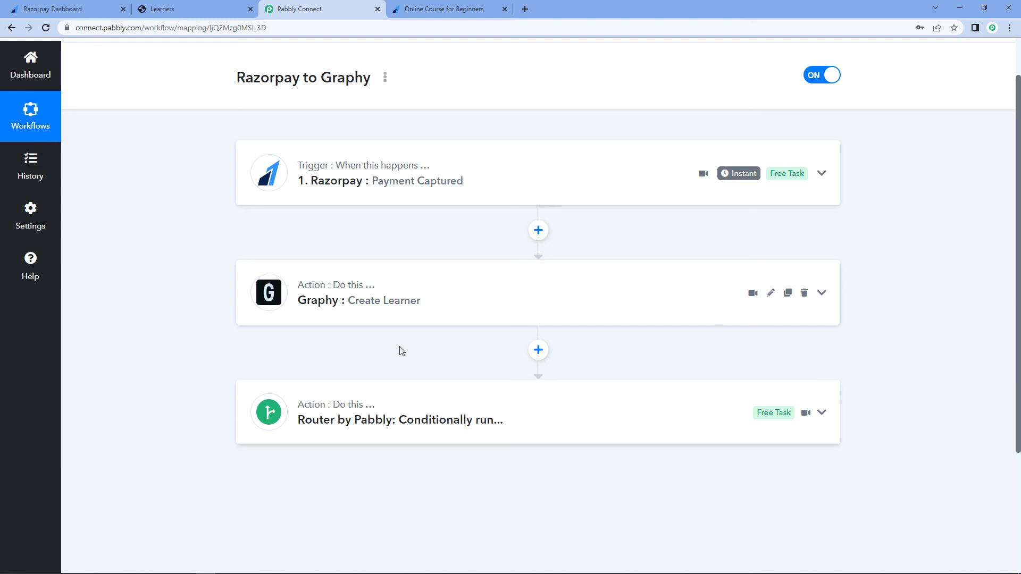
{"action": "scroll", "coordinate": [488, 122], "scroll_direction": "up", "scroll_amount": 1}
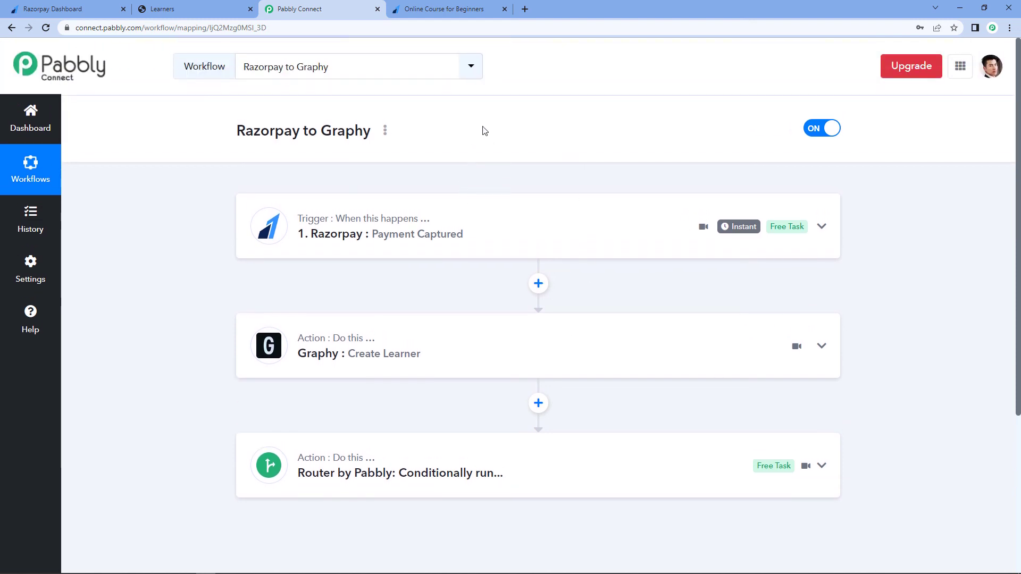